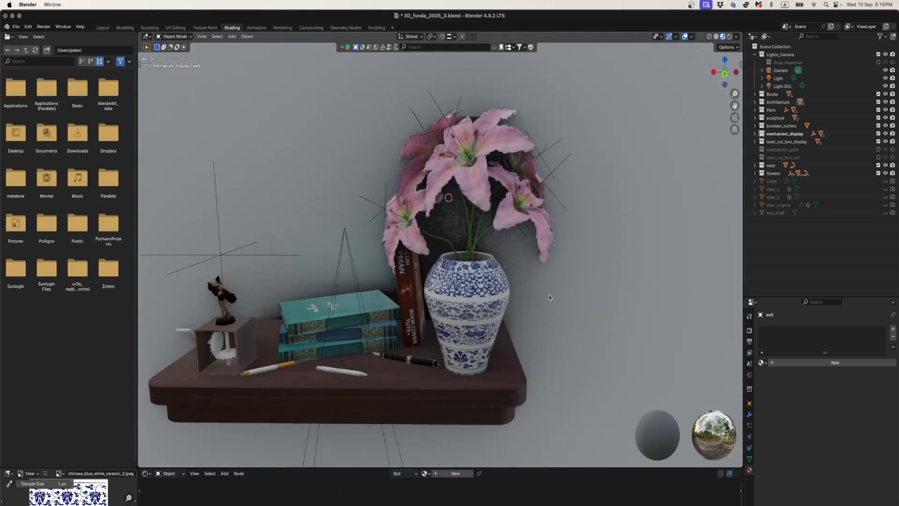
# - Exclude the Books, Pens, sculpture, boolean_cutters, mechanism_display, laser_cut_box_display, flowers and vase collections from the view layer
pyautogui.click(498, 291)
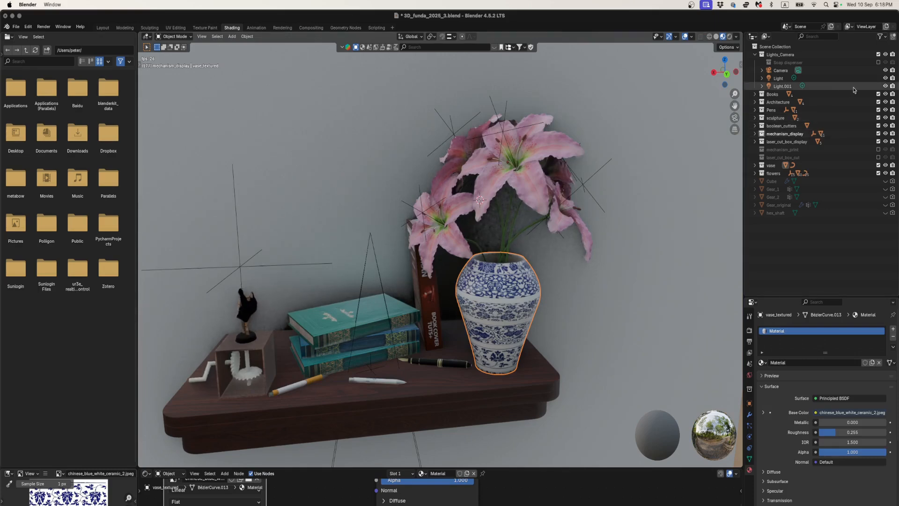
pyautogui.click(878, 94)
pyautogui.click(878, 102)
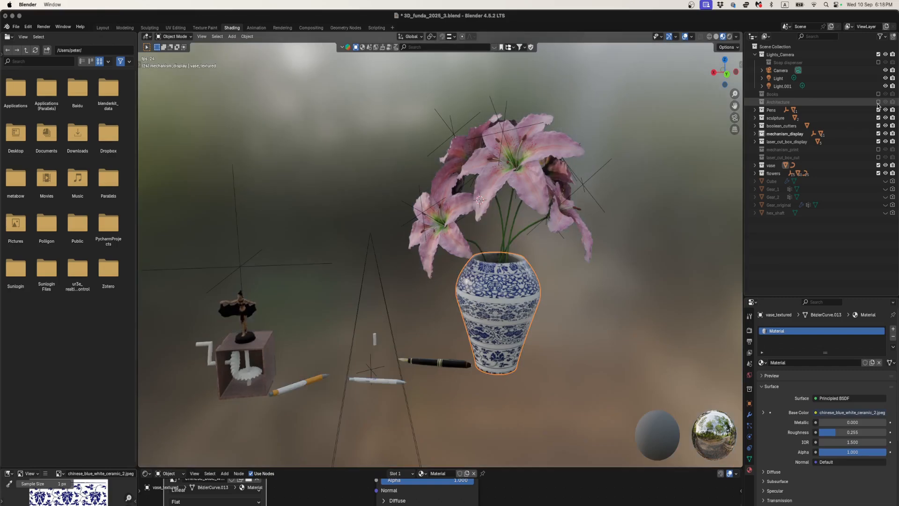
pyautogui.click(878, 102)
pyautogui.click(878, 109)
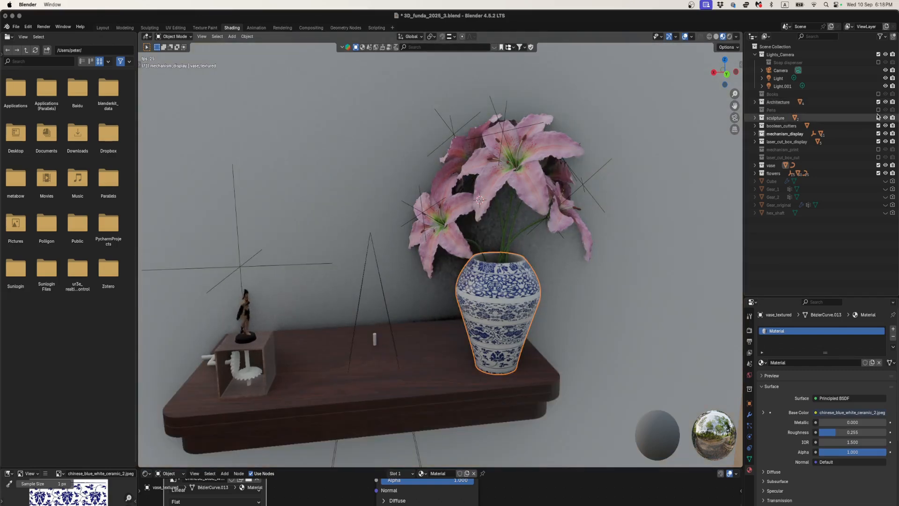
pyautogui.click(878, 117)
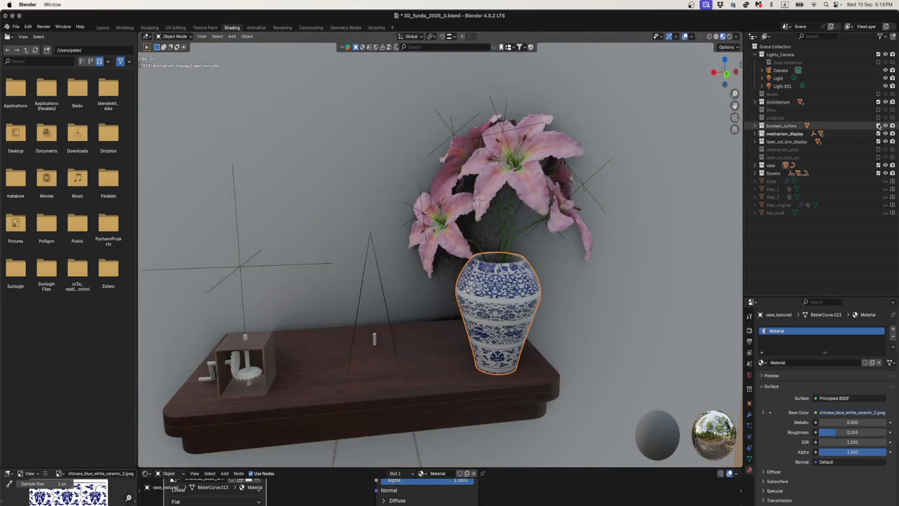
pyautogui.click(879, 125)
pyautogui.click(879, 133)
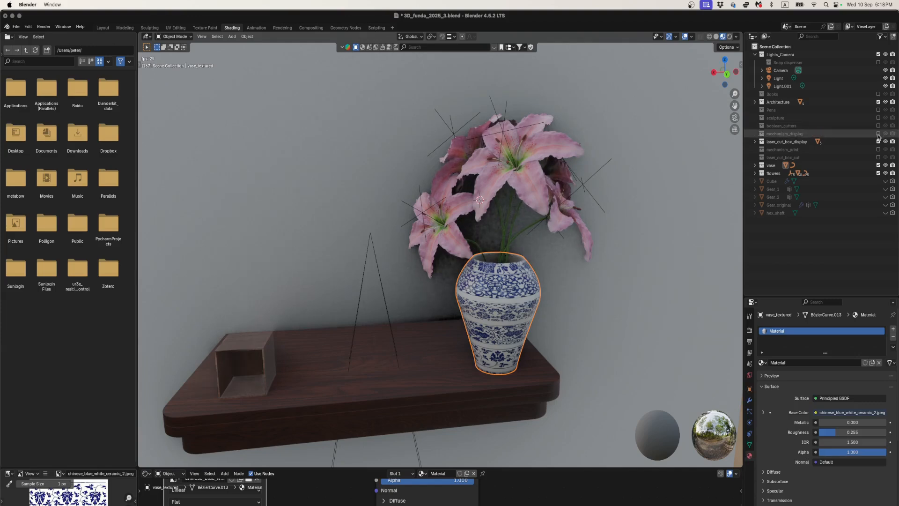
pyautogui.click(878, 142)
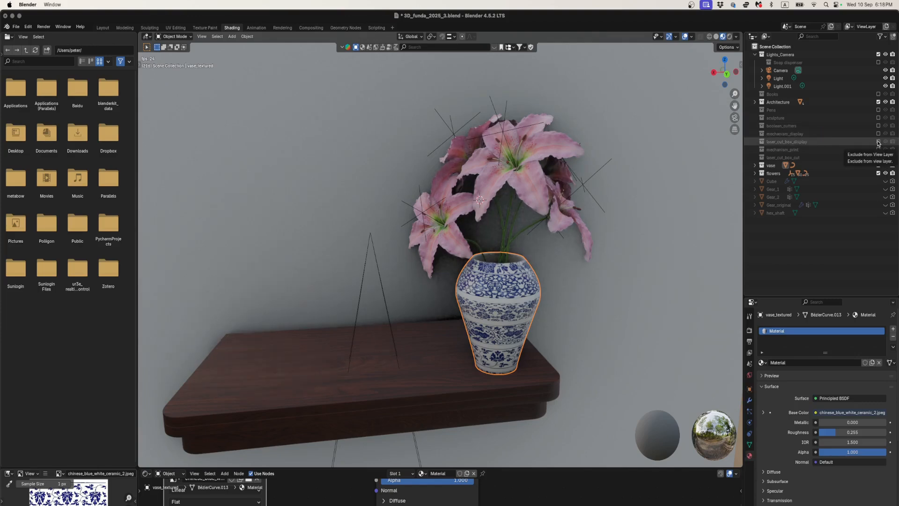
pyautogui.click(879, 173)
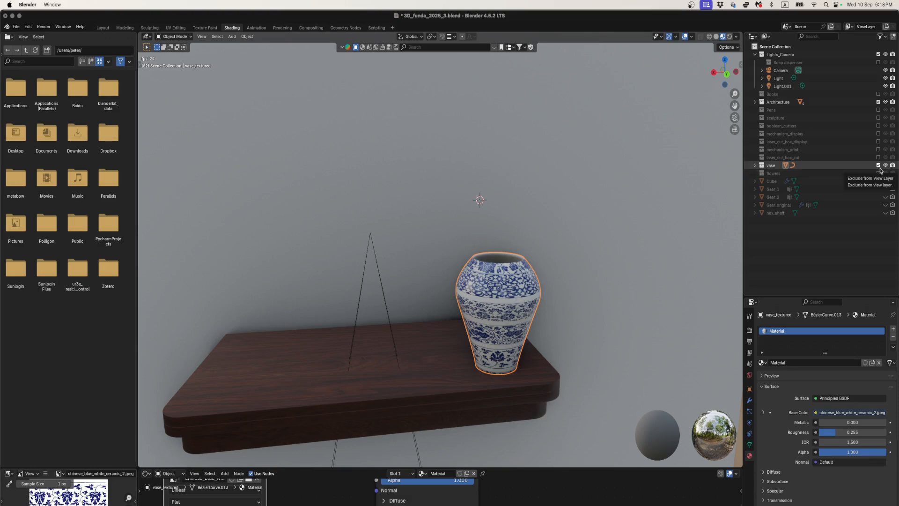
pyautogui.click(878, 165)
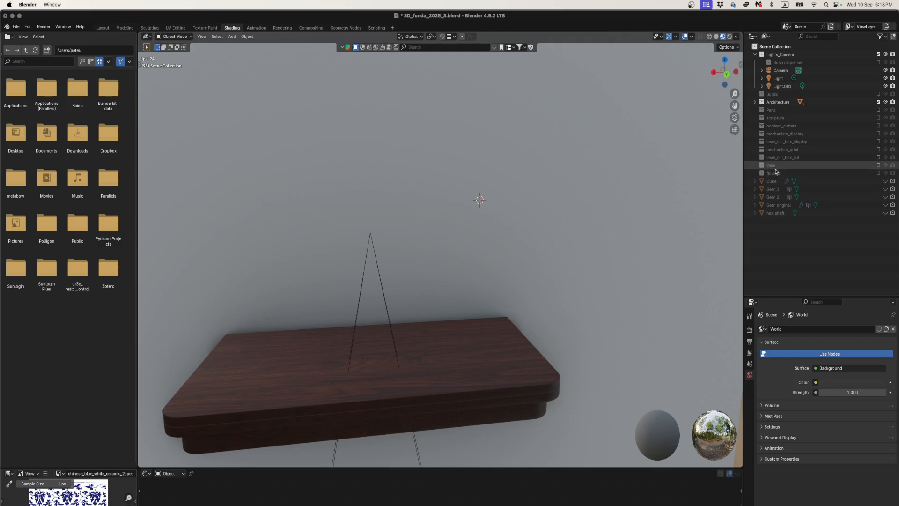
# - Hide the vase_textured and vase_modifiers objects inside the vase collection, then exclude that collection from the view layer again
pyautogui.click(878, 165)
pyautogui.click(878, 165)
pyautogui.click(879, 165)
pyautogui.click(755, 165)
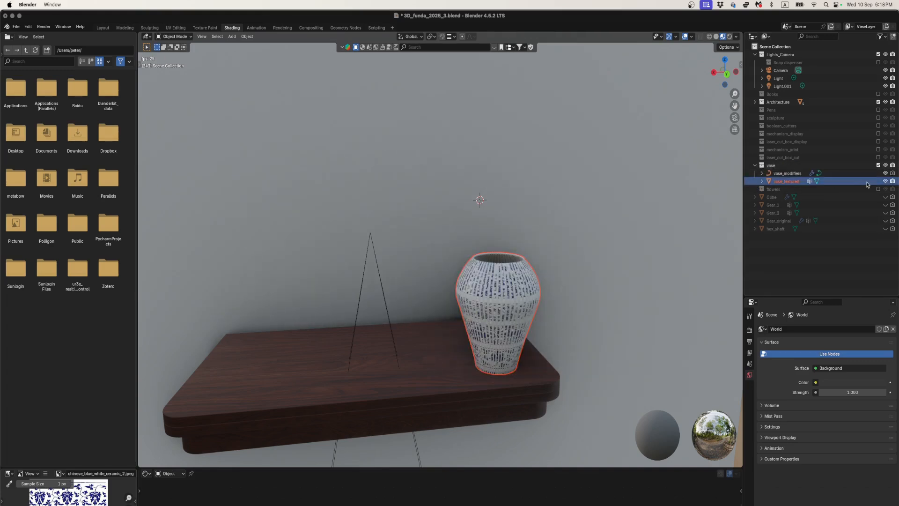
pyautogui.click(885, 181)
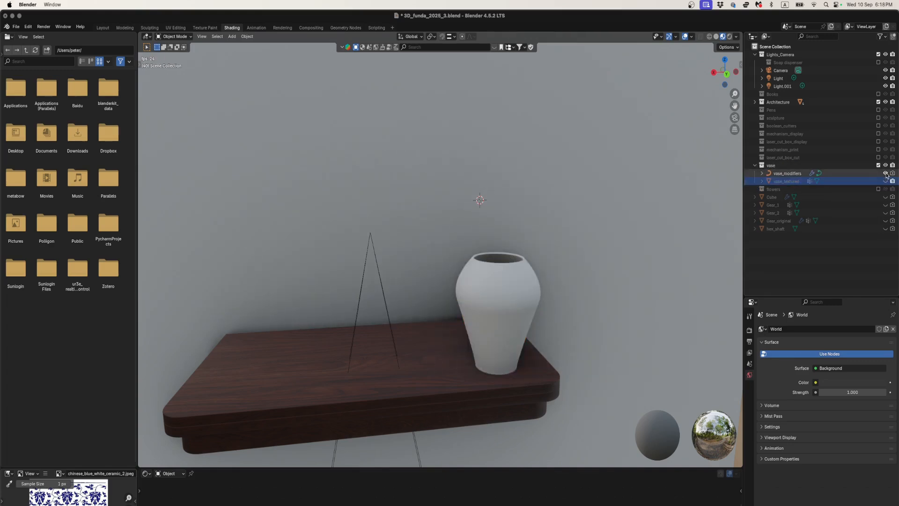
pyautogui.click(885, 174)
pyautogui.click(885, 180)
pyautogui.click(885, 181)
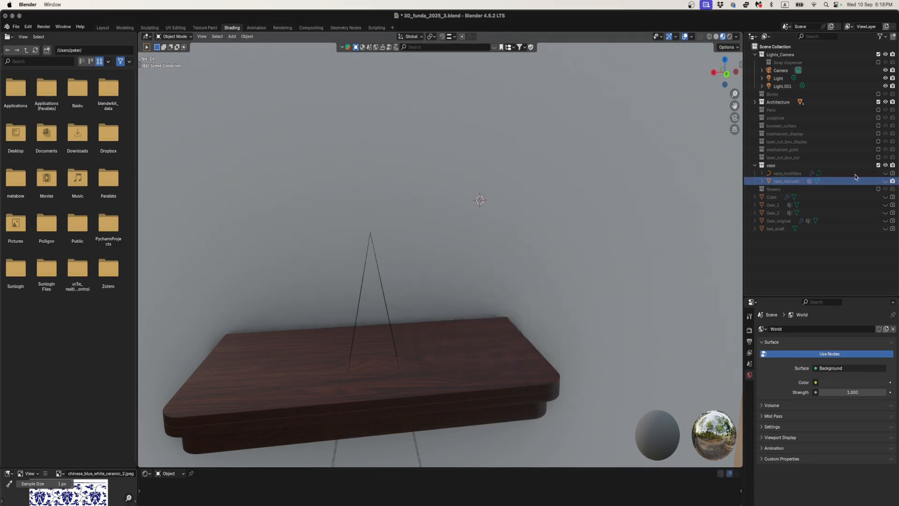
pyautogui.click(755, 165)
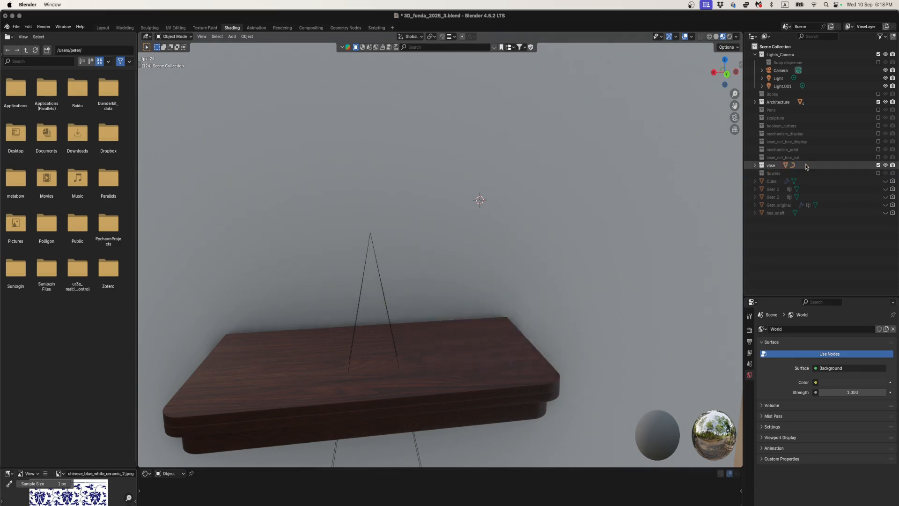
pyautogui.click(878, 165)
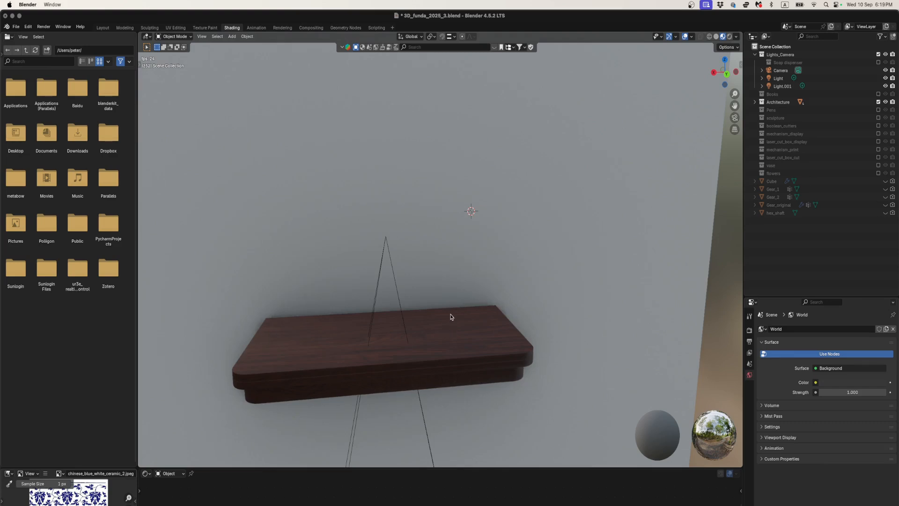
# - Add a new Bézier curve to the scene at the 3D cursor
pyautogui.hotkey('shift', 'a')
pyautogui.moveTo(433, 337)
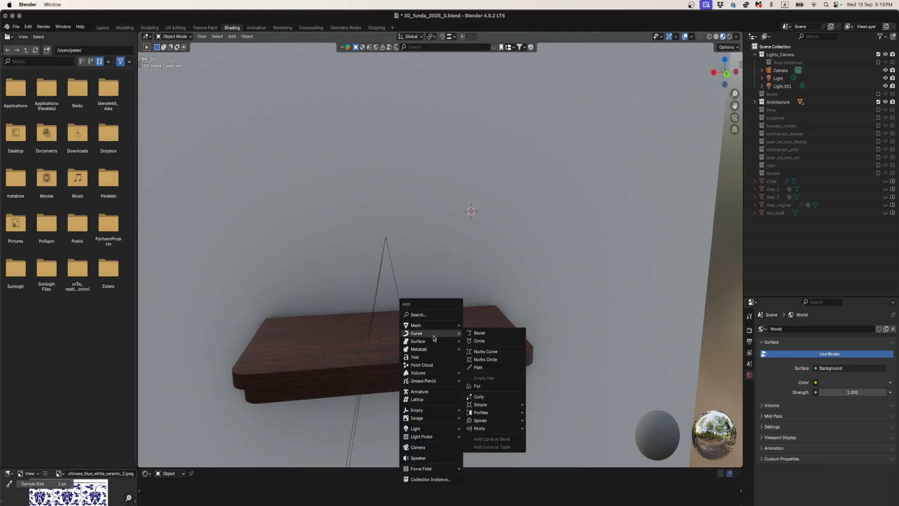
pyautogui.click(482, 332)
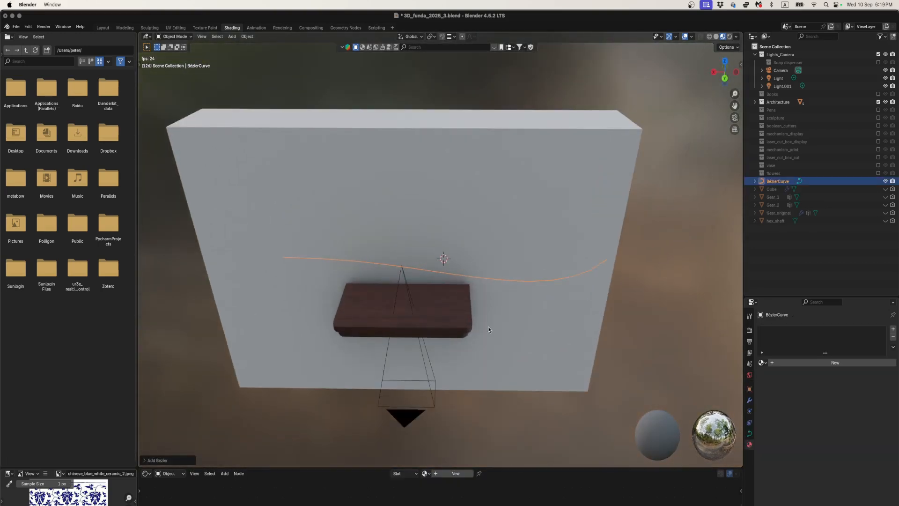
# - Shorten the Bézier curve by moving the end point beyond the shelf about 0.45 m inward in Edit Mode
pyautogui.press('Tab')
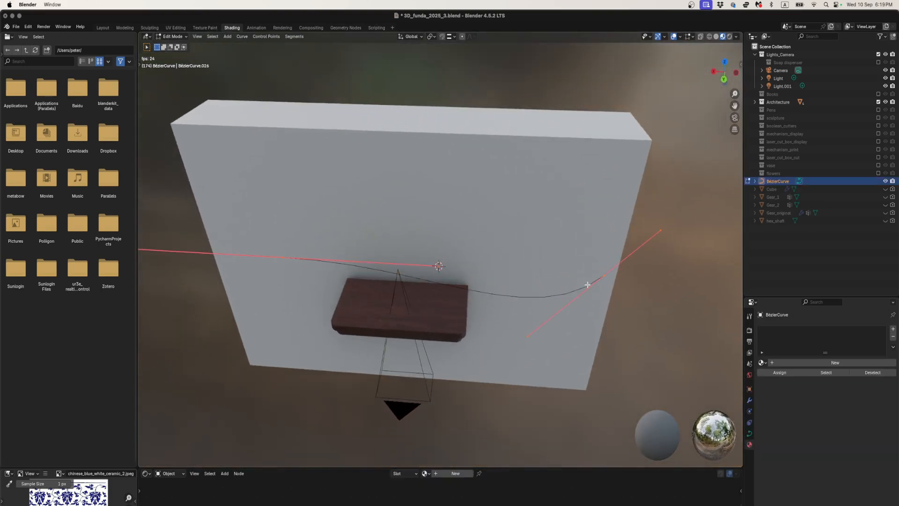
pyautogui.click(603, 276)
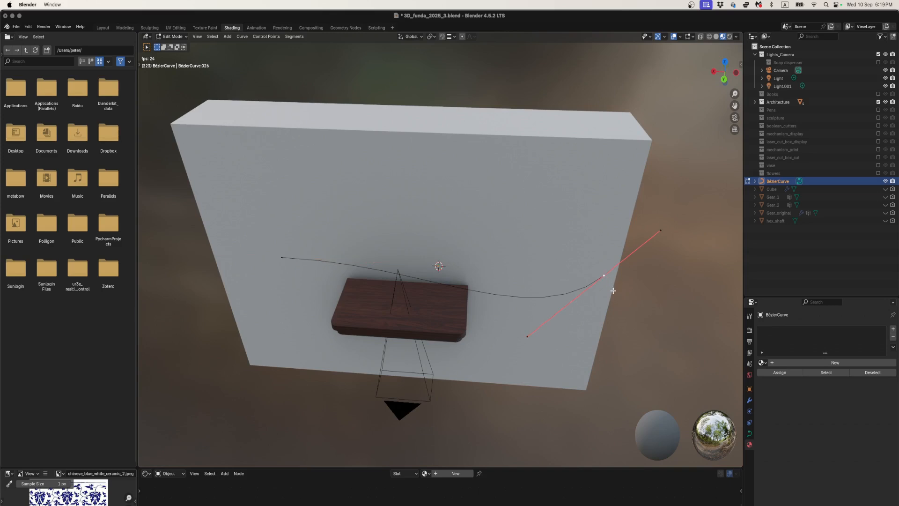
pyautogui.press('g')
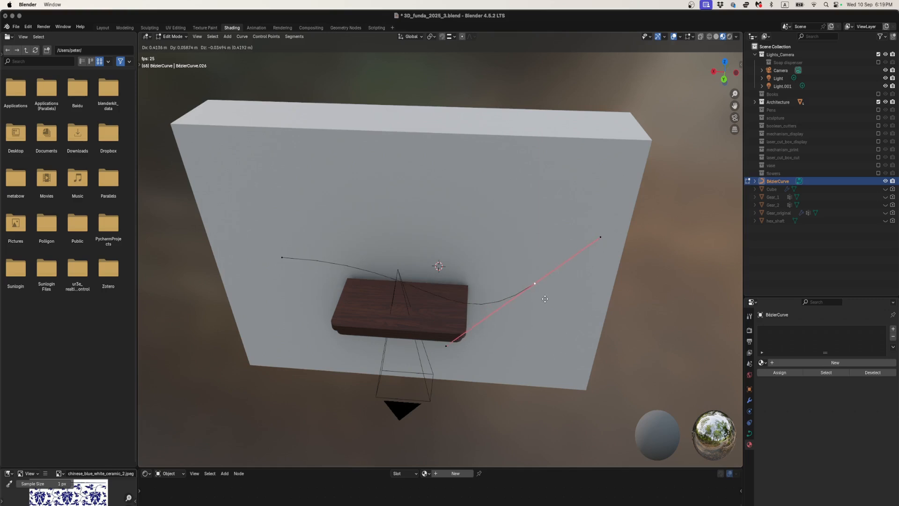
pyautogui.press('Escape')
pyautogui.press('Tab')
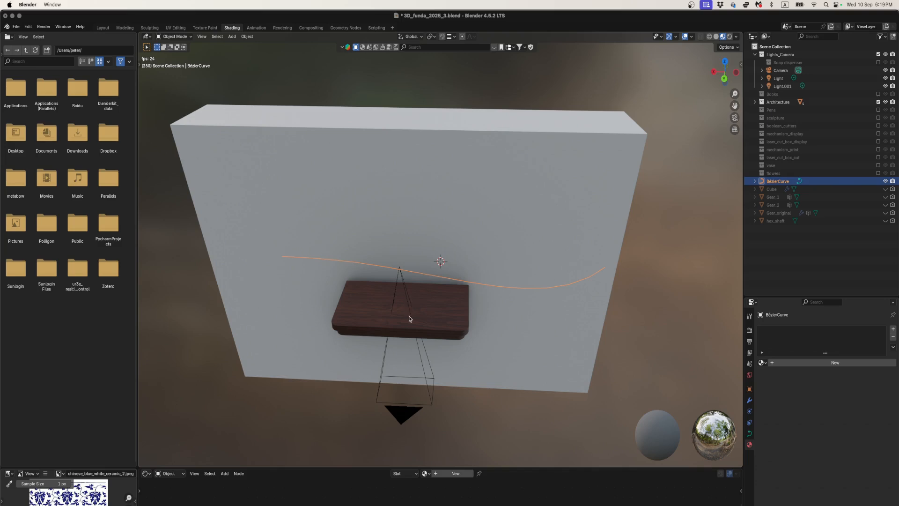
pyautogui.scroll(3, 409, 319)
pyautogui.press('Tab')
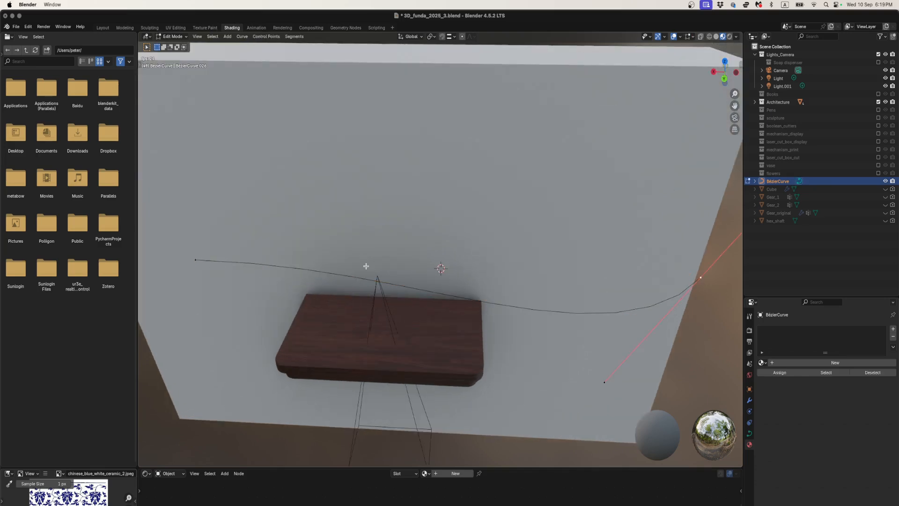
pyautogui.press('g')
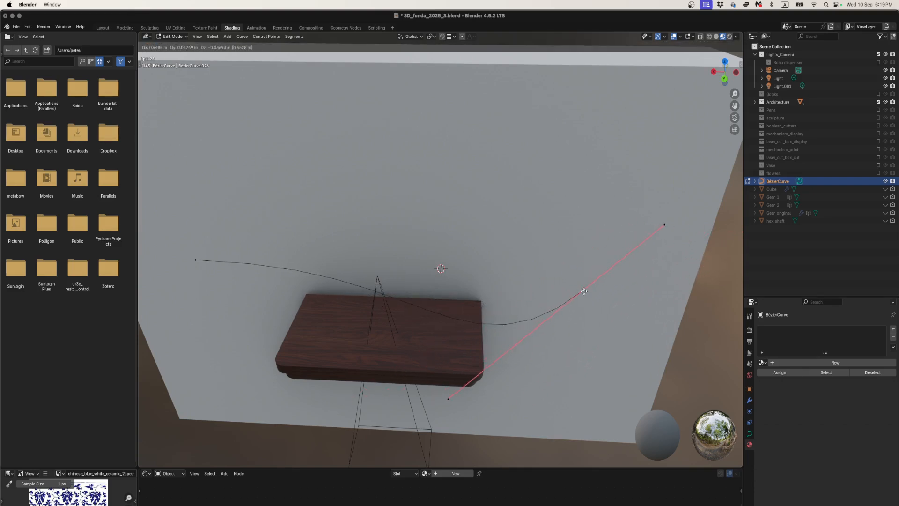
pyautogui.click(586, 291)
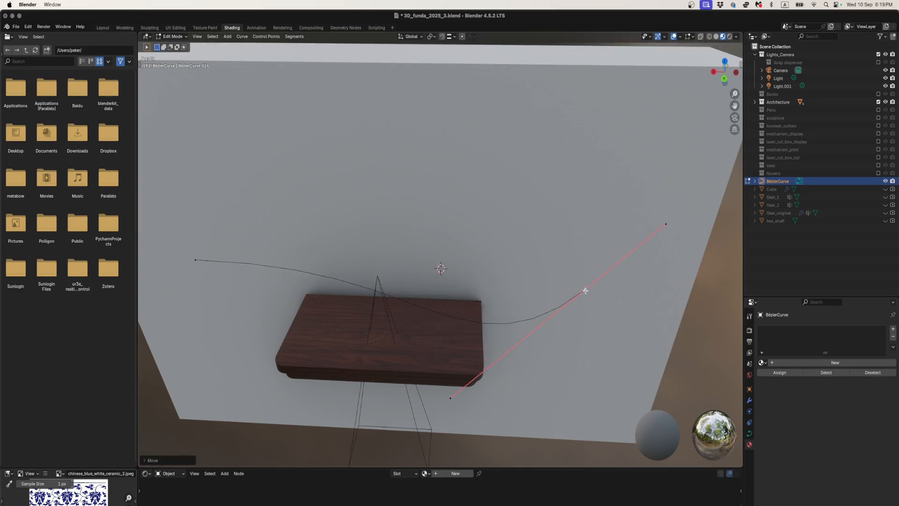
pyautogui.press('Tab')
pyautogui.scroll(-4, 600, 295)
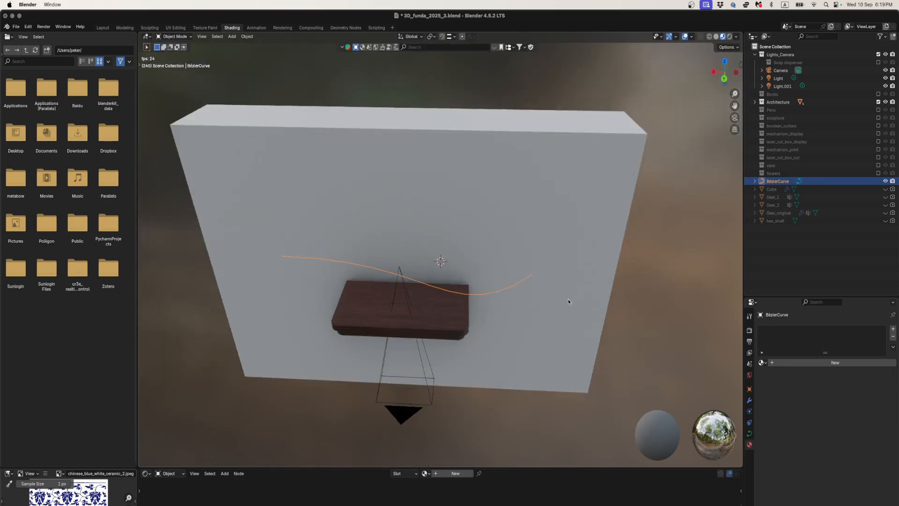
# - Scale the whole Bézier curve down uniformly to about 0.33 of its size
pyautogui.press('s')
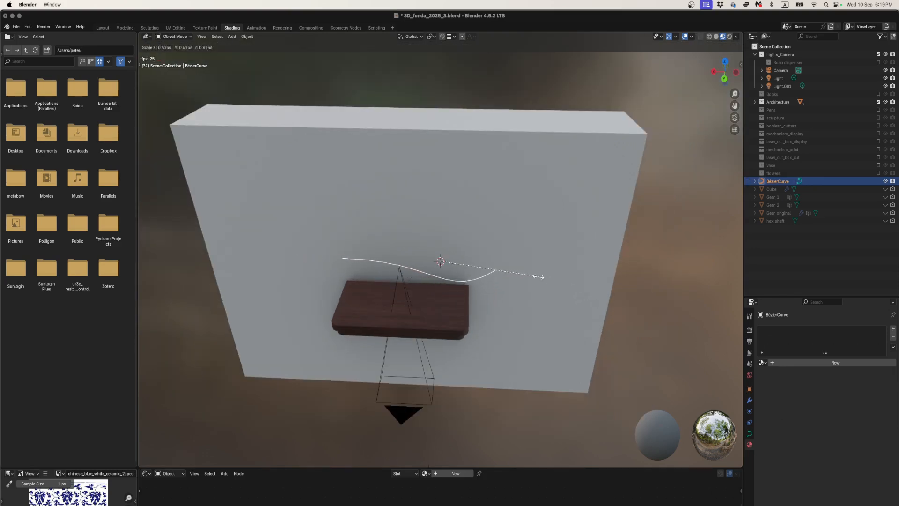
pyautogui.click(474, 277)
pyautogui.scroll(3, 470, 275)
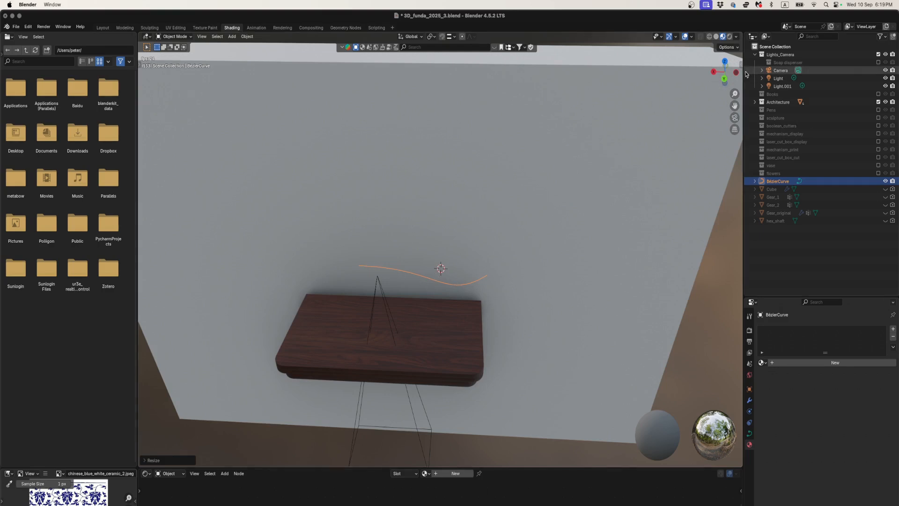
# - Rotate the curve 90° in the straight-on Y-axis view so it stands upright, and move it down until its lower end meets the shelf top
pyautogui.click(724, 79)
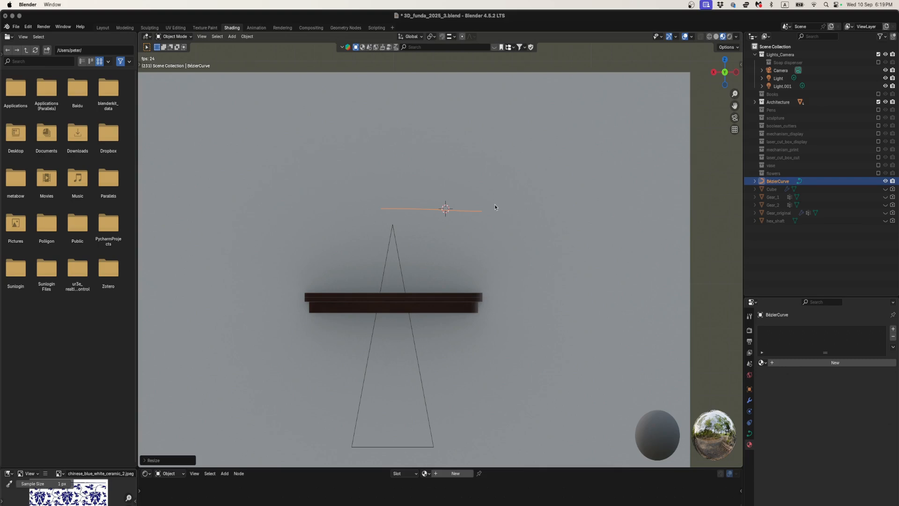
pyautogui.press('r')
pyautogui.press('9')
pyautogui.press('0')
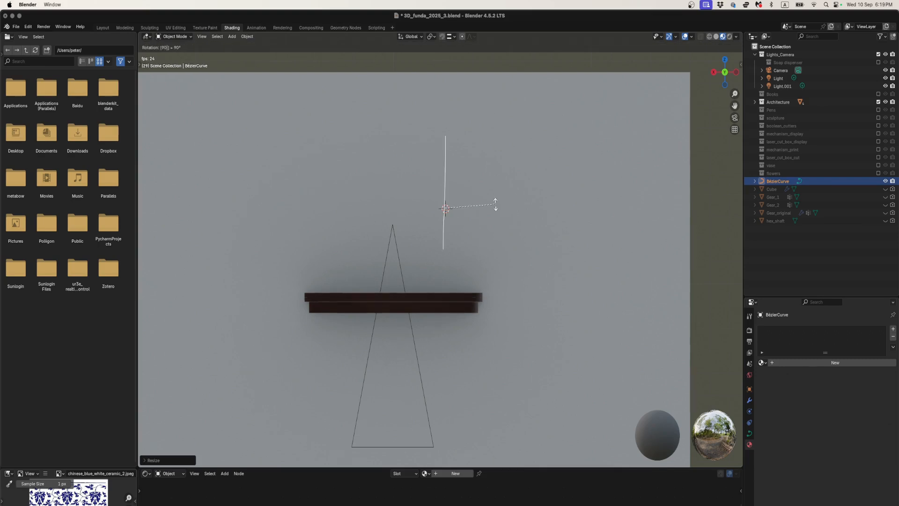
pyautogui.press('Return')
pyautogui.scroll(1, 462, 197)
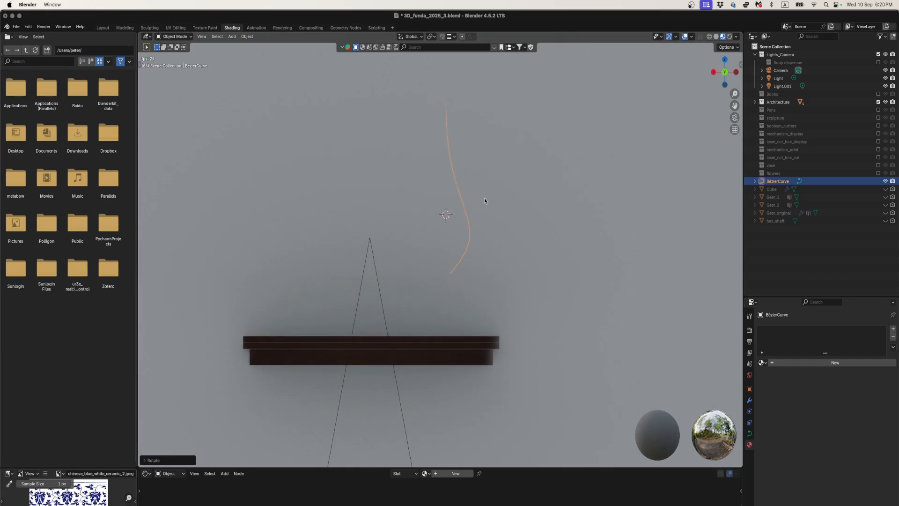
pyautogui.press('g')
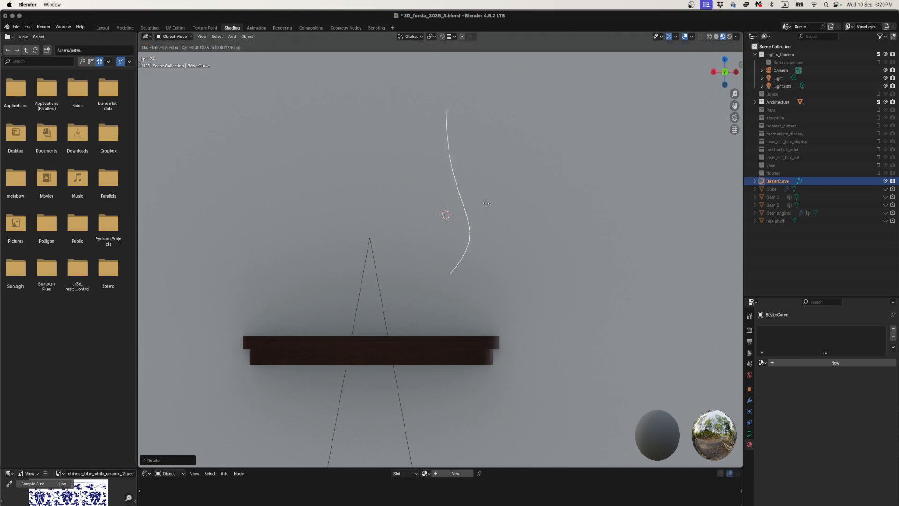
pyautogui.click(501, 253)
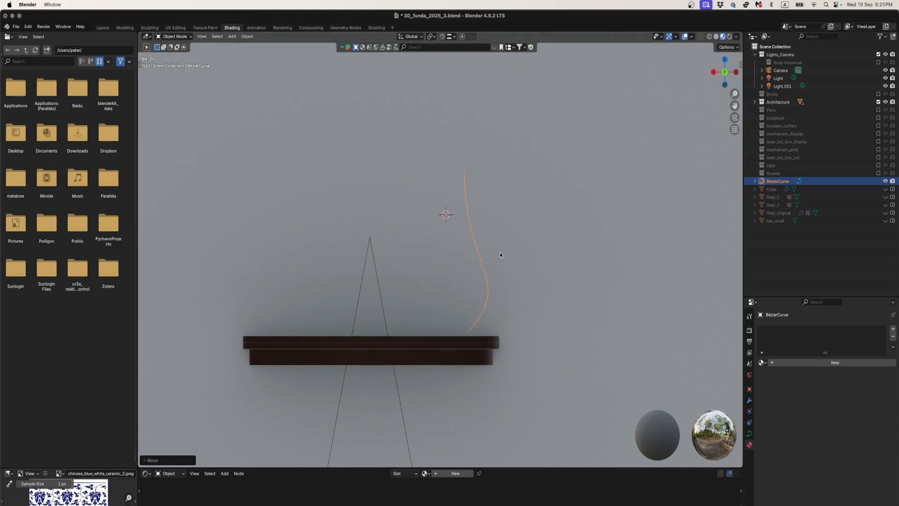
# - Apply the Bézier curve's scale and include the Books collection in the view layer again
pyautogui.press('n')
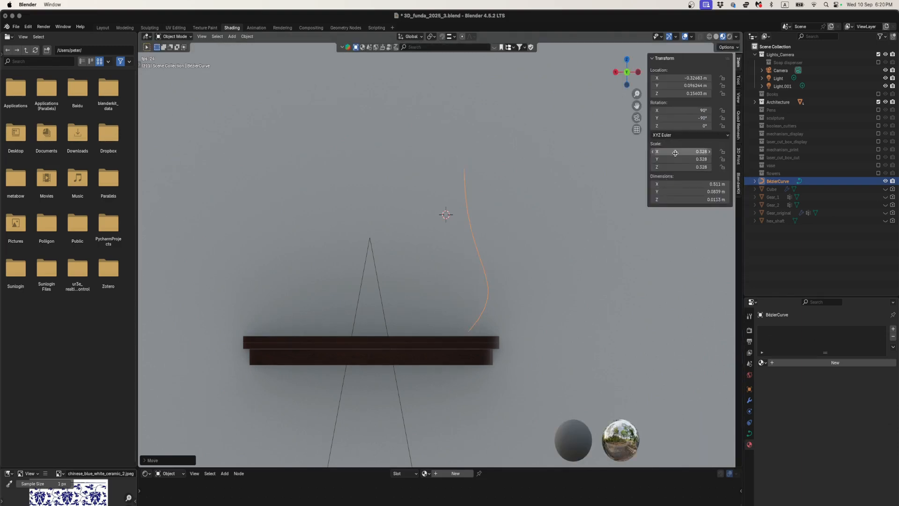
pyautogui.hotkey('ctrl', 'a')
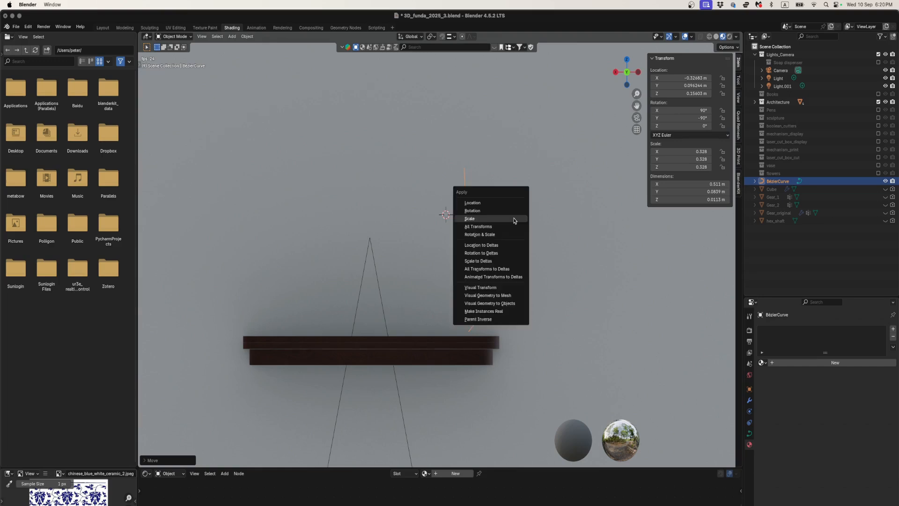
pyautogui.click(515, 215)
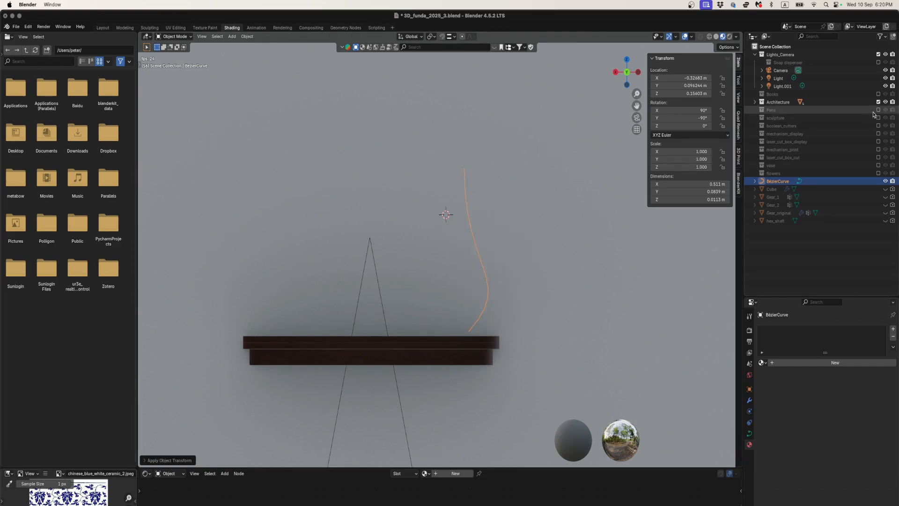
pyautogui.click(878, 94)
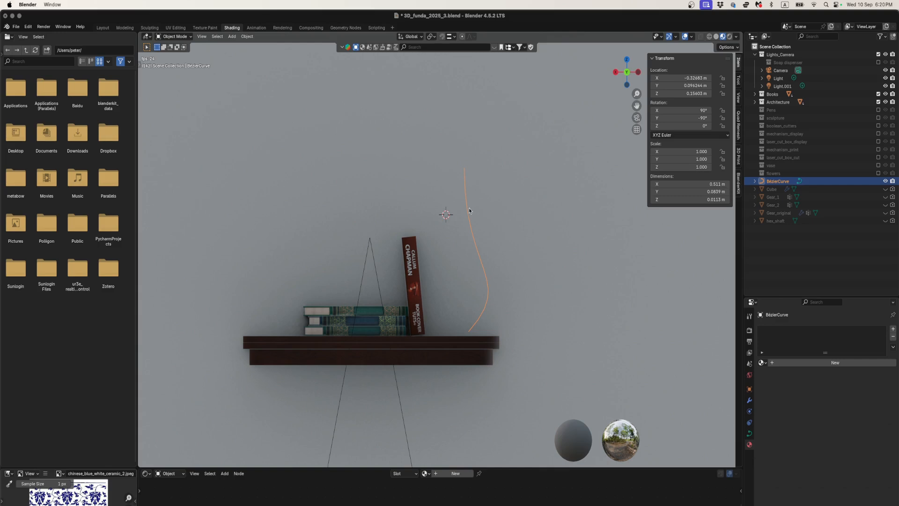
# - Add a Screw modifier to the upright Bézier curve
pyautogui.click(749, 400)
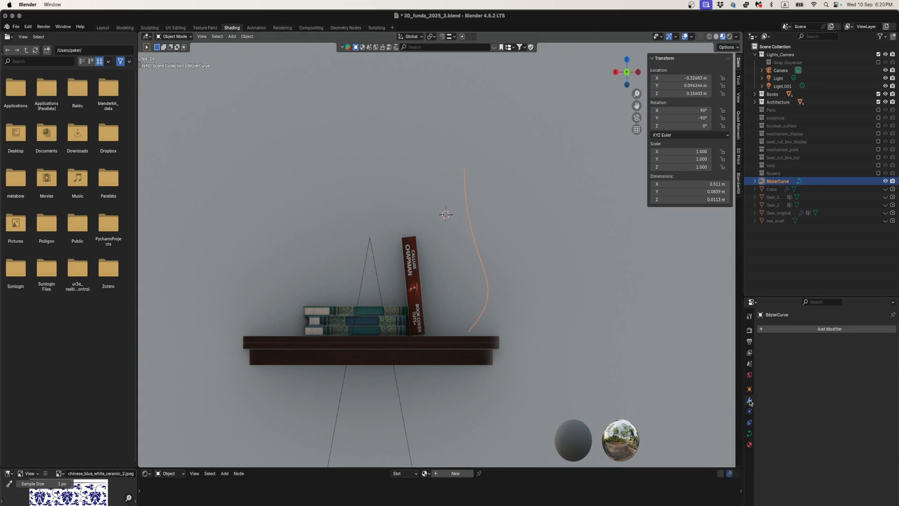
pyautogui.click(781, 329)
pyautogui.moveTo(761, 357)
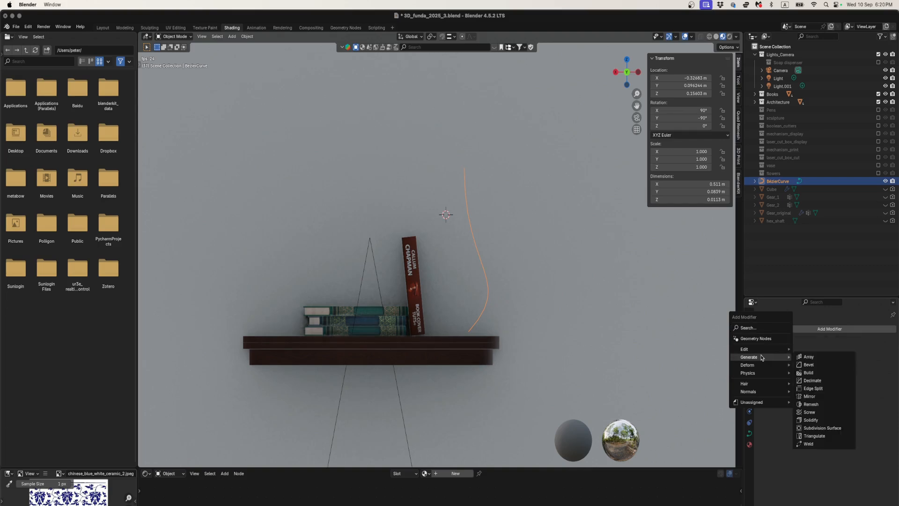
pyautogui.click(809, 412)
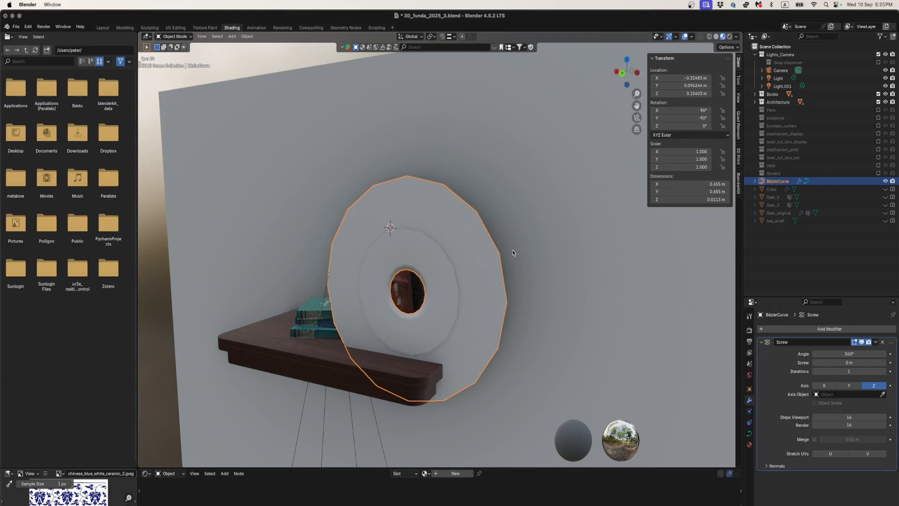
# - Apply the Bézier curve's rotation so the Screw modifier revolves the profile around the upright Z axis
pyautogui.hotkey('ctrl', 'a')
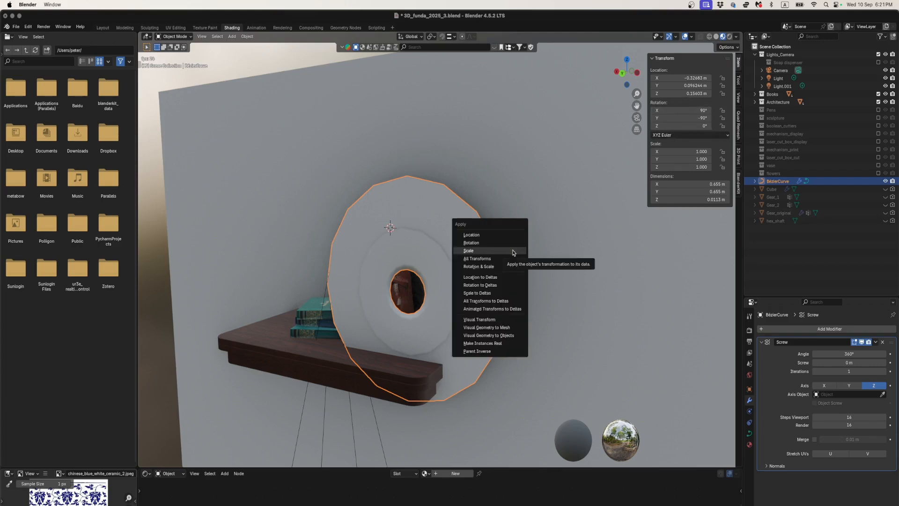
pyautogui.click(513, 251)
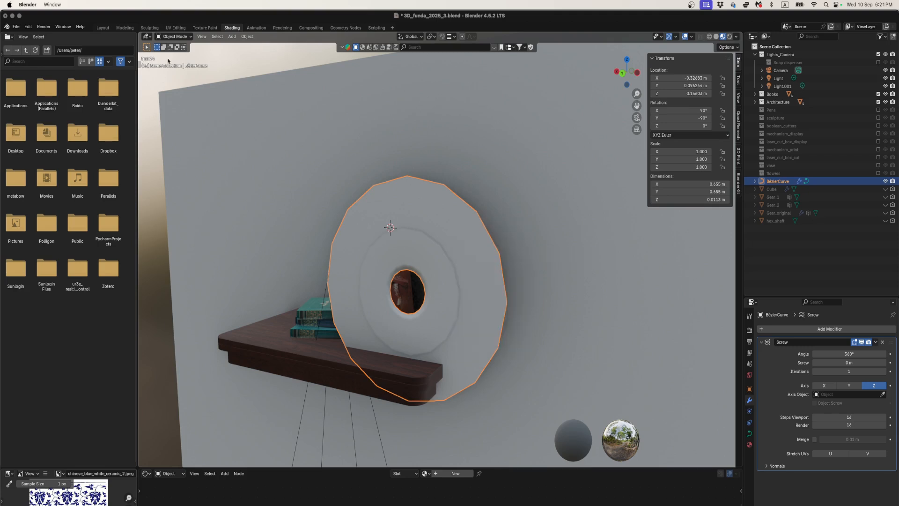
pyautogui.click(246, 38)
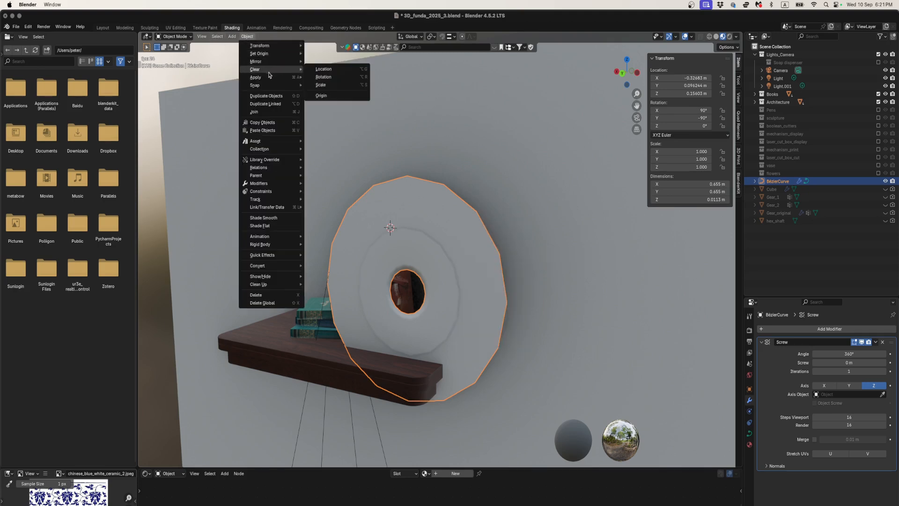
pyautogui.moveTo(276, 77)
pyautogui.click(333, 84)
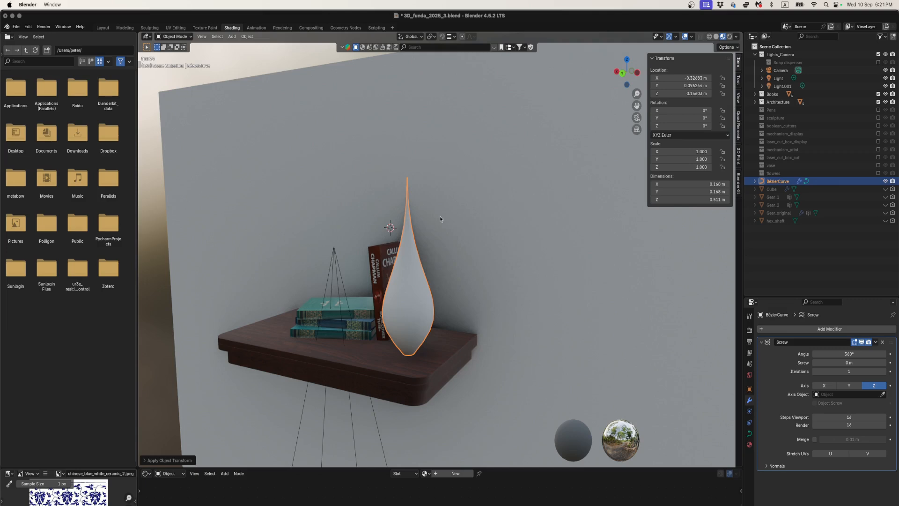
# - Try the Screw modifier's Y and X axes on the profile curve and set the axis back to Z
pyautogui.moveTo(445, 280); pyautogui.dragTo(462, 283, button='middle')
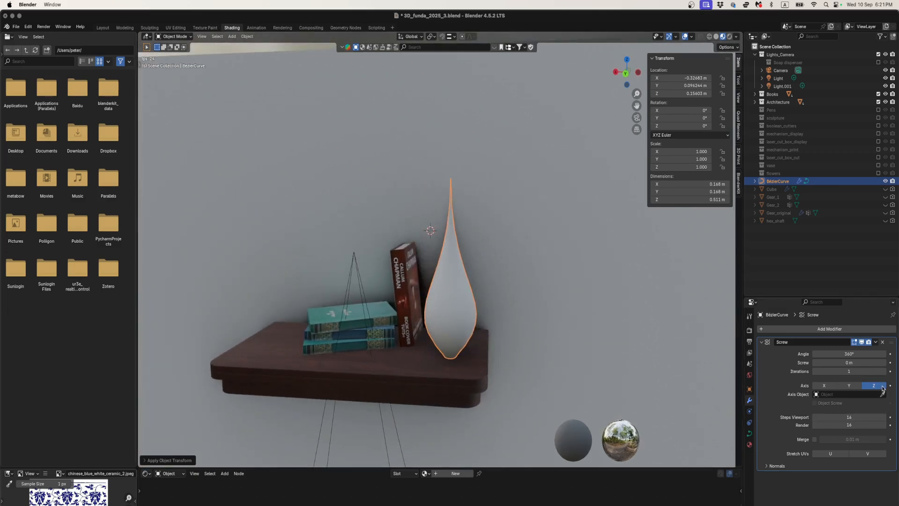
pyautogui.click(849, 386)
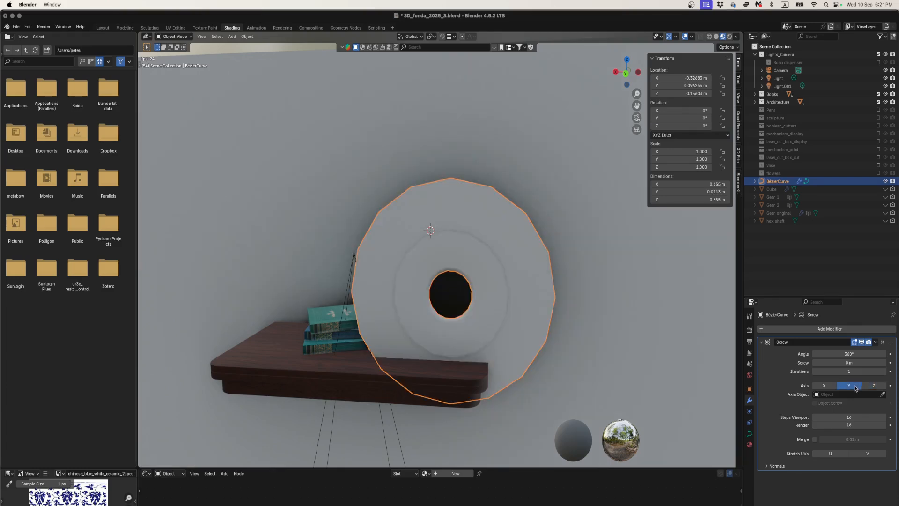
pyautogui.click(823, 387)
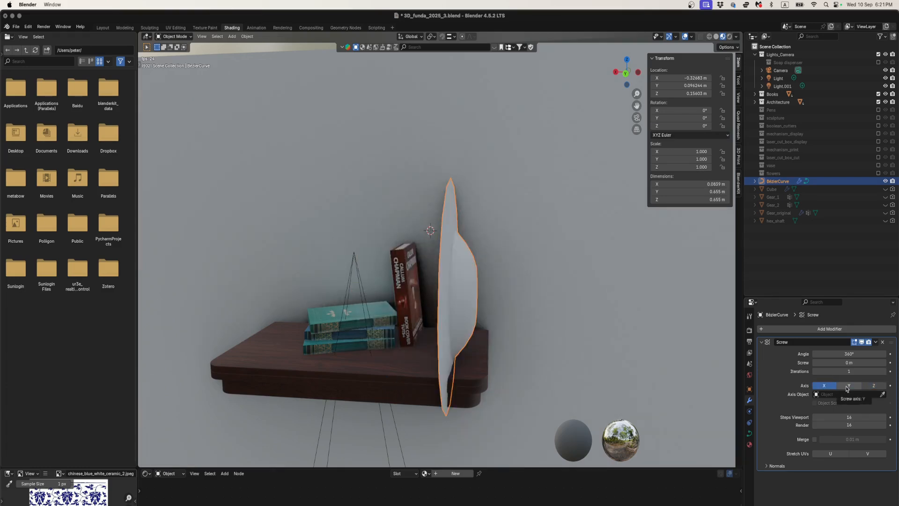
pyautogui.moveTo(447, 326)
pyautogui.mouseDown(button='middle')
pyautogui.moveTo(433, 322)
pyautogui.moveTo(459, 325)
pyautogui.mouseUp(button='middle')
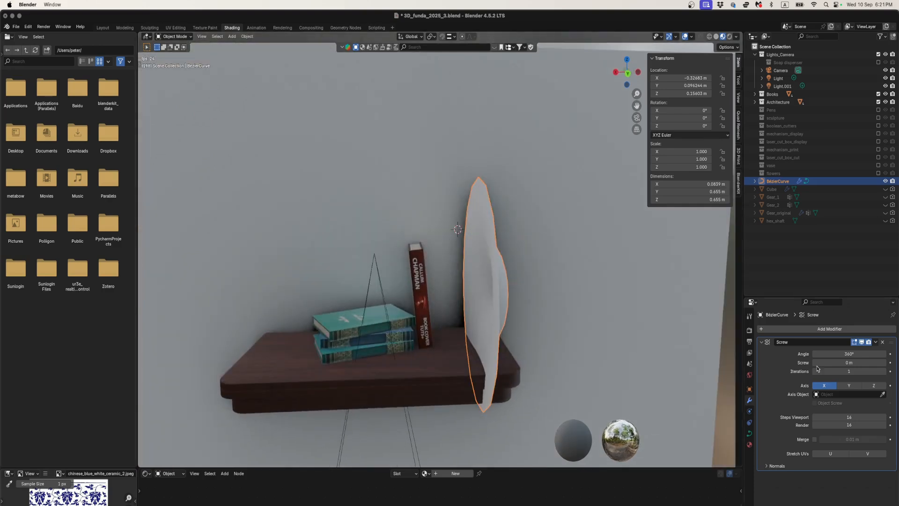
pyautogui.click(866, 384)
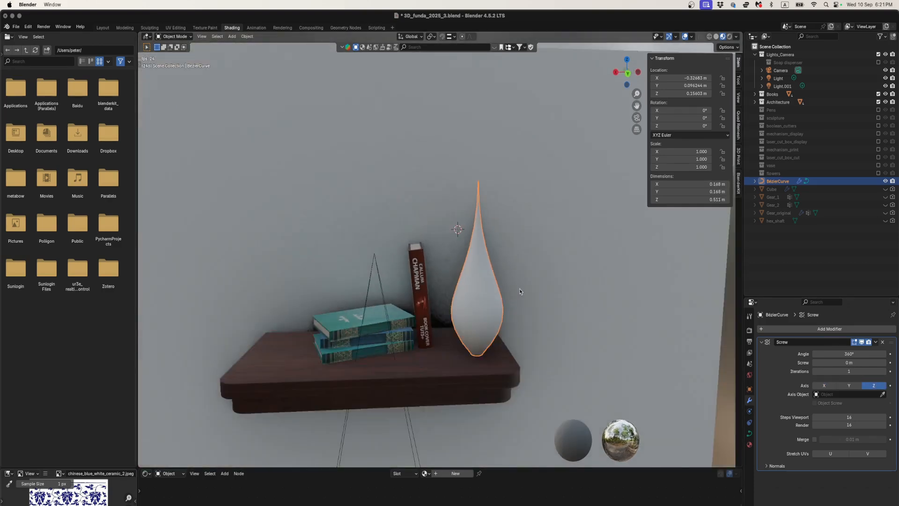
# - In the straight-on Y-axis view, move all the curve's control points along X in Edit Mode, about 0.056 m outward from the rotation axis
pyautogui.scroll(3, 517, 285)
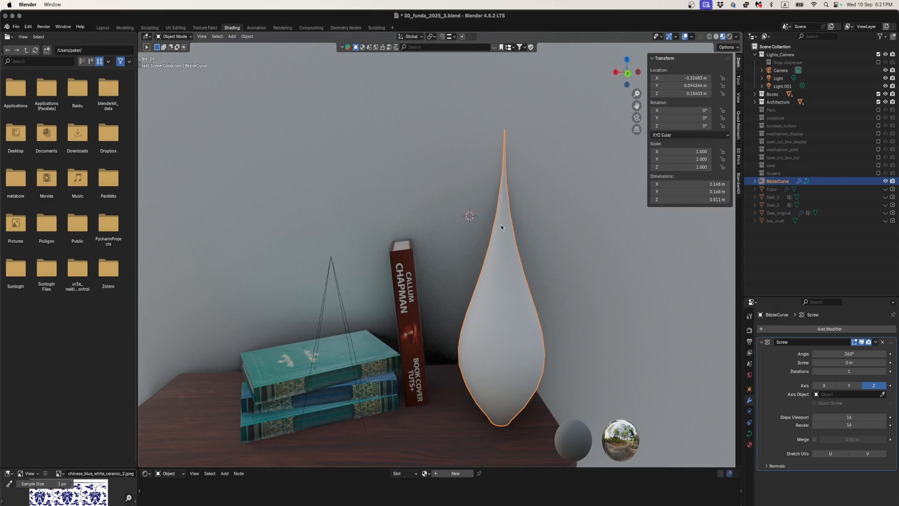
pyautogui.scroll(-2, 501, 228)
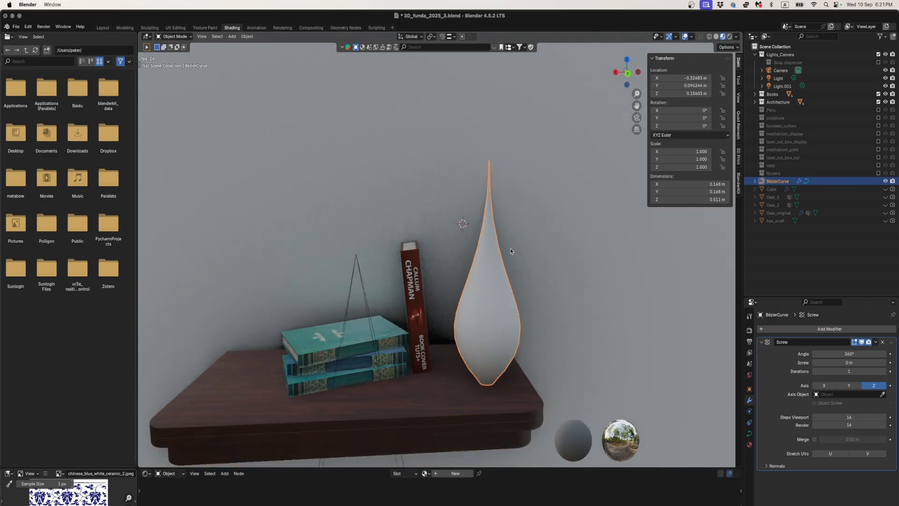
pyautogui.click(628, 75)
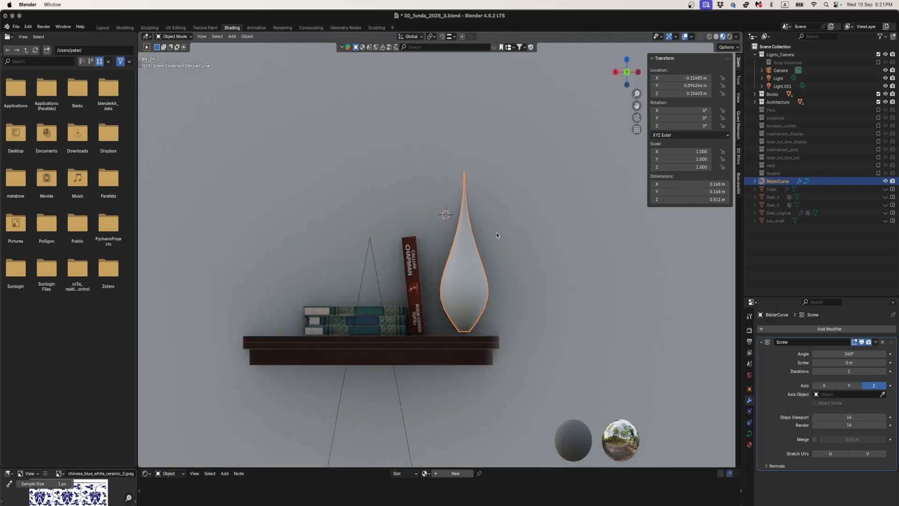
pyautogui.press('Tab')
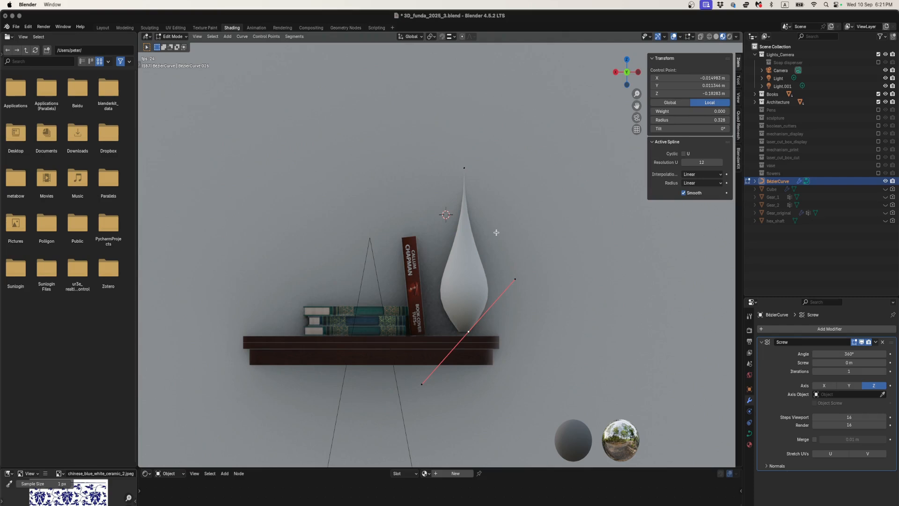
pyautogui.press('a')
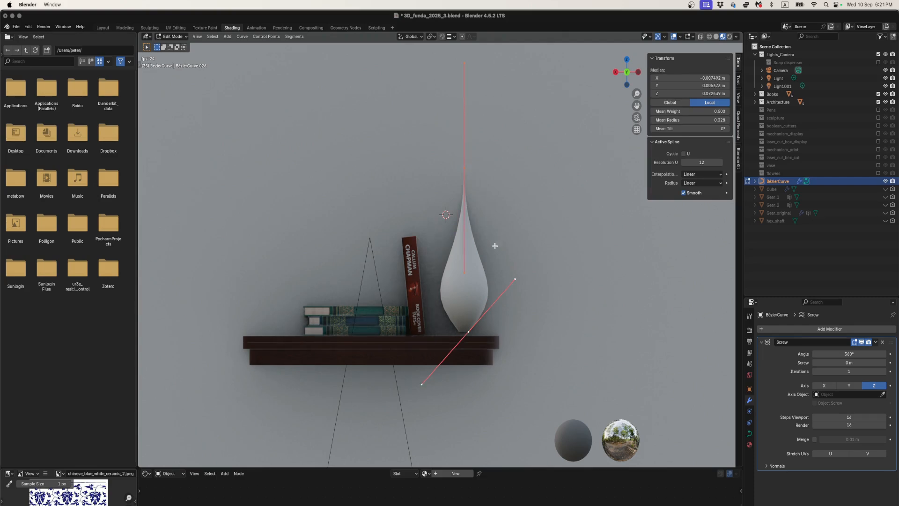
pyautogui.press('g')
pyautogui.press('x')
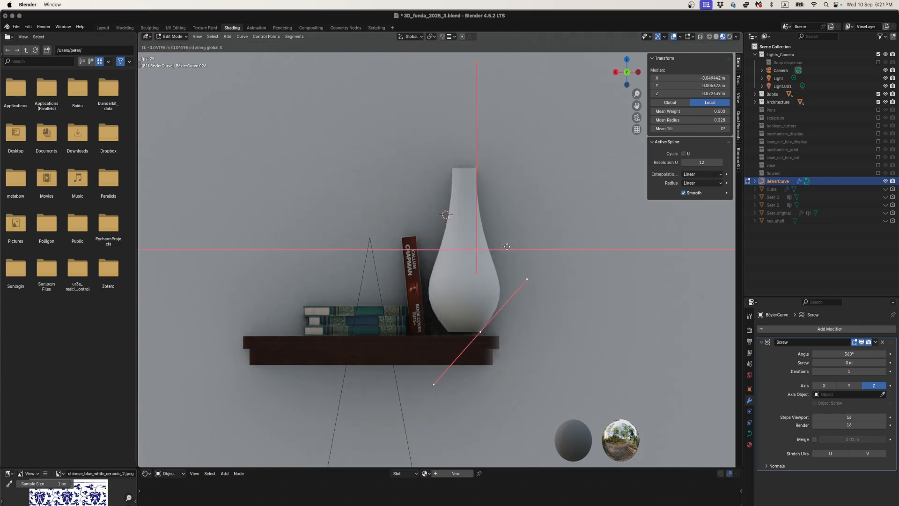
pyautogui.click(511, 247)
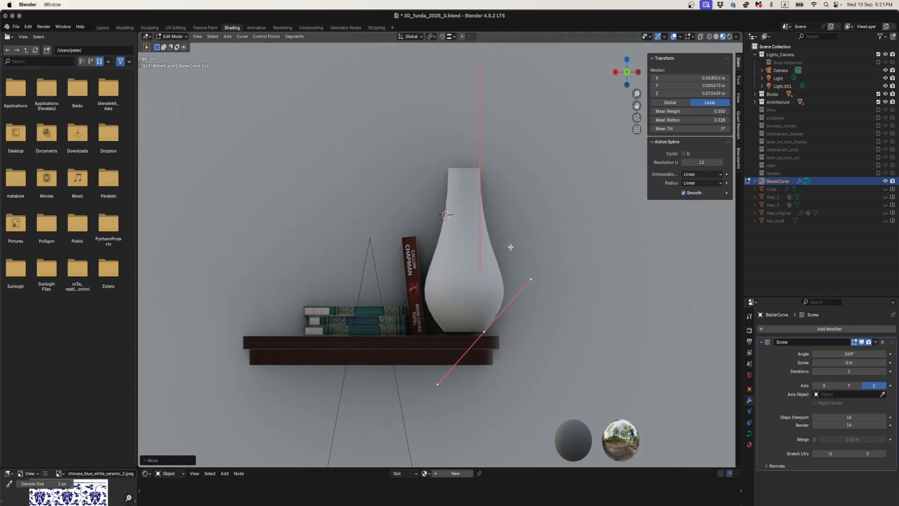
pyautogui.press('Tab')
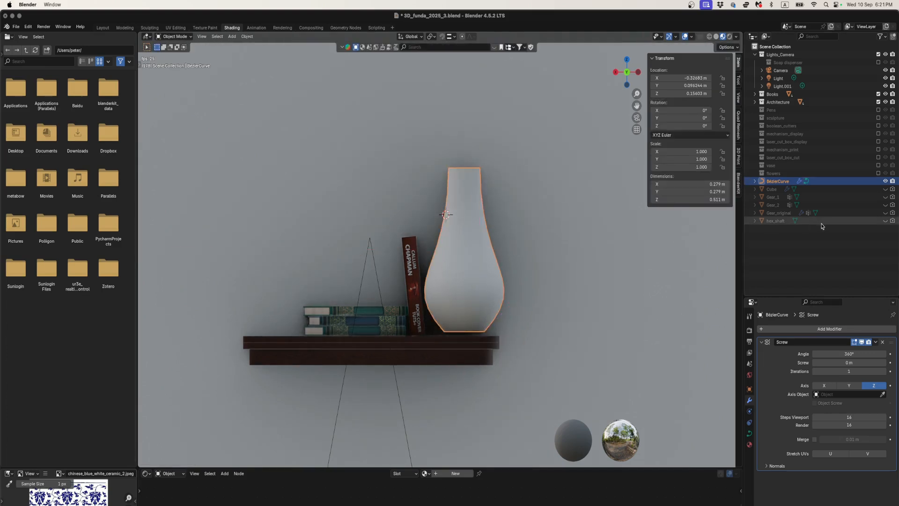
# - Try rotating the profile curve with the Screw modifier's viewport display off, cancel the rotation, and turn the display back on
pyautogui.click(861, 342)
pyautogui.scroll(2, 509, 269)
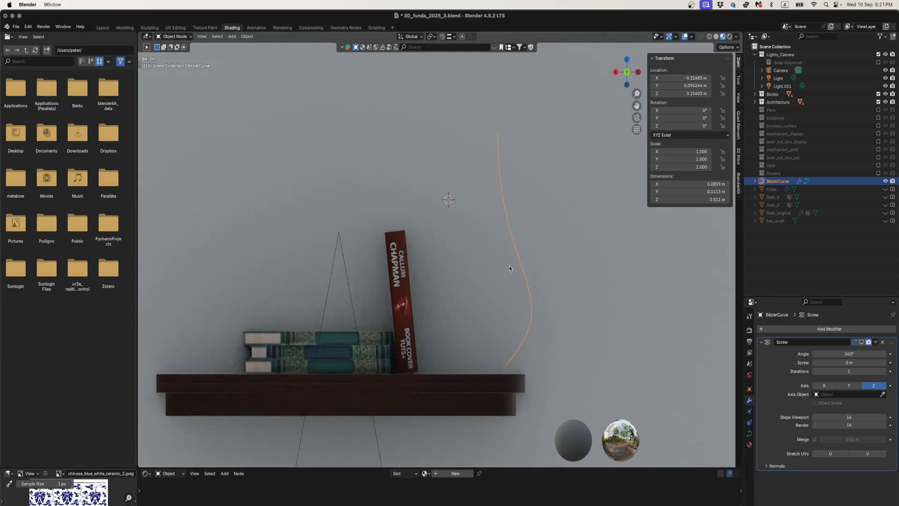
pyautogui.press('r')
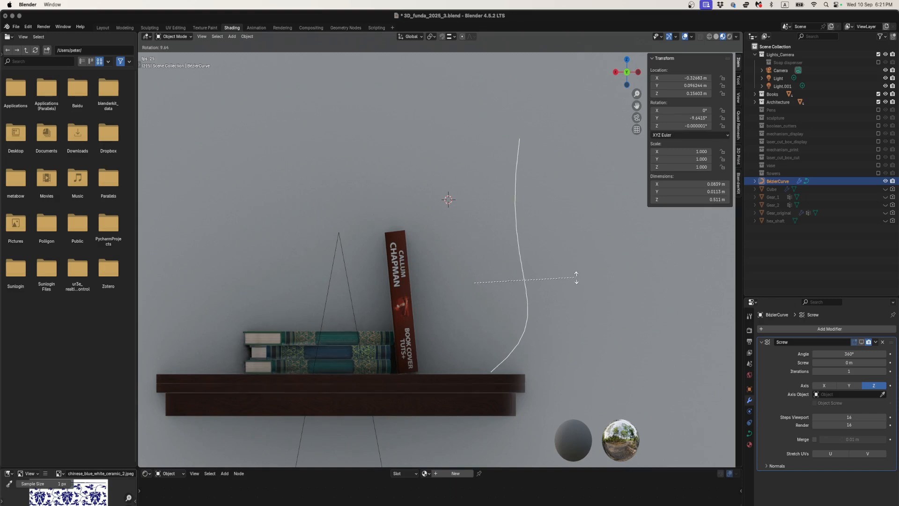
pyautogui.press('Escape')
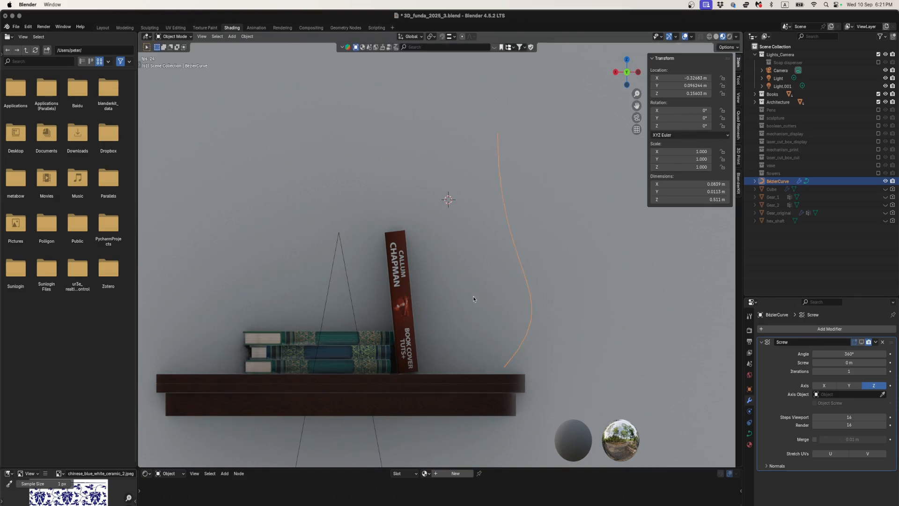
pyautogui.click(861, 342)
# - Collapse the Screw modifier's settings and add a Solidify modifier to give the vase wall thickness
pyautogui.moveTo(482, 252)
pyautogui.mouseDown(button='middle')
pyautogui.moveTo(470, 273)
pyautogui.moveTo(474, 324)
pyautogui.moveTo(479, 253)
pyautogui.mouseUp(button='middle')
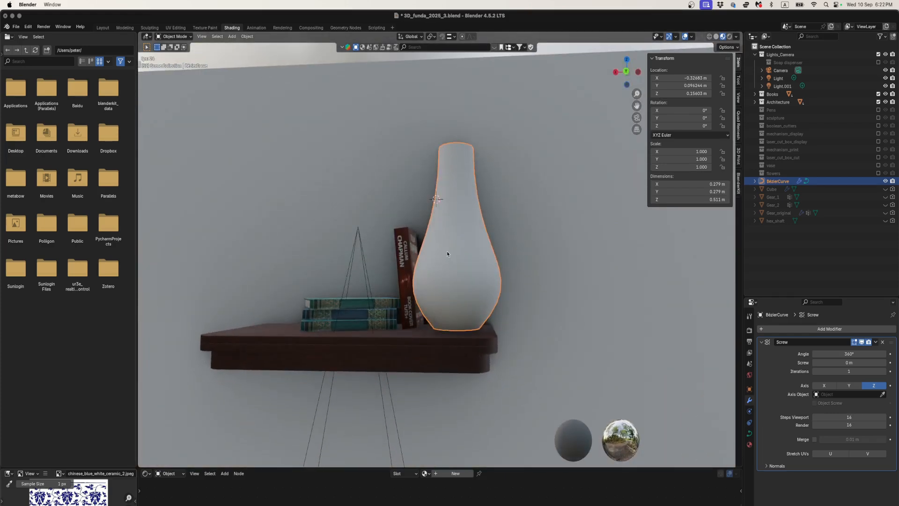
pyautogui.click(762, 343)
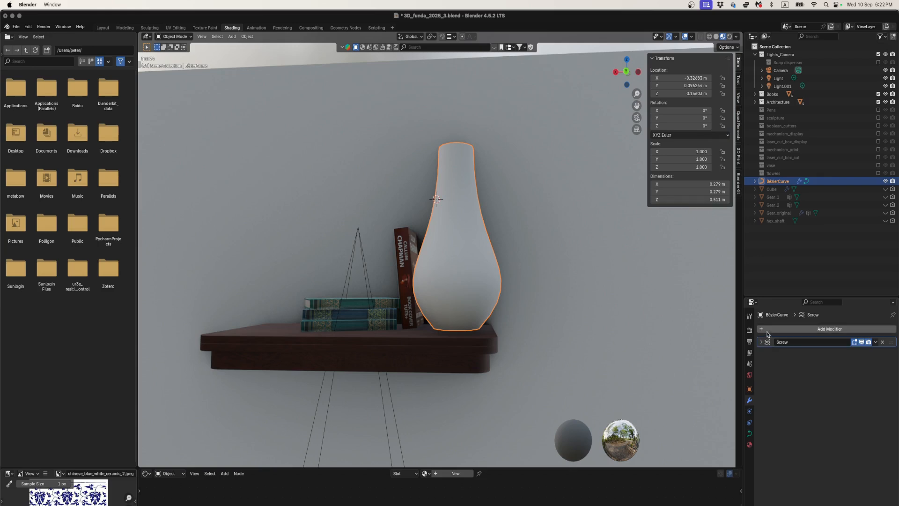
pyautogui.click(768, 329)
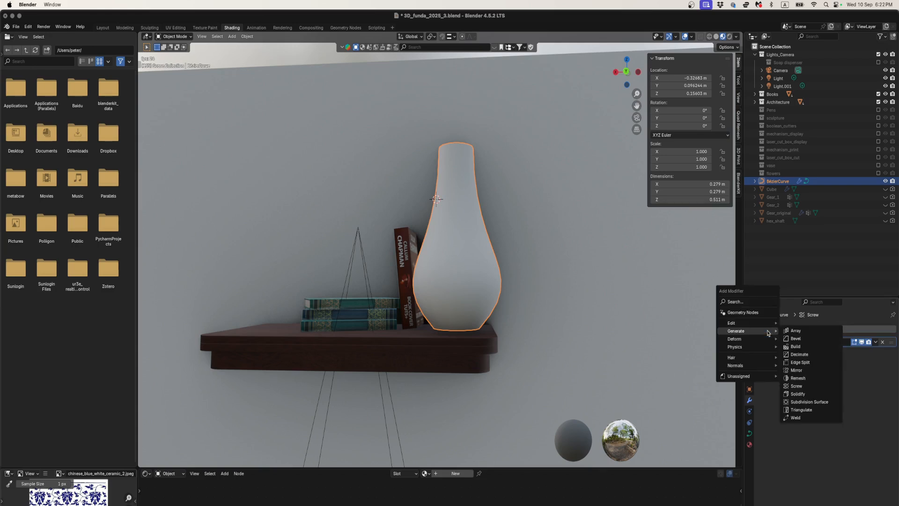
pyautogui.click(751, 303)
pyautogui.write('soli')
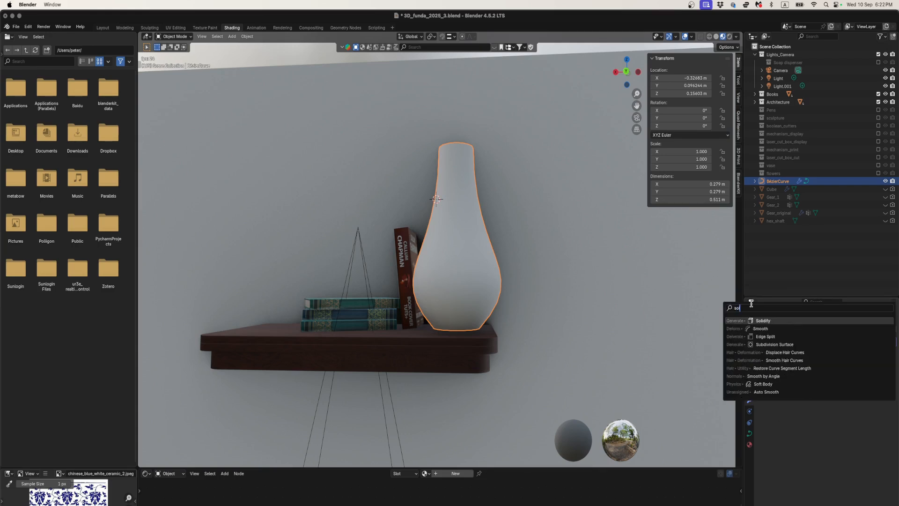
pyautogui.click(762, 320)
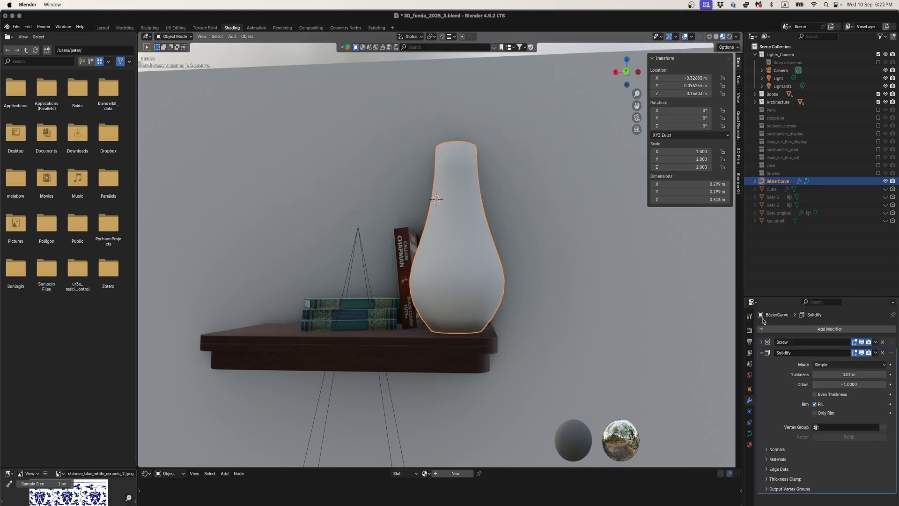
# - Try the Solidify modifier's Only Rim option while viewing the vase opening, and switch it back off
pyautogui.moveTo(561, 248); pyautogui.dragTo(562, 287, button='middle')
pyautogui.scroll(3, 510, 340)
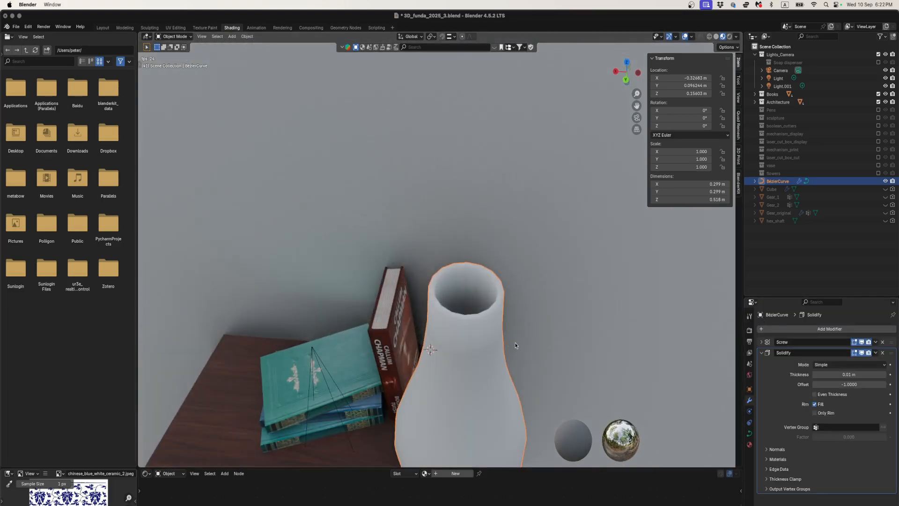
pyautogui.moveTo(514, 345); pyautogui.dragTo(544, 311, button='middle')
pyautogui.click(815, 412)
pyautogui.click(814, 412)
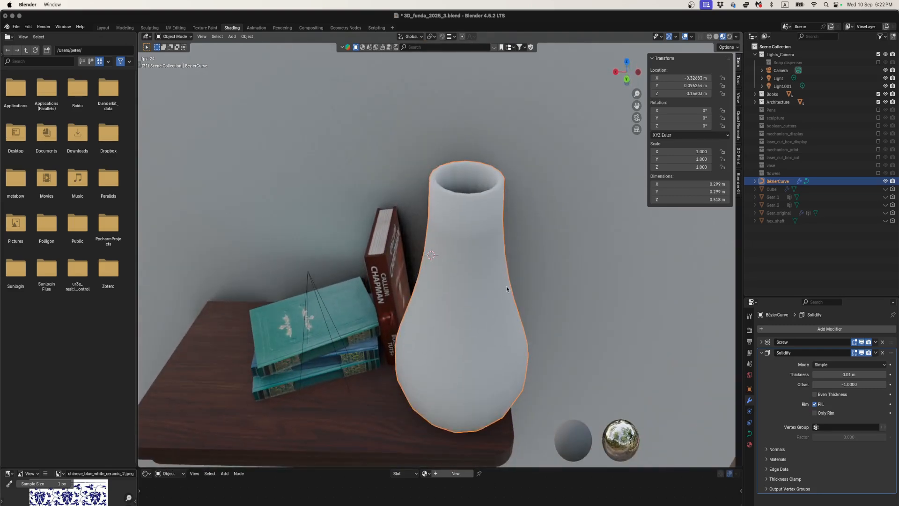
# - Switch the viewport to solid shading to show the vase's surface
pyautogui.press('z')
pyautogui.click(543, 267)
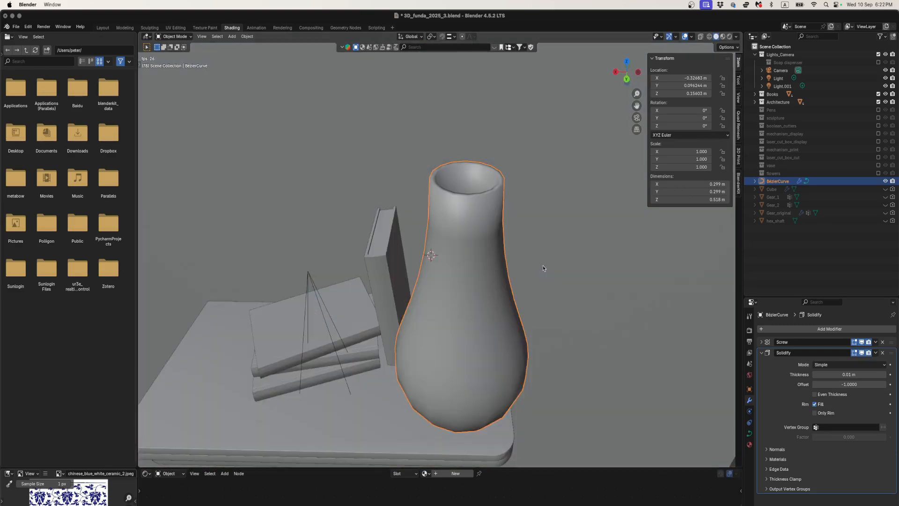
pyautogui.keyDown('shift'); pyautogui.moveTo(488, 259); pyautogui.dragTo(475, 238, button='middle'); pyautogui.keyUp('shift')
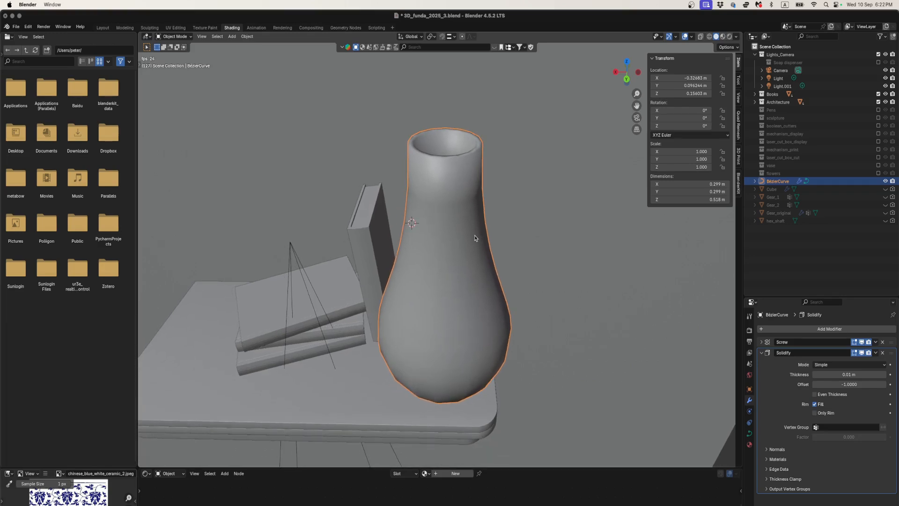
# - Turn off Smooth Shading in the Screw modifier's Normals settings so the vase is flat shaded
pyautogui.click(761, 342)
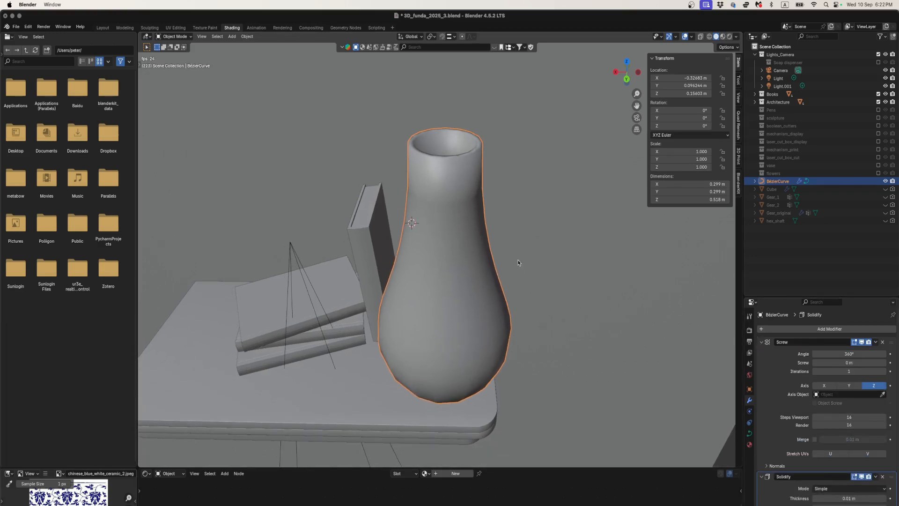
pyautogui.rightClick(457, 245)
pyautogui.click(449, 230)
pyautogui.rightClick(452, 206)
pyautogui.scroll(-2, 786, 406)
pyautogui.click(768, 435)
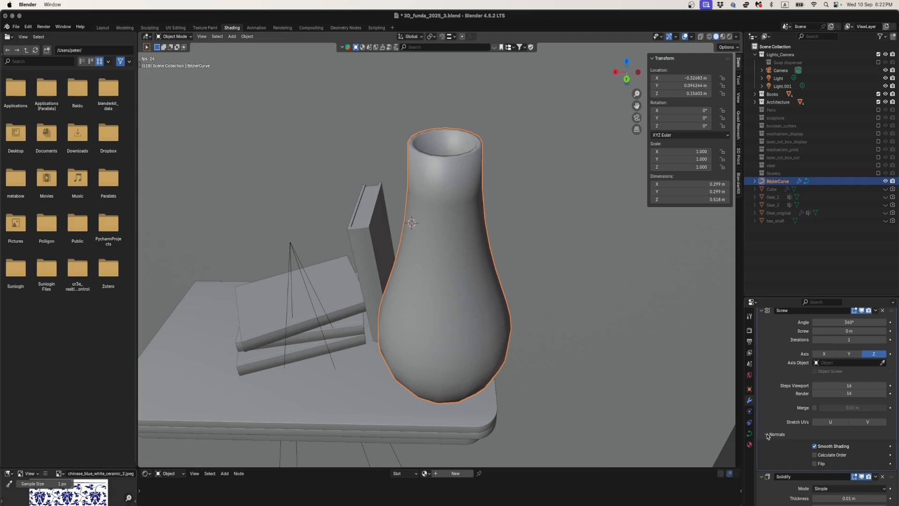
pyautogui.click(814, 447)
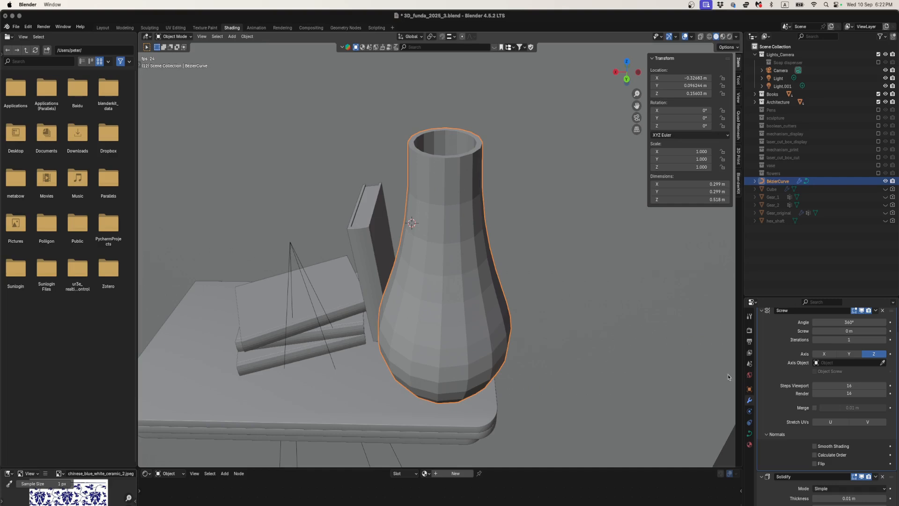
pyautogui.scroll(2, 779, 389)
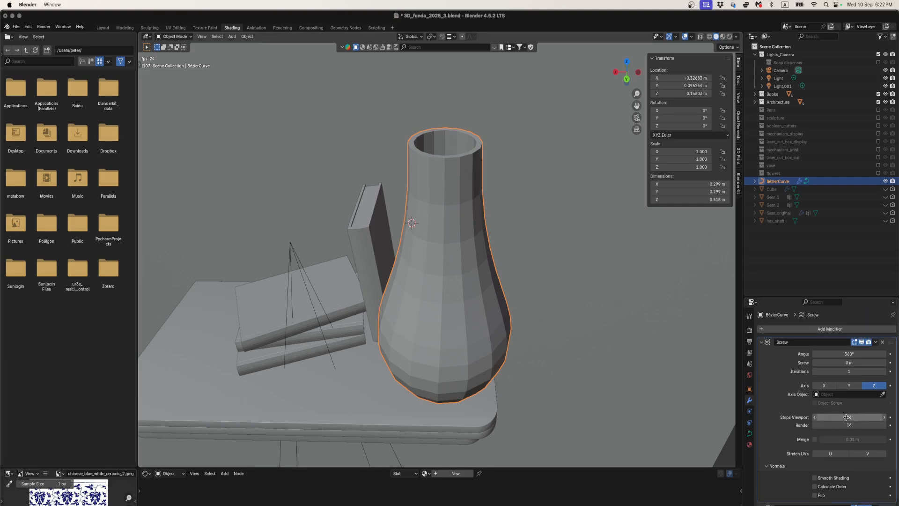
# - Set both the viewport and render steps of the Screw modifier to 64
pyautogui.moveTo(846, 417); pyautogui.dragTo(846, 425)
pyautogui.write('64')
pyautogui.press('Return')
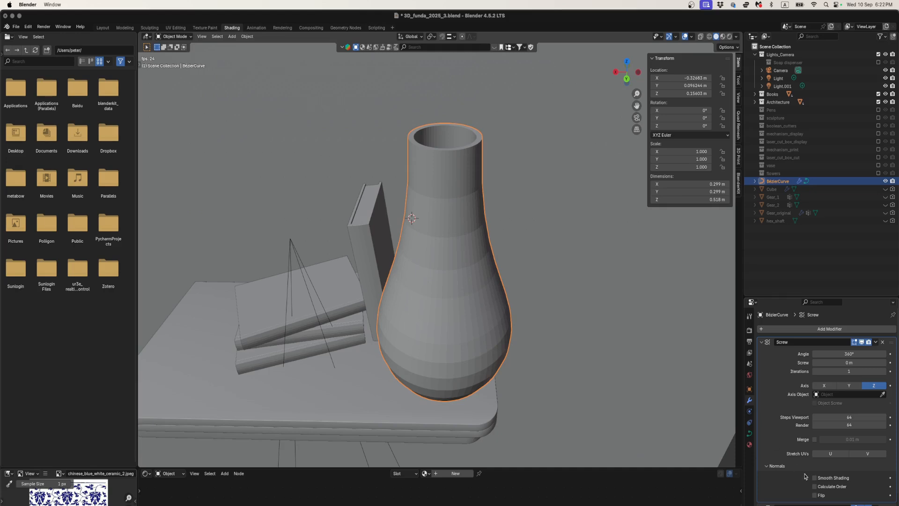
pyautogui.scroll(-5, 806, 477)
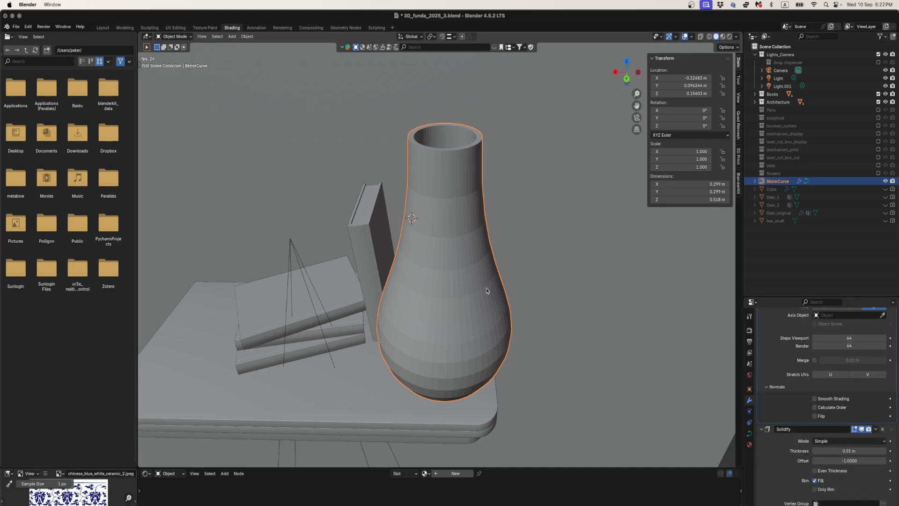
# - In Edit Mode from the front view, move the profile's top control point to about X -0.108 m, Z 0.258 m
pyautogui.press('Tab')
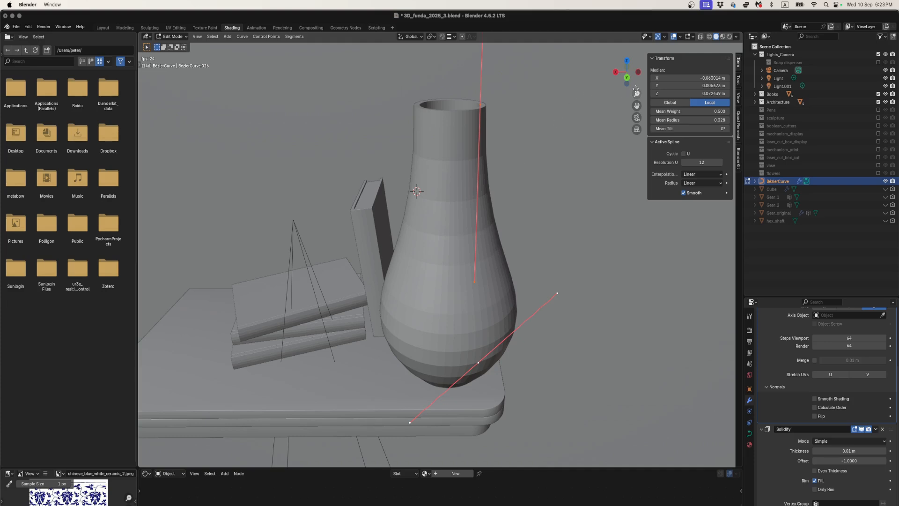
pyautogui.click(626, 78)
pyautogui.keyDown('shift'); pyautogui.moveTo(461, 87); pyautogui.dragTo(444, 133, button='middle'); pyautogui.keyUp('shift')
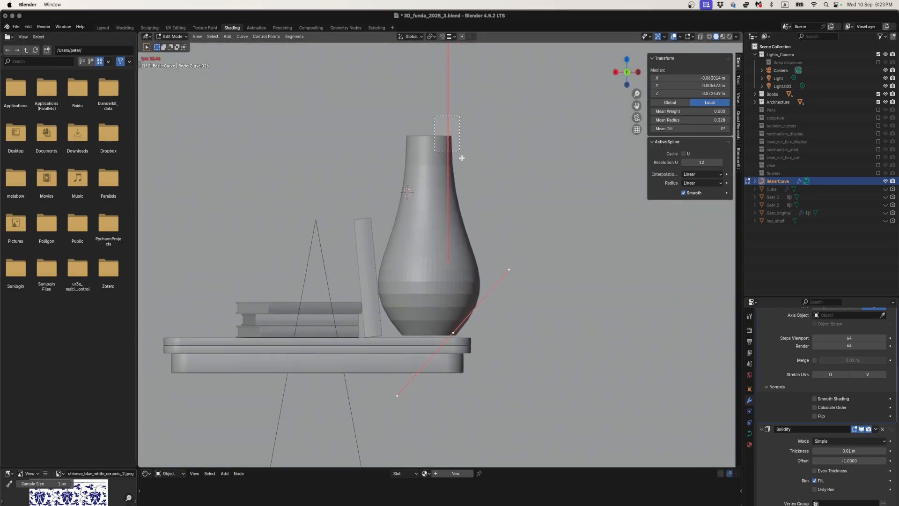
pyautogui.moveTo(434, 115); pyautogui.dragTo(461, 157)
pyautogui.press('g')
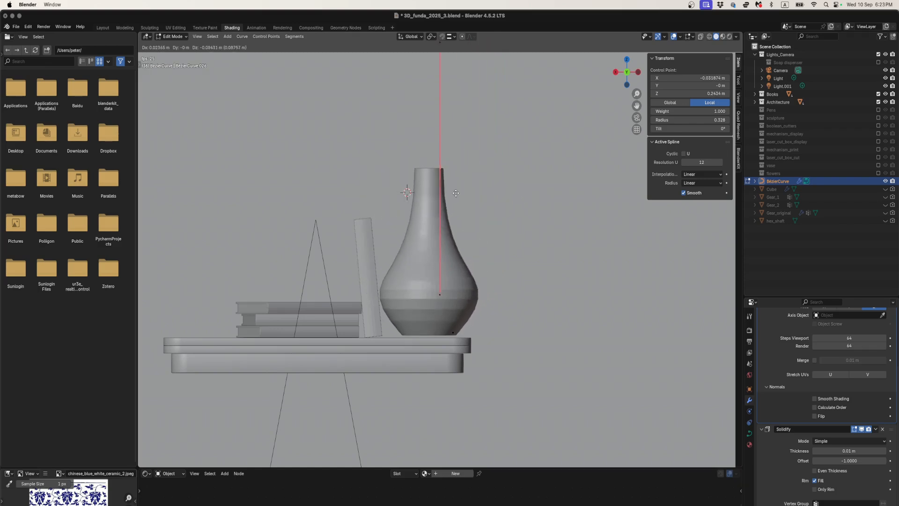
pyautogui.click(501, 195)
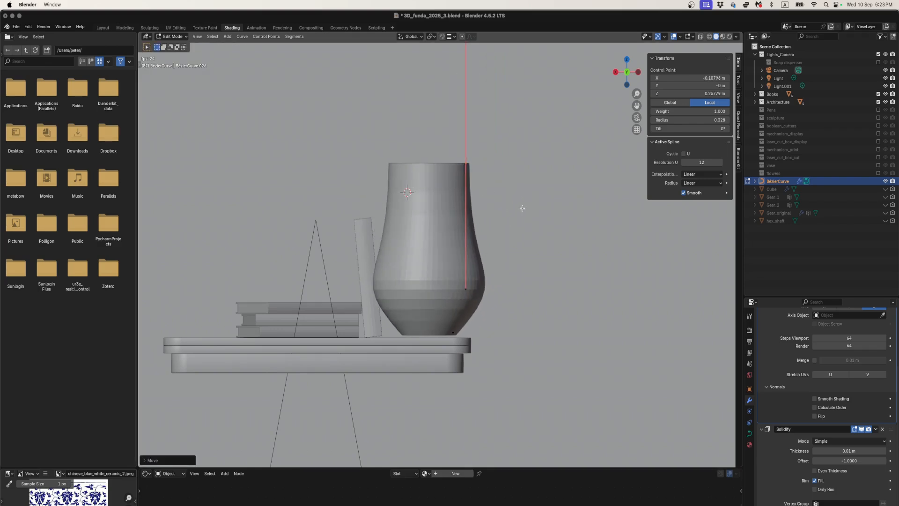
# - Rotate the top control point's handles by about -43 degrees and scale them down to round the vase's shoulder
pyautogui.press('r')
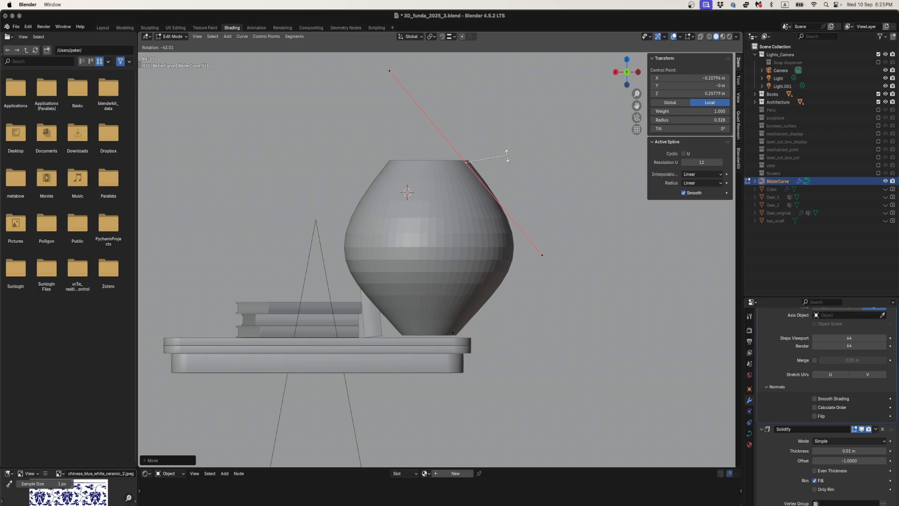
pyautogui.click(515, 178)
pyautogui.press('s')
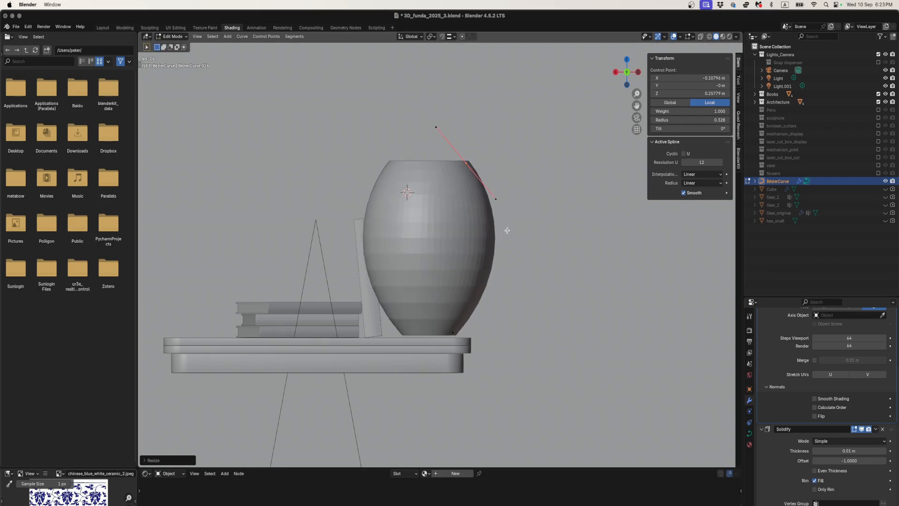
pyautogui.click(500, 232)
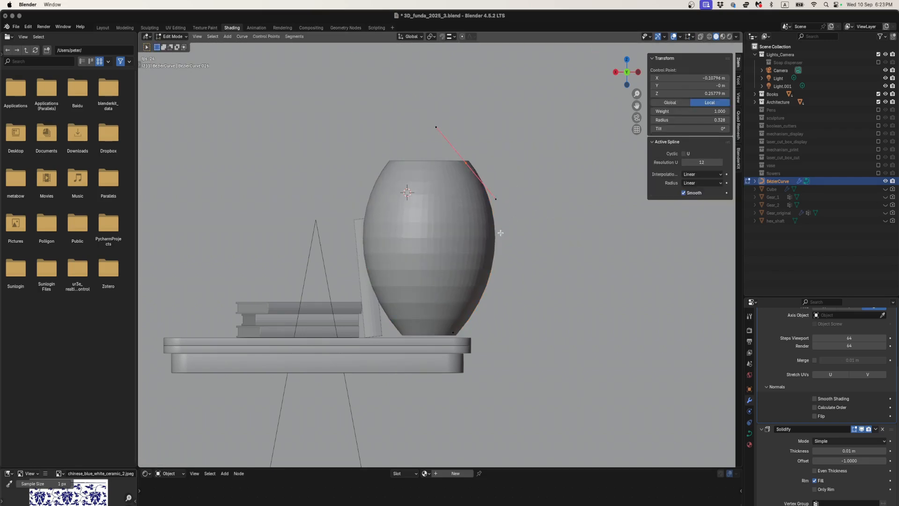
# - Subdivide the whole profile curve and move the new middle control point to about X -0.202 m, Z 0.119 m
pyautogui.press('a')
pyautogui.rightClick(471, 227)
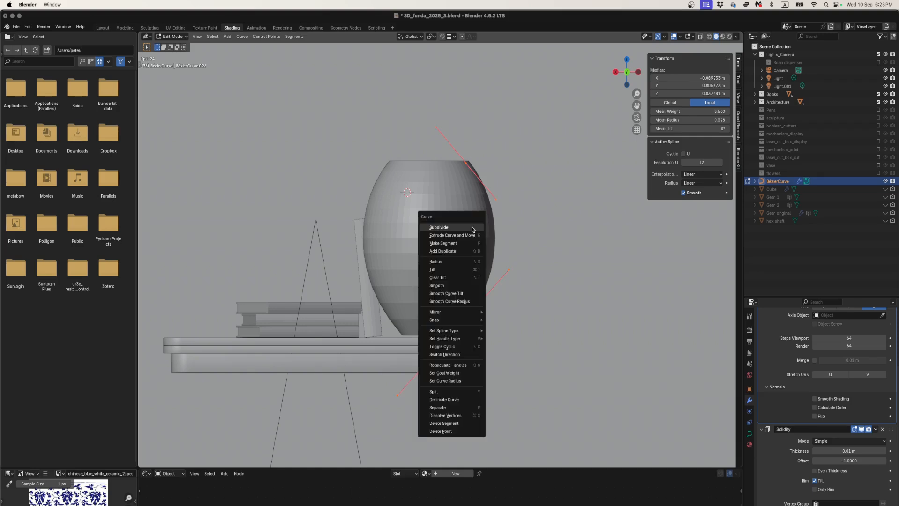
pyautogui.click(472, 227)
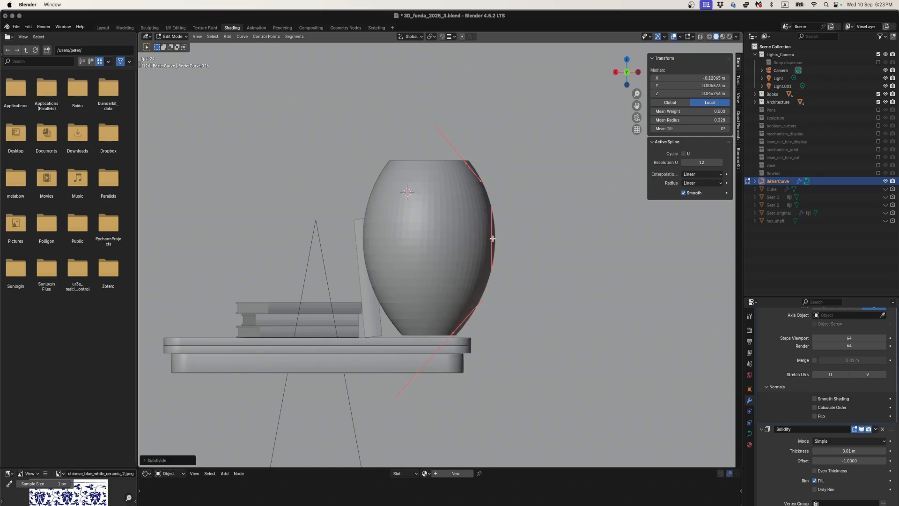
pyautogui.click(491, 234)
pyautogui.press('g')
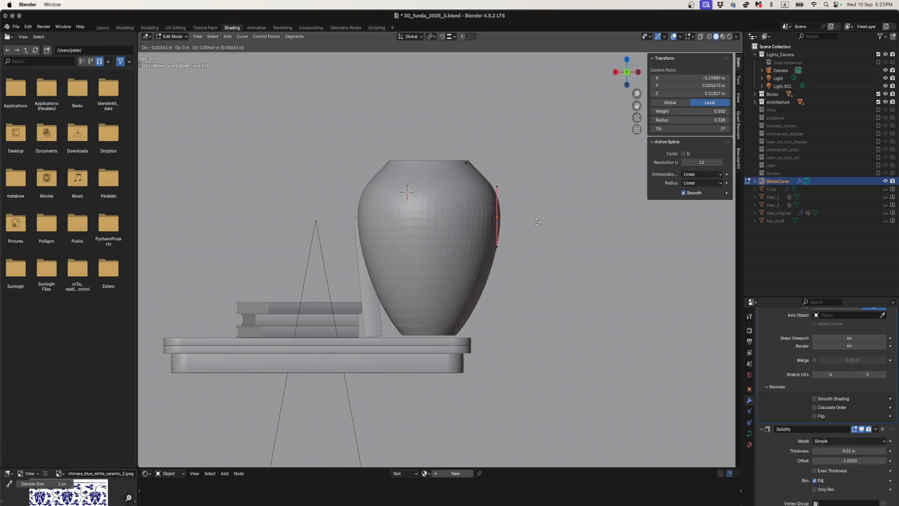
pyautogui.click(538, 222)
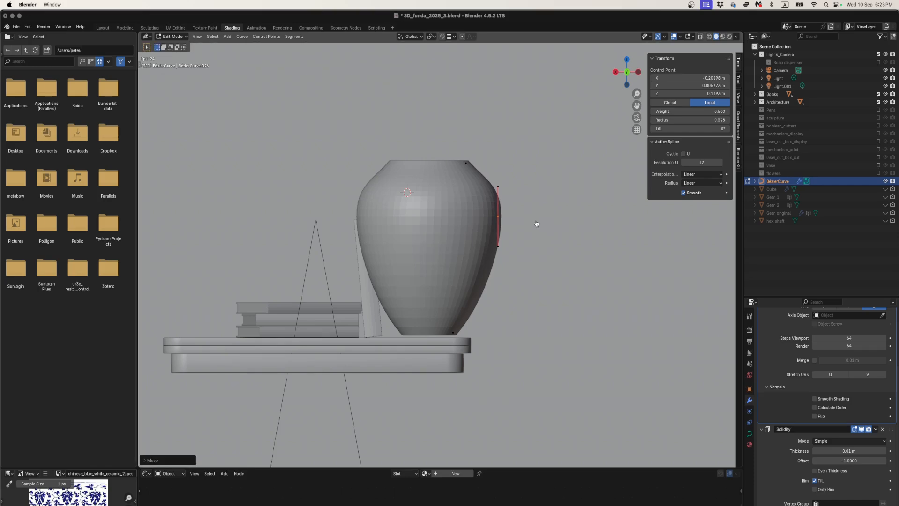
# - Switch to Chrome and search Google Images for "chinese blue and white vase" to compare the vase shapes with the model
pyautogui.press('super+Tab')
pyautogui.press('super+t')
pyautogui.write('chinese ')
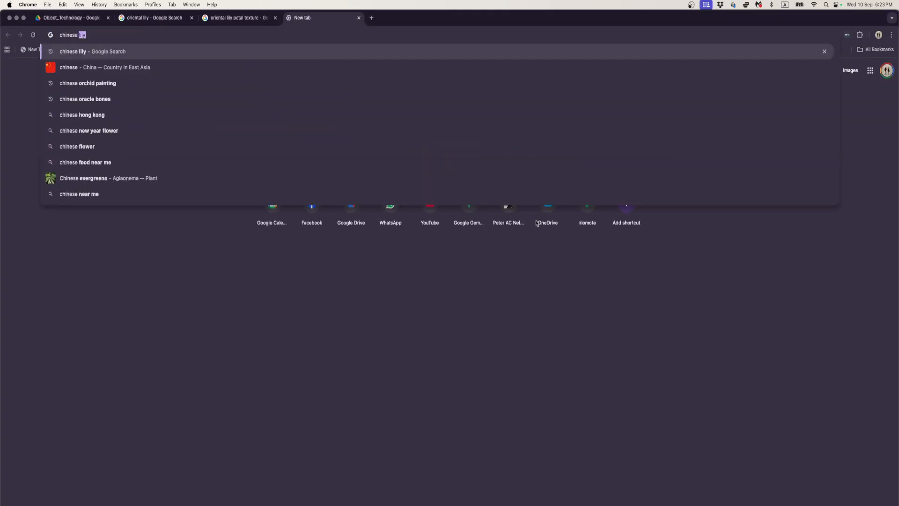
pyautogui.write('blue and white vase')
pyautogui.press('Return')
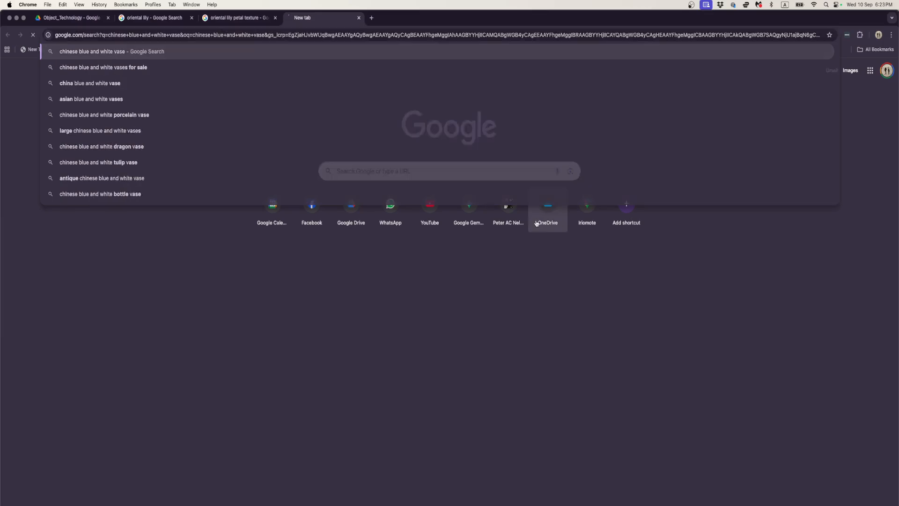
pyautogui.click(108, 92)
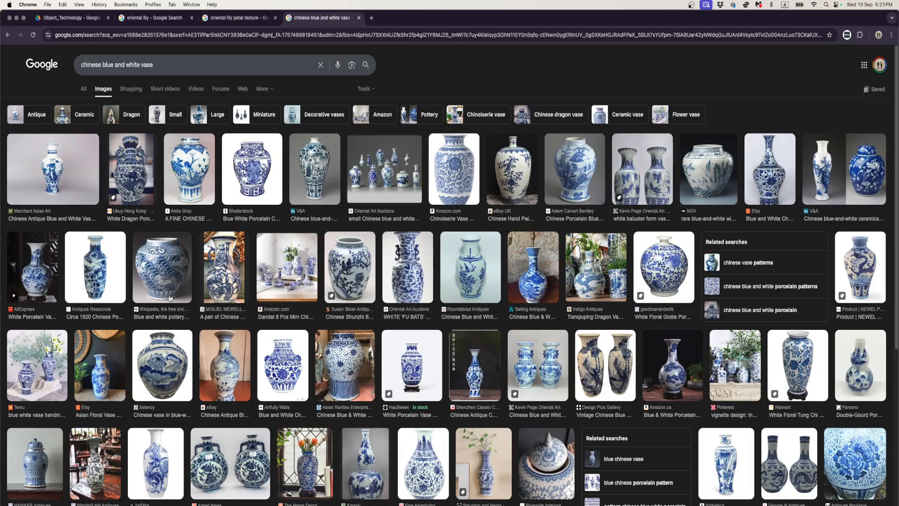
pyautogui.press('super+Tab')
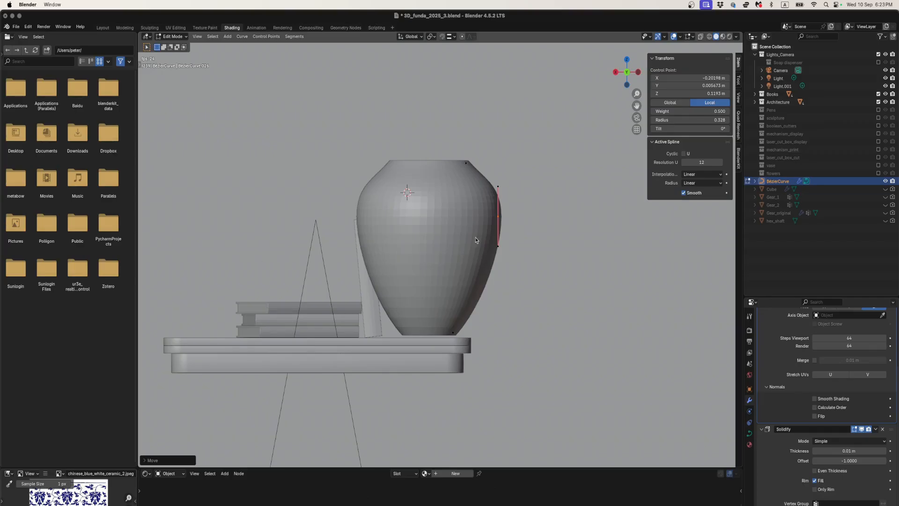
pyautogui.press('super+Tab')
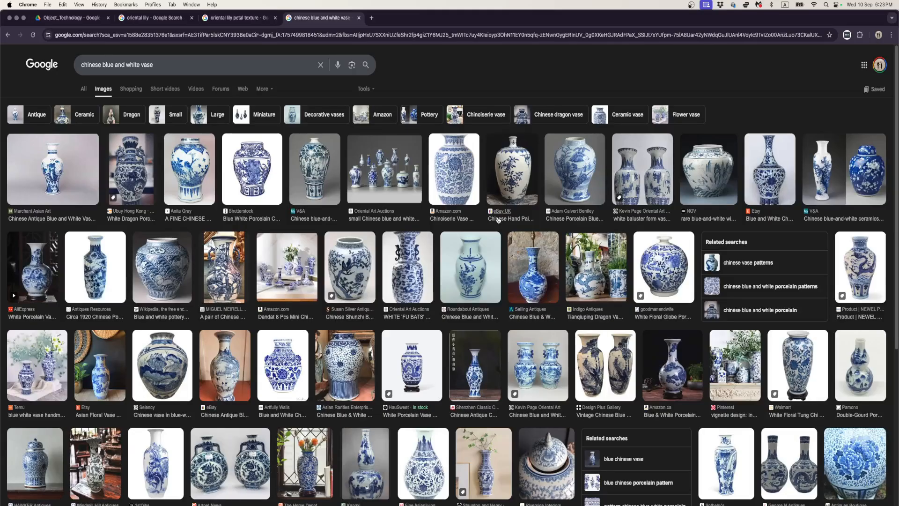
# - Back in Blender, move the middle control point to about X -0.226 m, Z 0.132 m and shorten its handles
pyautogui.press('super+Tab')
pyautogui.press('g')
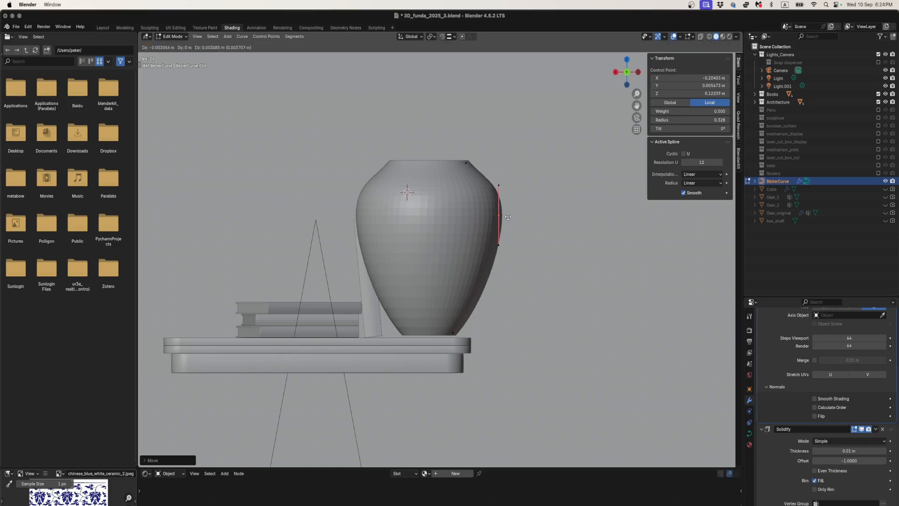
pyautogui.press('s')
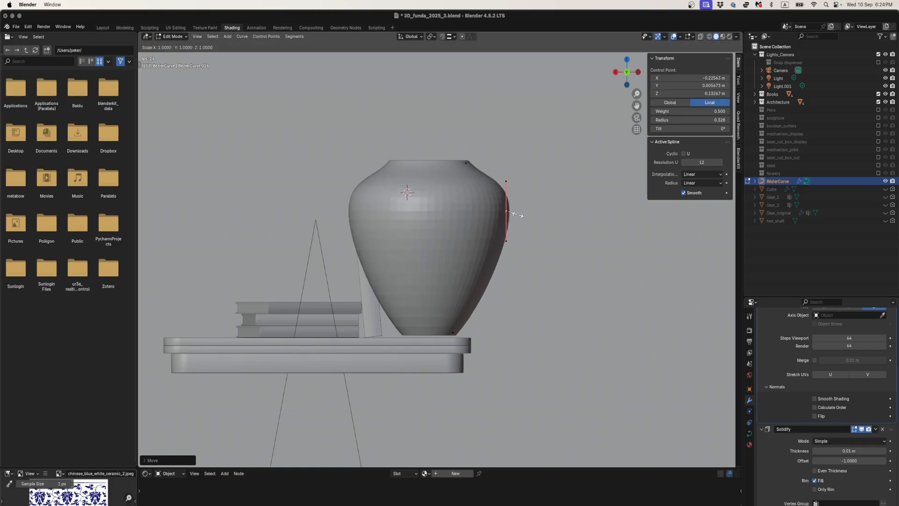
pyautogui.click(511, 220)
# - Scale the bottom control point's handles up about 2.2 times and compare the curve with the vase photos in Chrome
pyautogui.click(452, 332)
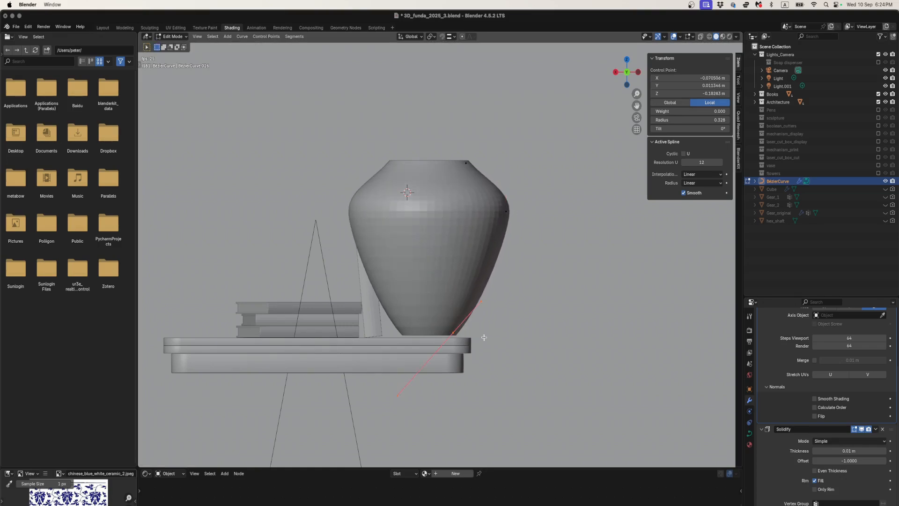
pyautogui.press('s')
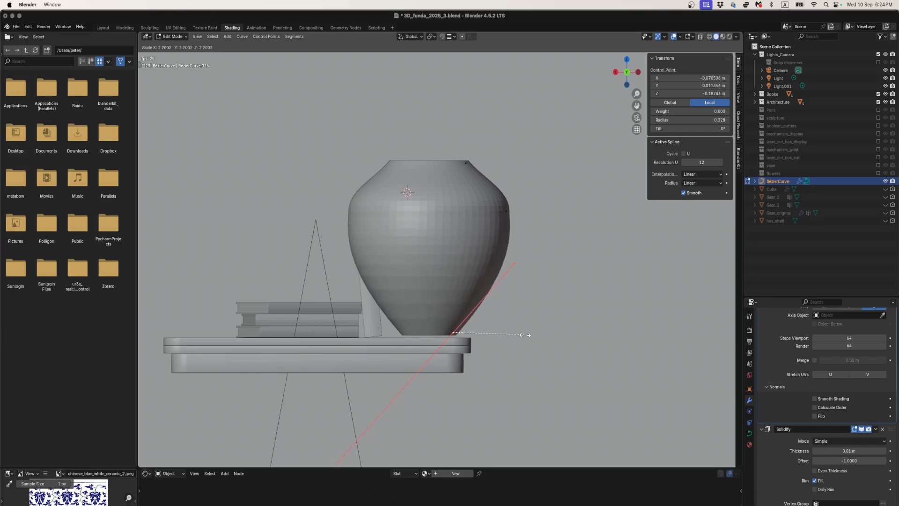
pyautogui.click(524, 335)
pyautogui.press('super+Tab')
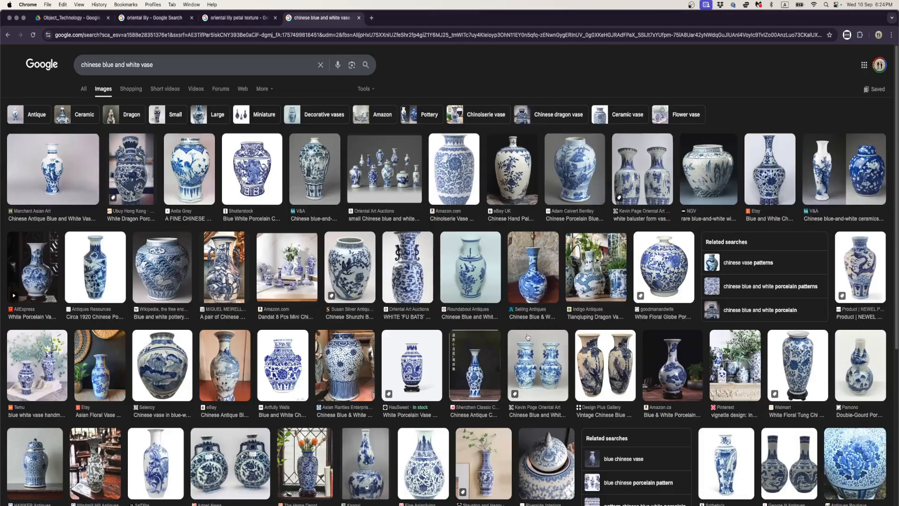
pyautogui.press('super+Tab')
# - Rotate the top control point's handles about 45 degrees to stand upright and lower the point along Z to about 0.252 m
pyautogui.click(468, 165)
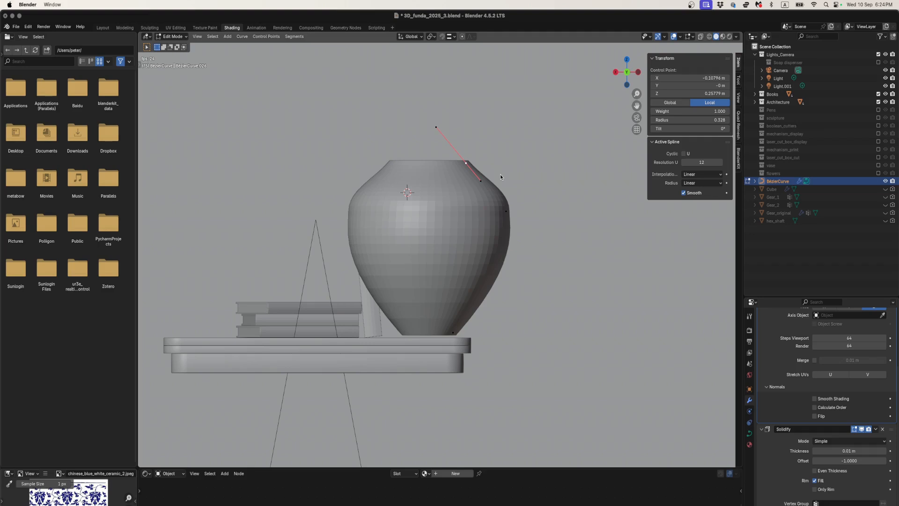
pyautogui.press('r')
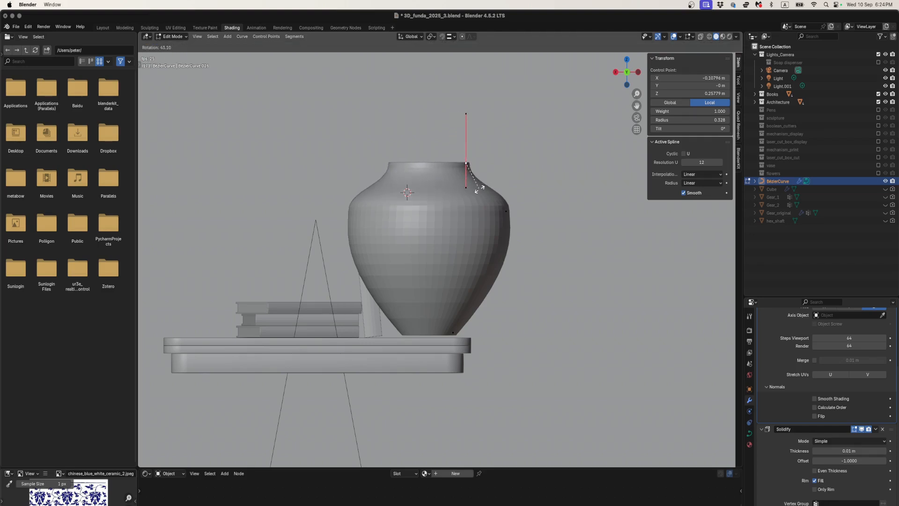
pyautogui.click(479, 188)
pyautogui.press('g')
pyautogui.press('z')
pyautogui.click(479, 190)
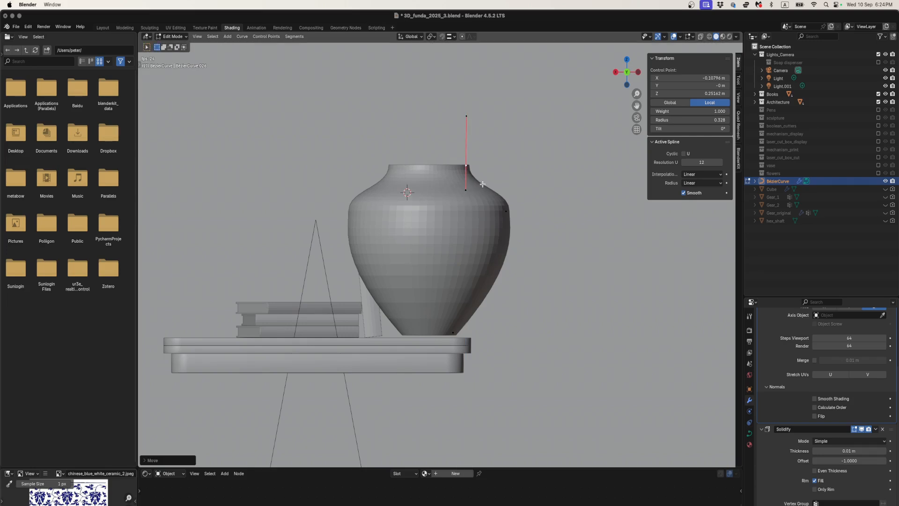
# - Extrude the top control point upward and about 0.034 m outward to form a flared lip, and adjust its height along Z
pyautogui.press('g')
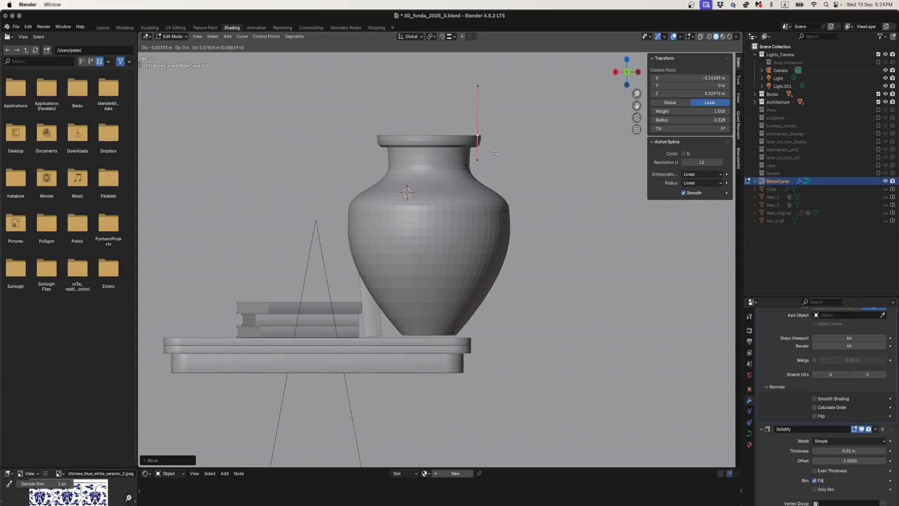
pyautogui.click(494, 153)
pyautogui.press('e')
pyautogui.press('z')
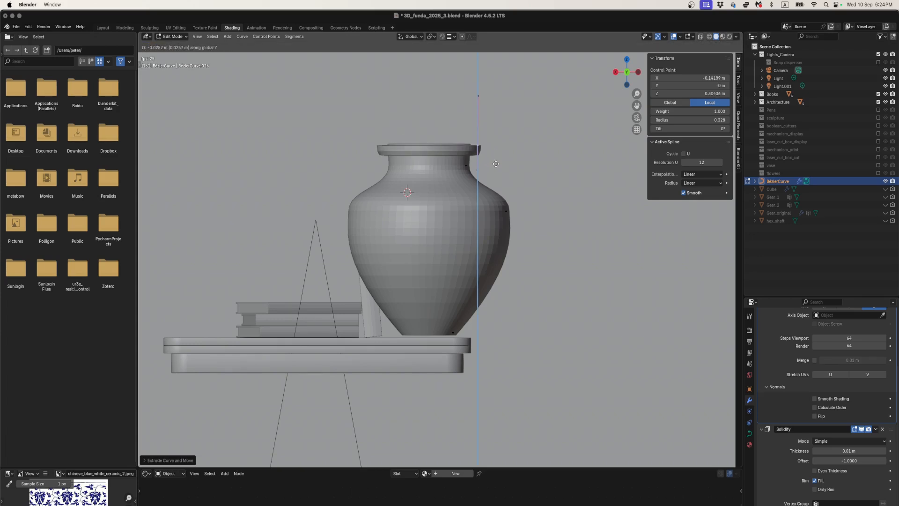
pyautogui.click(495, 157)
# - Compare the vase's lip and overall proportions from several angles with the blue and white vase photos in Chrome
pyautogui.moveTo(496, 158); pyautogui.dragTo(470, 165, button='middle')
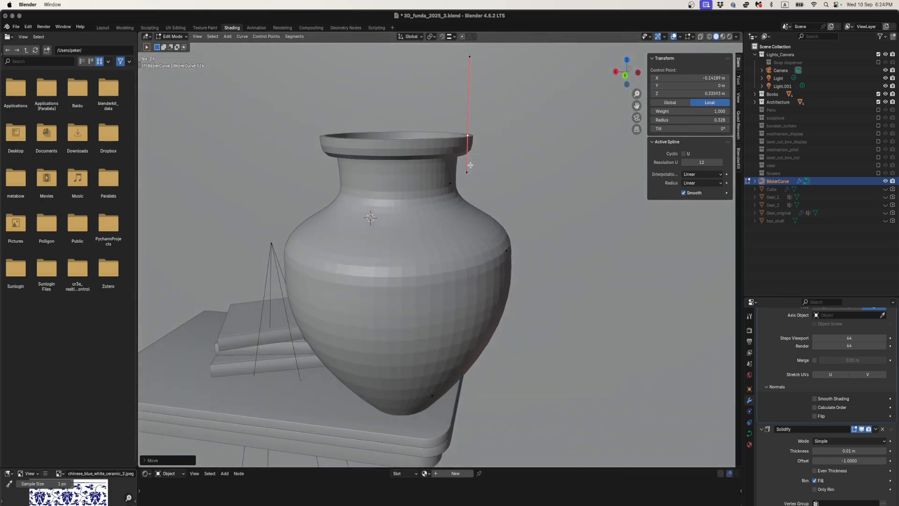
pyautogui.press('super+Tab')
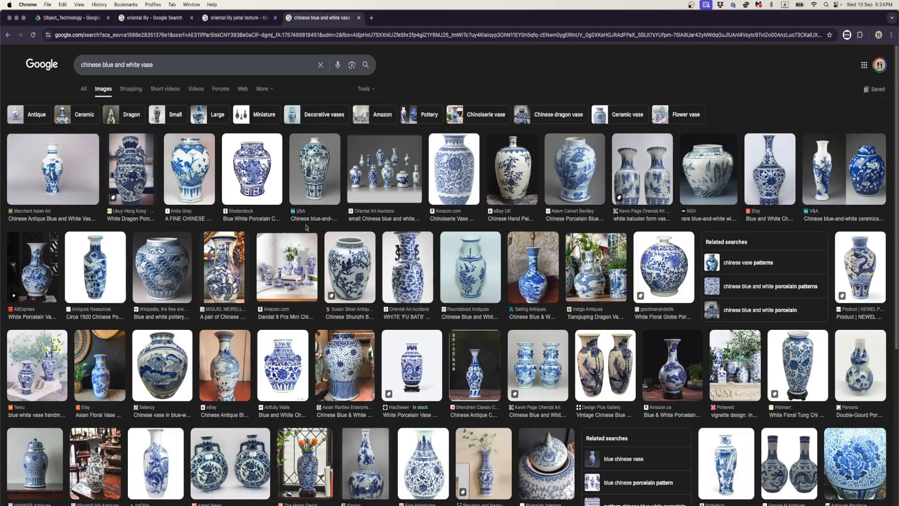
pyautogui.press('super+Tab')
pyautogui.scroll(-3, 391, 245)
pyautogui.moveTo(394, 255); pyautogui.dragTo(412, 231, button='middle')
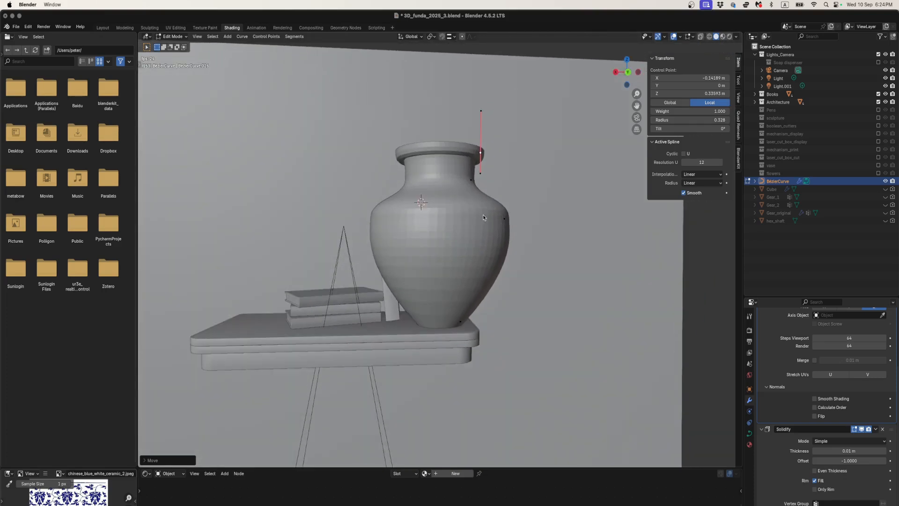
# - From the front view, scale all profile points down and move them along X to a median of about -0.080 m
pyautogui.press('a')
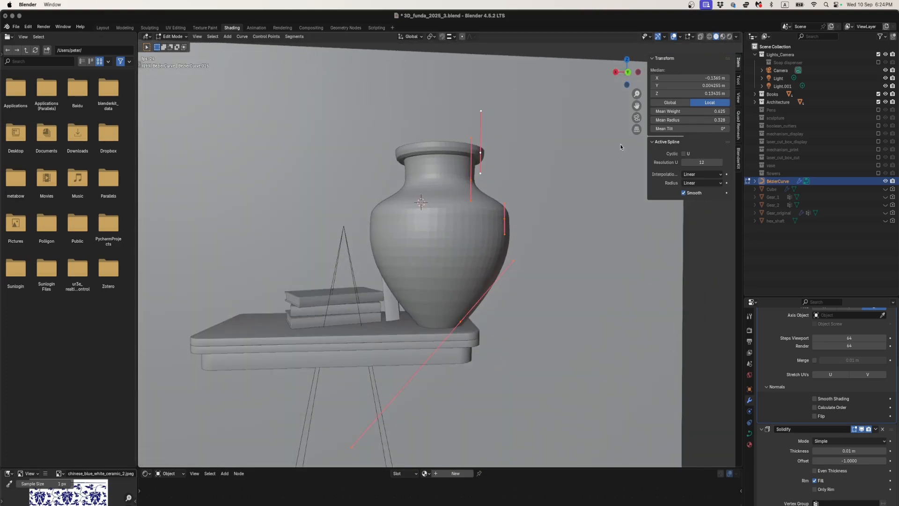
pyautogui.click(627, 72)
pyautogui.press('s')
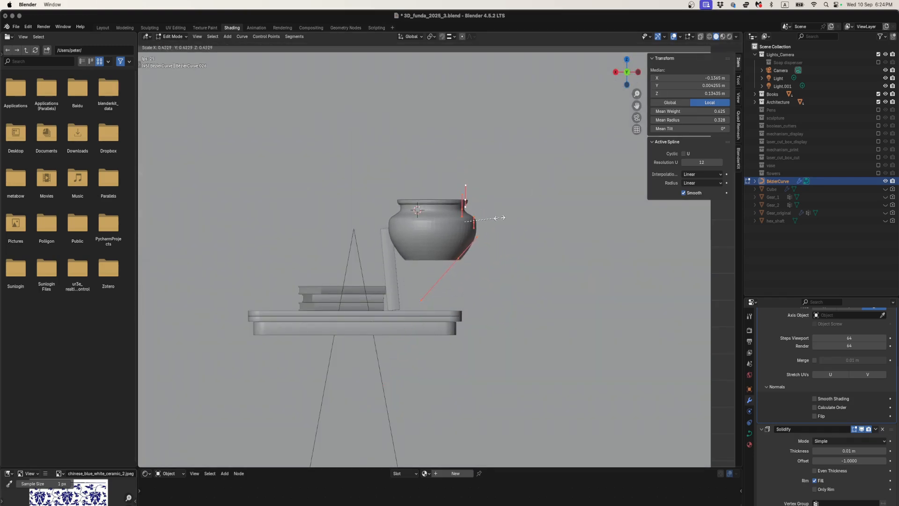
pyautogui.click(510, 218)
pyautogui.press('g')
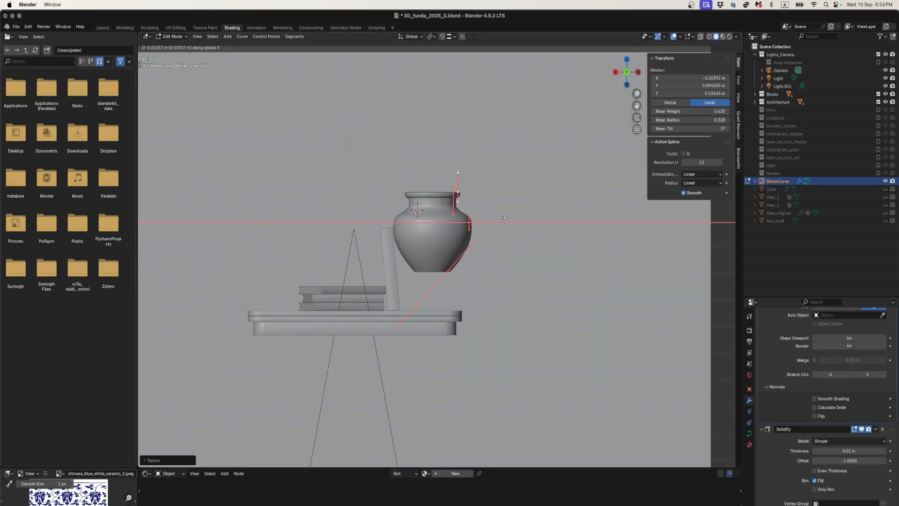
pyautogui.press('x')
pyautogui.click(497, 217)
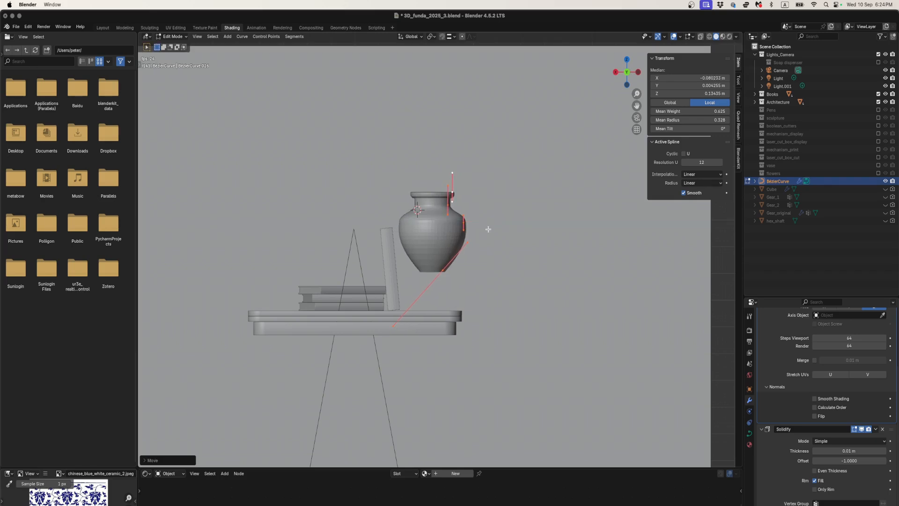
# - Move the vase in Object Mode down onto the shelf beside the books, to about X -0.294 m and Z 0.013 m
pyautogui.press('Tab')
pyautogui.scroll(2, 485, 232)
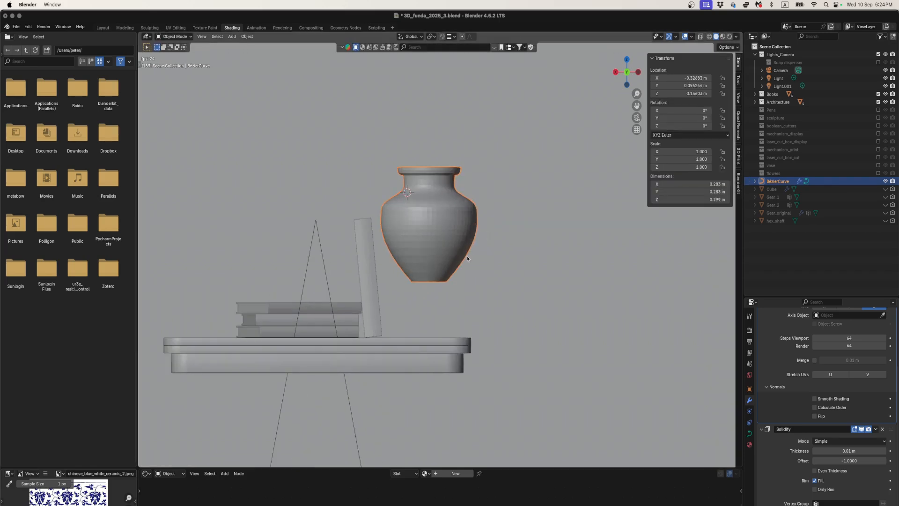
pyautogui.press('g')
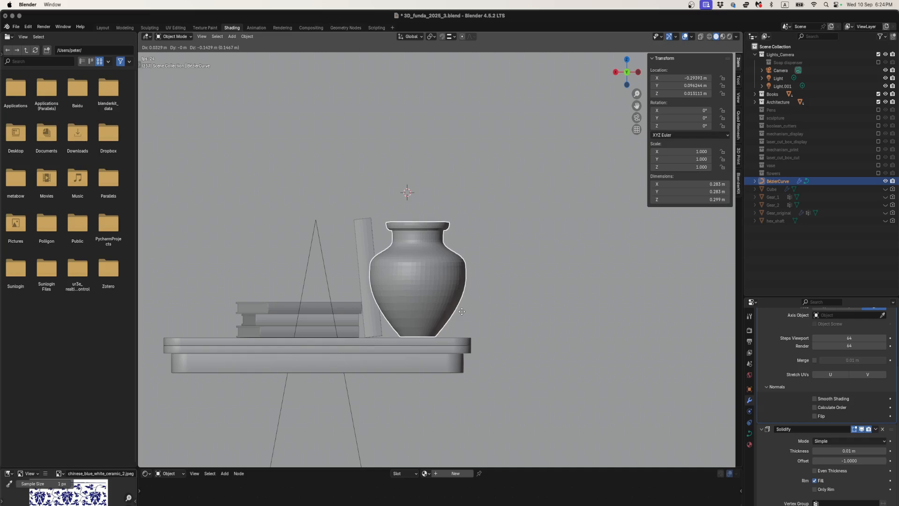
pyautogui.click(460, 299)
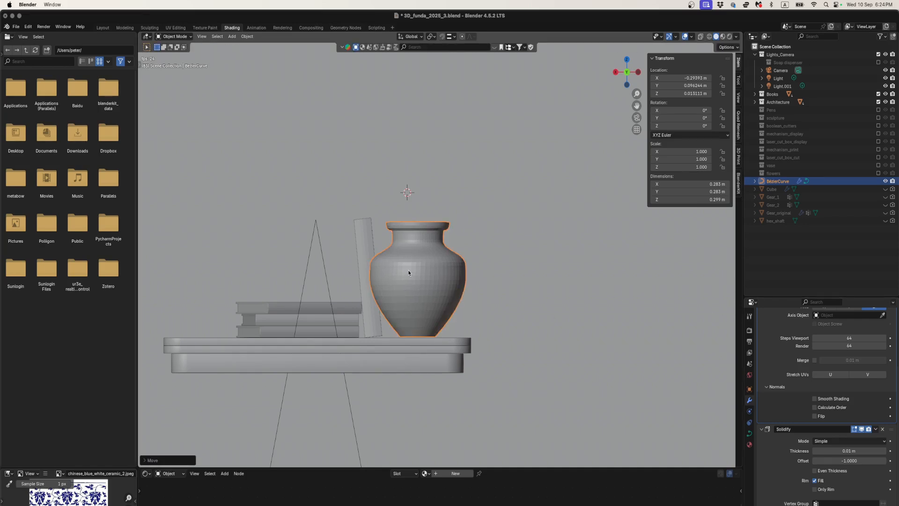
# - Rename the vase's BezierCurve object as vase_1_modifiers
pyautogui.doubleClick(778, 182)
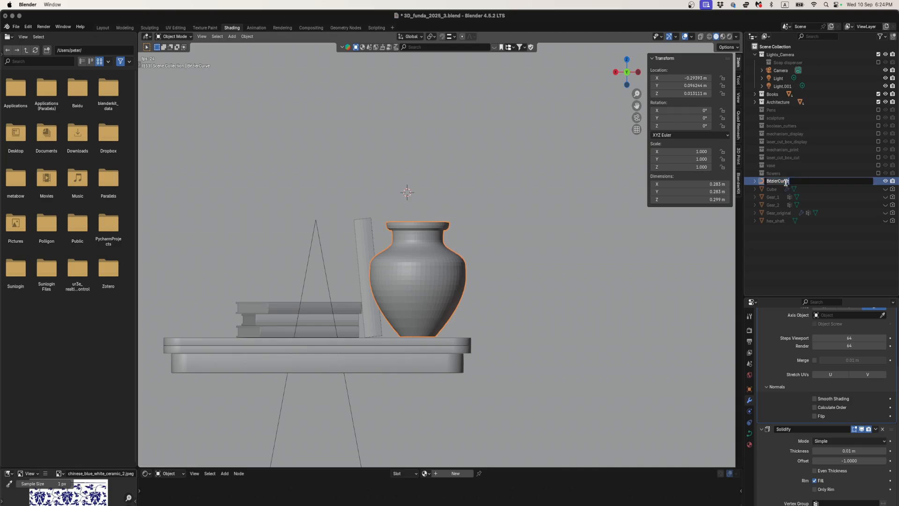
pyautogui.write('vase_1_modifiers')
pyautogui.press('Return')
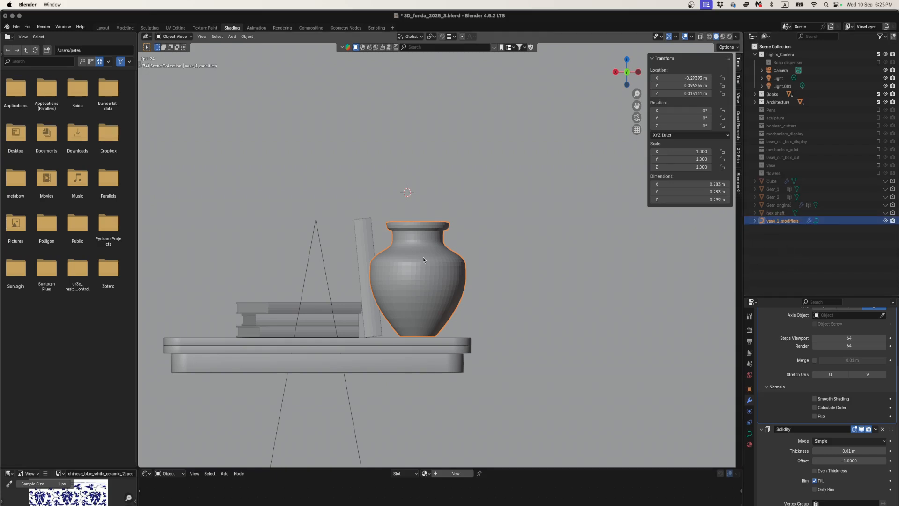
# - Move vase_1_modifiers into a new collection named vase2
pyautogui.press('m')
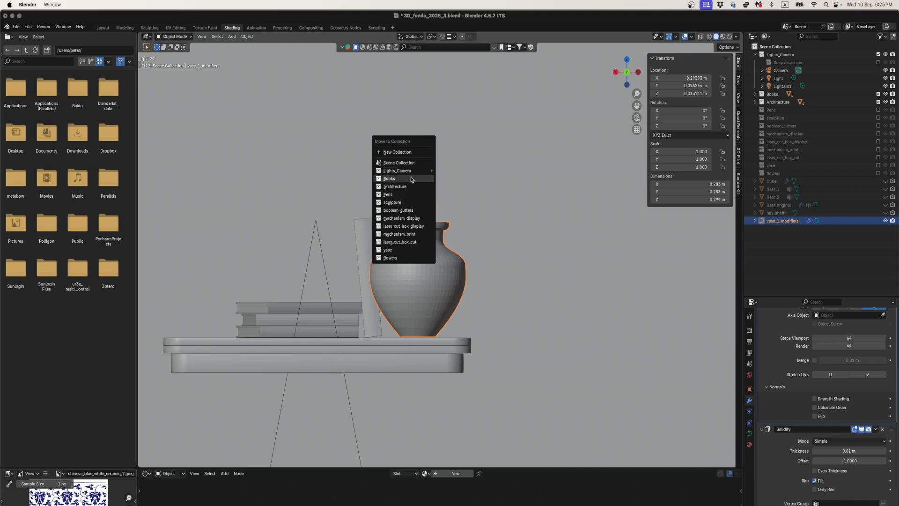
pyautogui.click(403, 152)
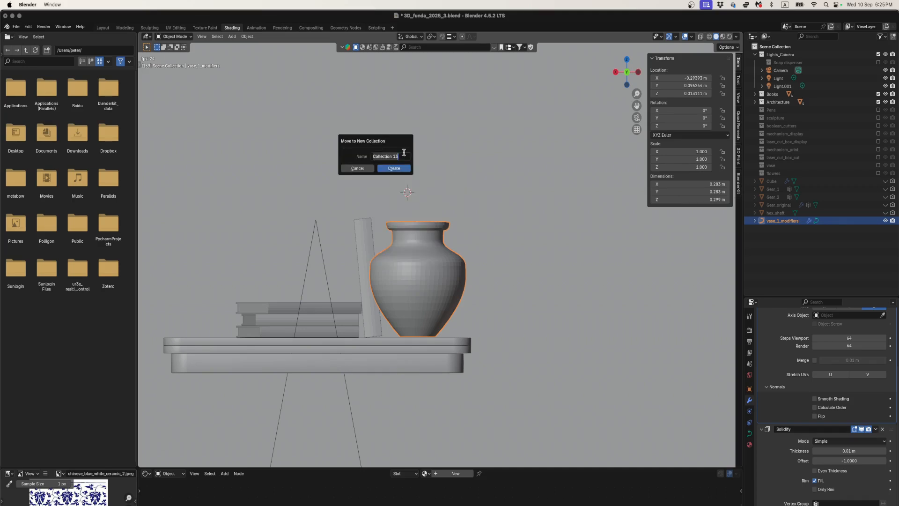
pyautogui.write('vase2')
pyautogui.click(381, 169)
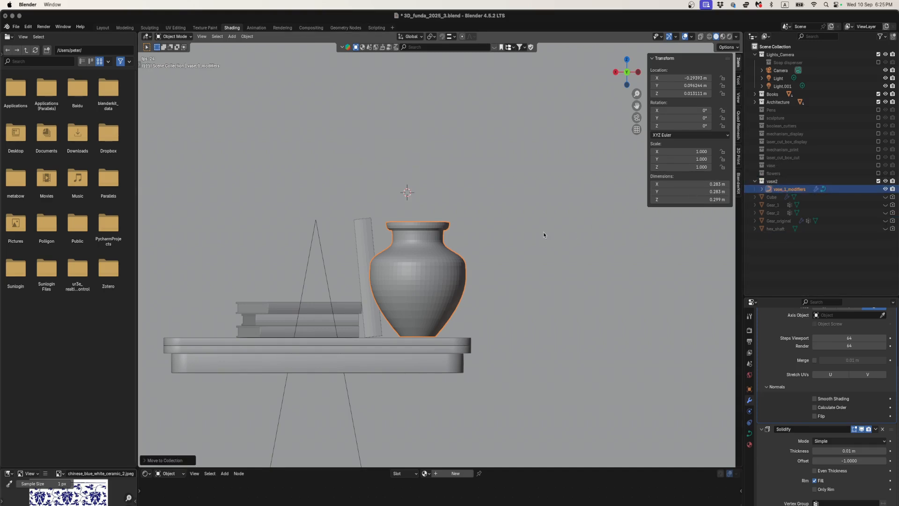
# - Collapse the Screw and Solidify modifier settings of vase_1_modifiers
pyautogui.scroll(5, 775, 328)
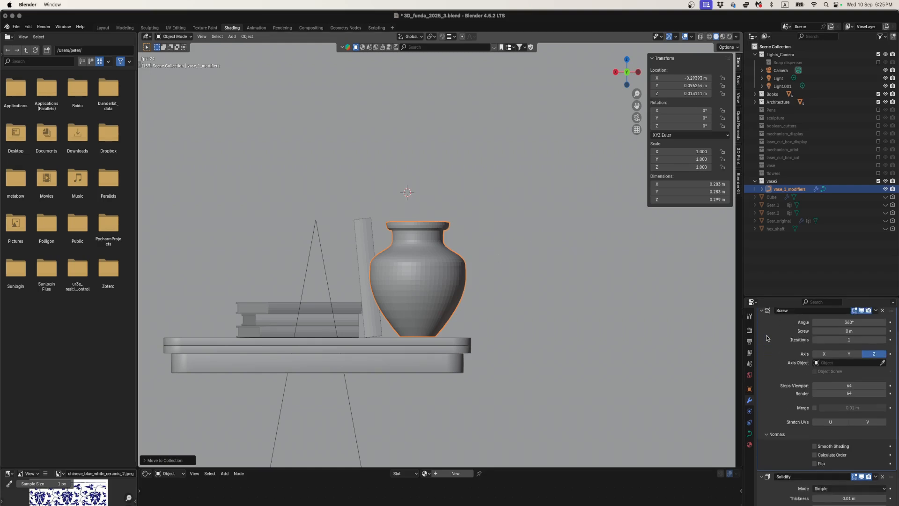
pyautogui.click(762, 342)
pyautogui.click(761, 356)
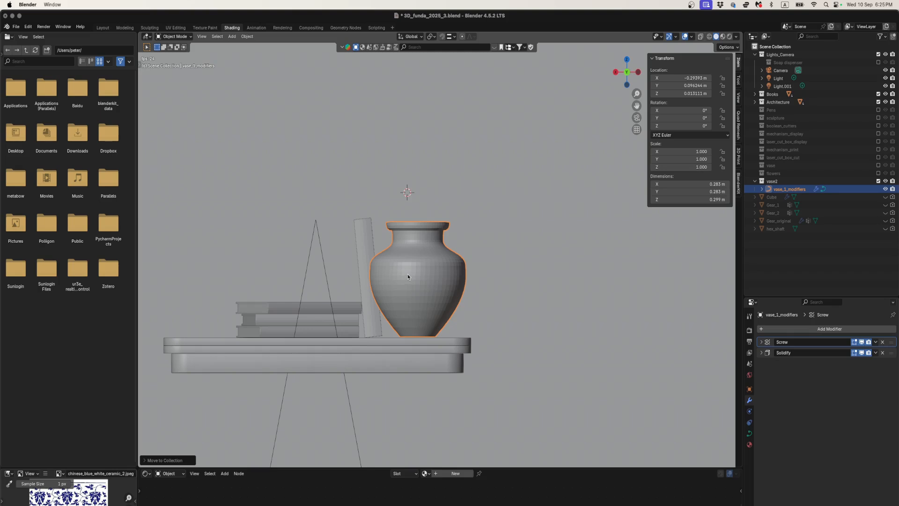
# - Duplicate vase_1_modifiers in place and rename the copy as vase_1_applied
pyautogui.hotkey('shift', 'd')
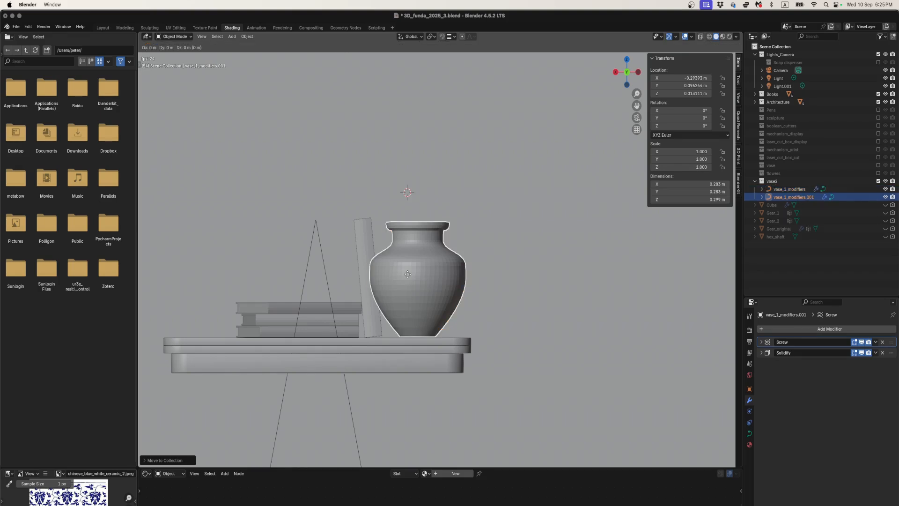
pyautogui.press('Escape')
pyautogui.doubleClick(788, 197)
pyautogui.click(794, 197)
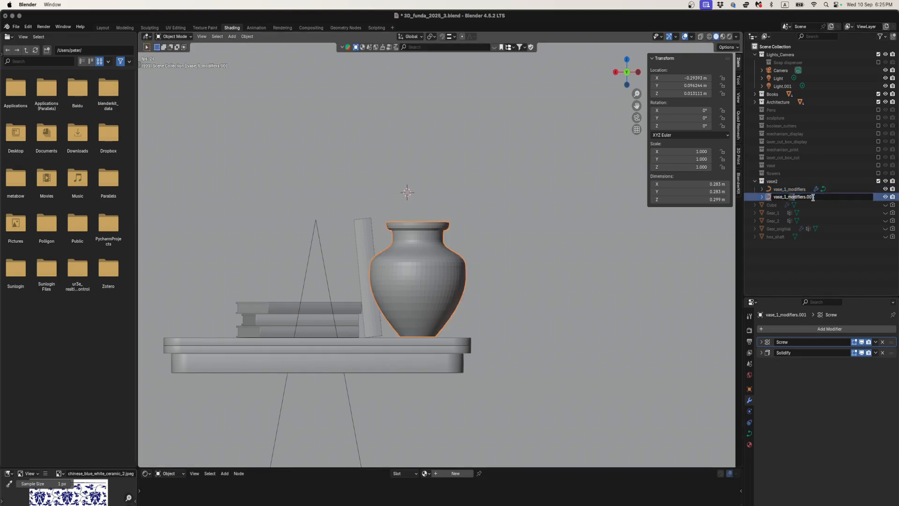
pyautogui.hotkey('shift', 'End')
pyautogui.write('ap')
pyautogui.press('Return')
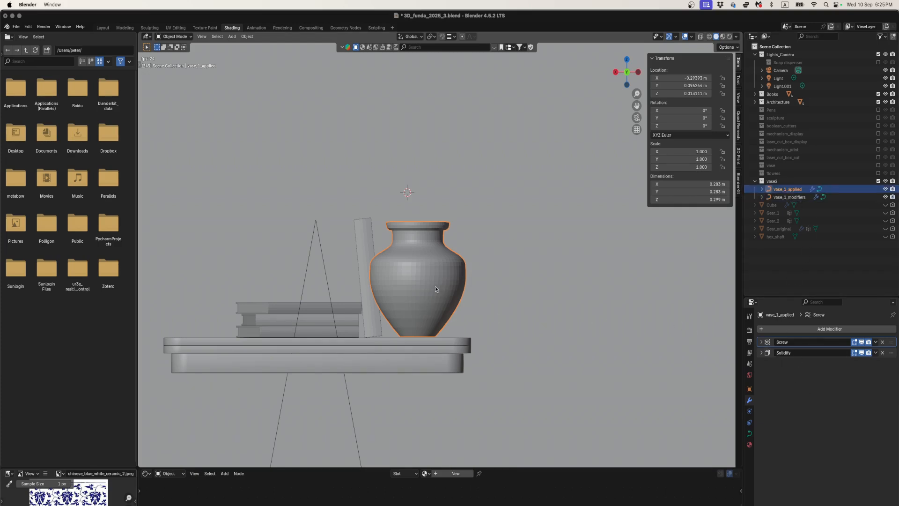
# - Check the curve points of vase_1_applied in Edit Mode and try to apply its Screw modifier in Object Mode
pyautogui.scroll(4, 437, 292)
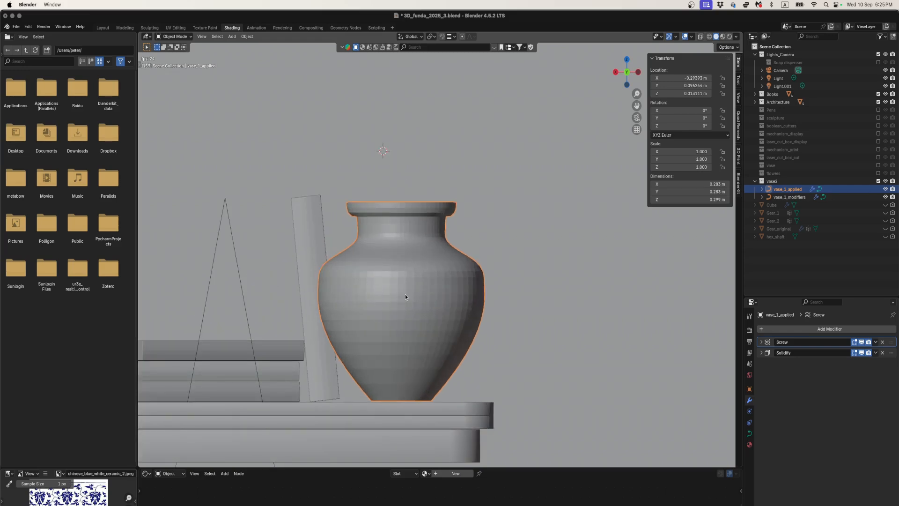
pyautogui.press('Tab')
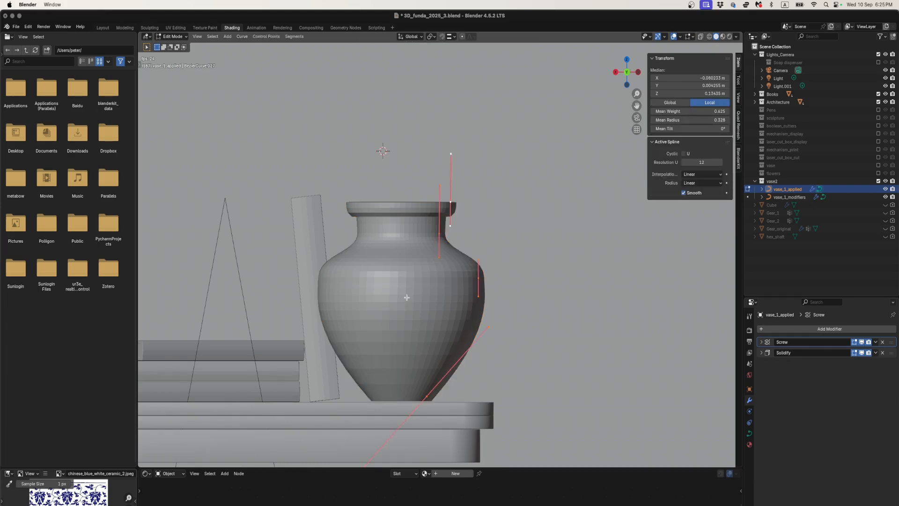
pyautogui.press('Tab')
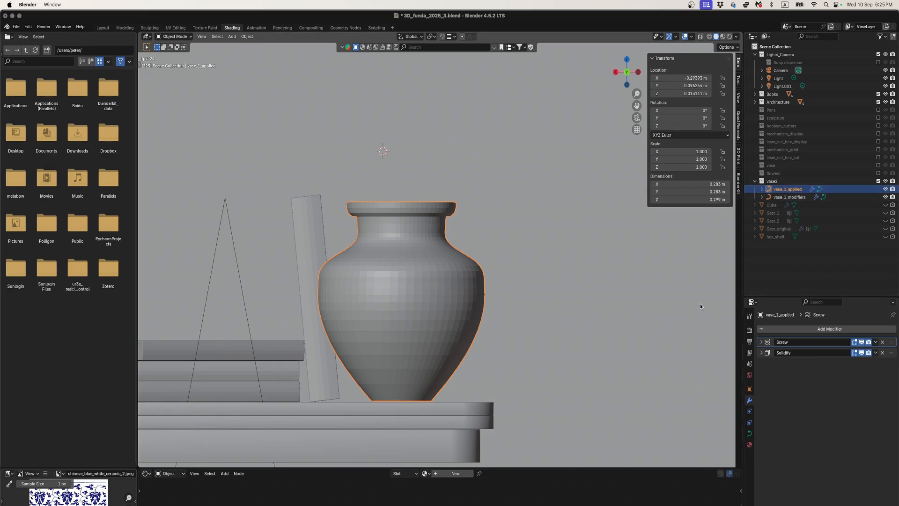
pyautogui.click(875, 342)
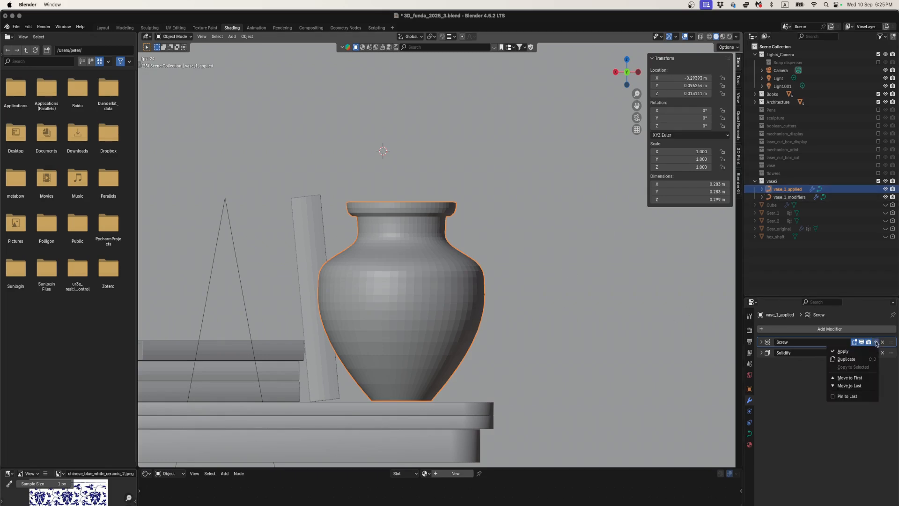
pyautogui.click(842, 351)
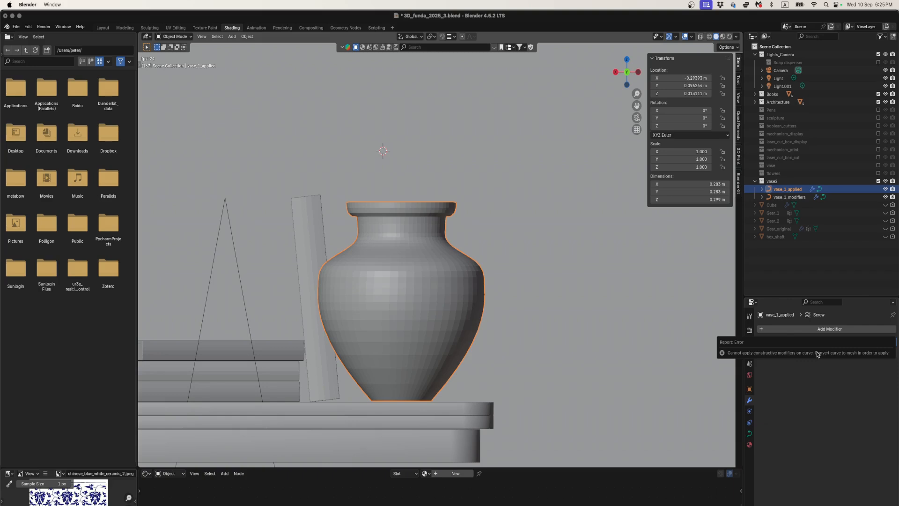
# - Convert vase_1_applied from a curve to a mesh
pyautogui.rightClick(418, 284)
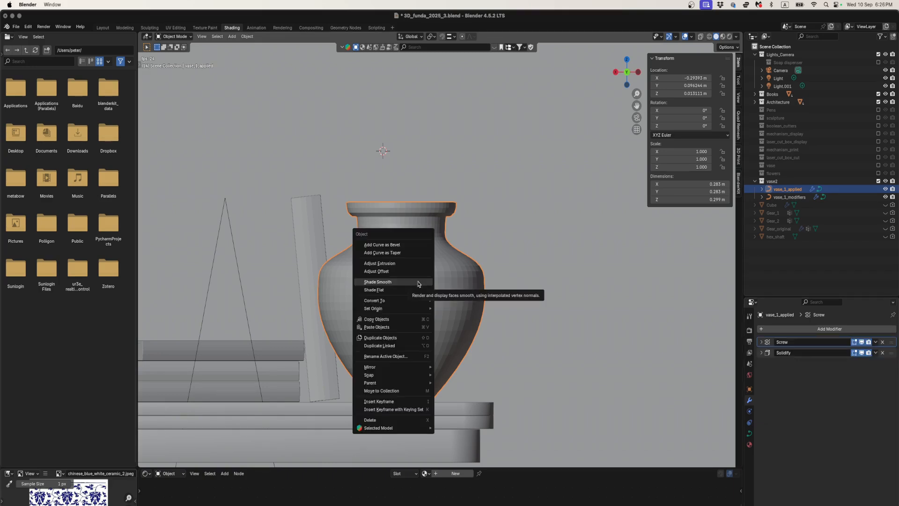
pyautogui.moveTo(398, 301)
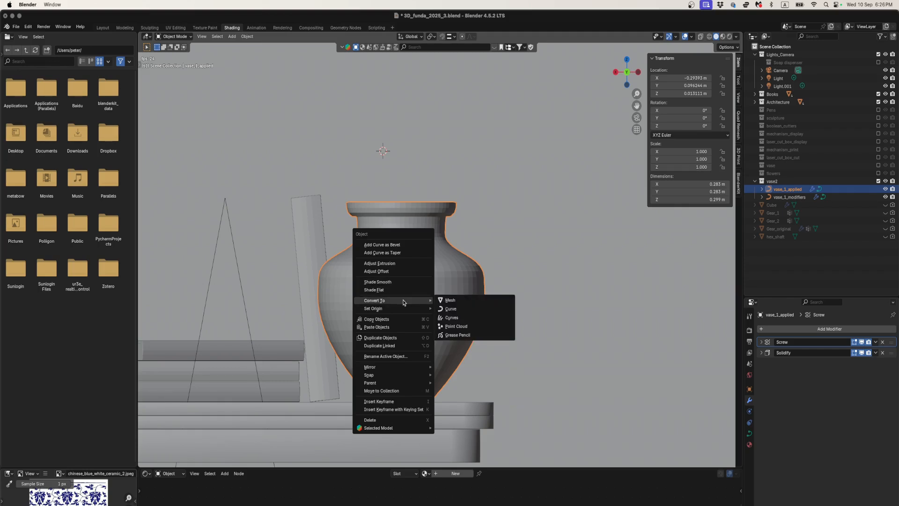
pyautogui.click(463, 303)
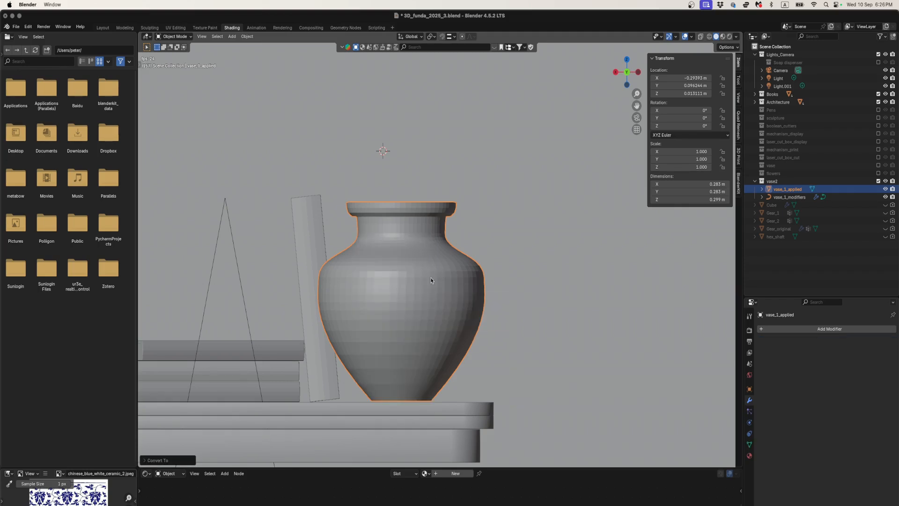
# - Examine the converted mesh by box-selecting patches of faces on the vase body, and view the vase from above in Object Mode
pyautogui.press('Tab')
pyautogui.moveTo(382, 271); pyautogui.dragTo(421, 312)
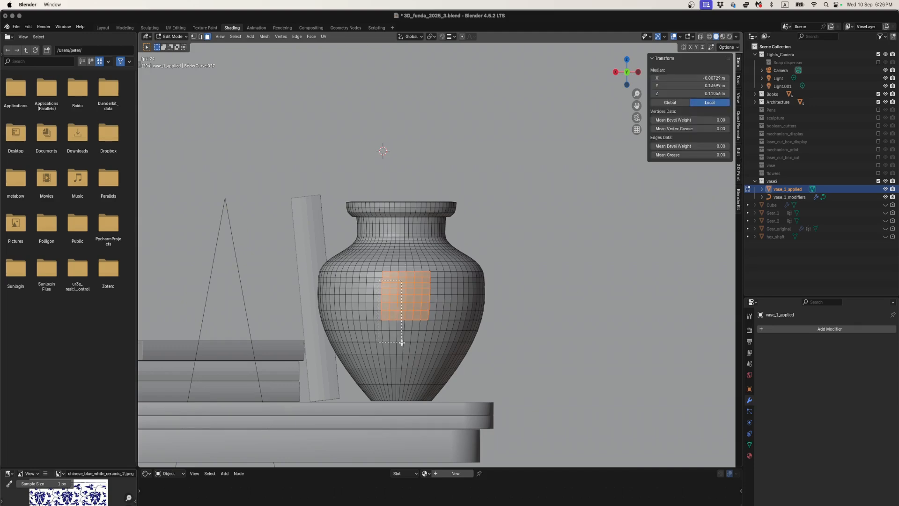
pyautogui.moveTo(402, 342); pyautogui.dragTo(404, 351)
pyautogui.moveTo(354, 297); pyautogui.dragTo(390, 342)
pyautogui.press('Tab')
pyautogui.moveTo(399, 299); pyautogui.dragTo(435, 324, button='middle')
pyautogui.scroll(-5, 390, 313)
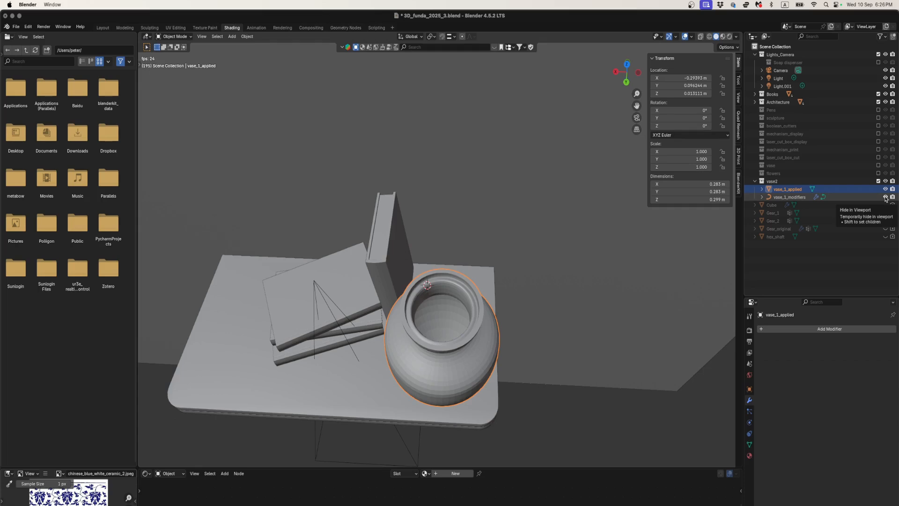
# - Hide vase_1_modifiers in the viewport and inspect the open base of vase_1_applied in local view
pyautogui.click(885, 197)
pyautogui.moveTo(517, 330); pyautogui.dragTo(437, 158, button='middle')
pyautogui.press('/')
pyautogui.keyDown('shift'); pyautogui.moveTo(441, 107); pyautogui.dragTo(437, 174, button='middle'); pyautogui.keyUp('shift')
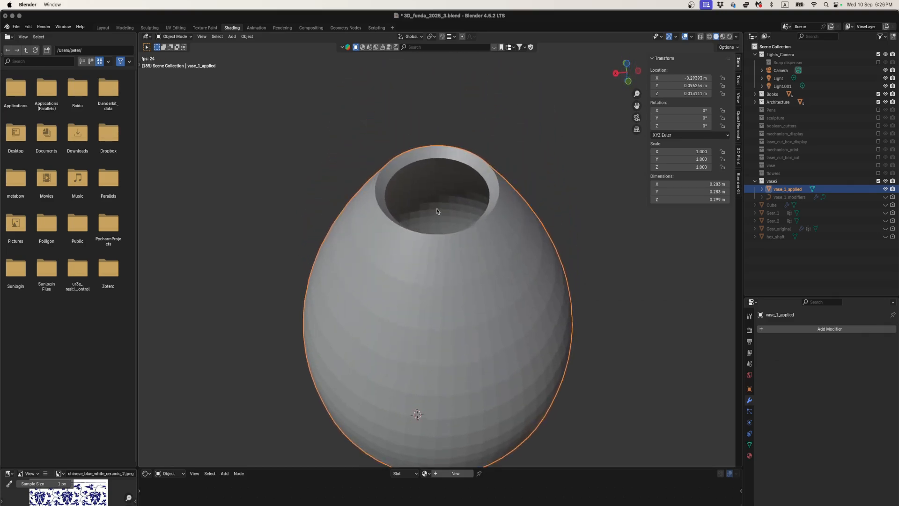
pyautogui.moveTo(437, 211)
pyautogui.mouseDown(button='middle')
pyautogui.moveTo(439, 174)
pyautogui.moveTo(446, 304)
pyautogui.moveTo(450, 287)
pyautogui.moveTo(457, 302)
pyautogui.moveTo(461, 150)
pyautogui.moveTo(457, 197)
pyautogui.moveTo(453, 187)
pyautogui.moveTo(443, 198)
pyautogui.moveTo(452, 212)
pyautogui.mouseUp(button='middle')
pyautogui.press('/')
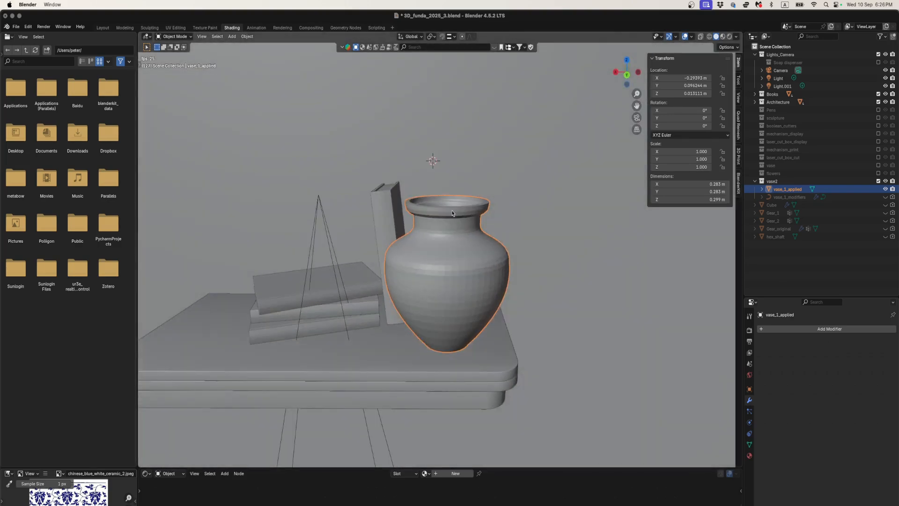
# - Isolate vase_1_applied, select the full ring of faces around its bottom opening in Edit Mode, and delete those faces
pyautogui.press('/')
pyautogui.moveTo(456, 253); pyautogui.dragTo(439, 186, button='middle')
pyautogui.press('Tab')
pyautogui.moveTo(408, 128); pyautogui.dragTo(412, 144, button='middle')
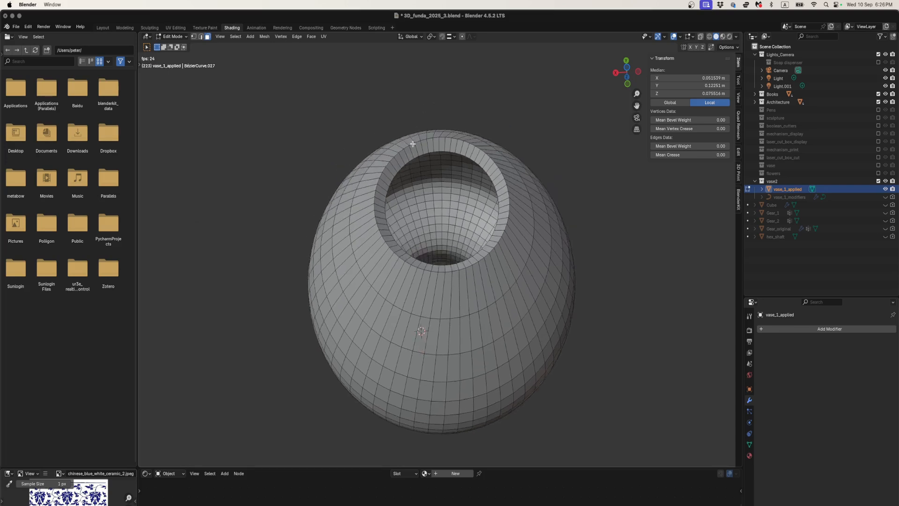
pyautogui.click(413, 149)
pyautogui.keyDown('shift'); pyautogui.click(420, 148); pyautogui.keyUp('shift')
pyautogui.keyDown('shift'); pyautogui.click(426, 147); pyautogui.keyUp('shift')
pyautogui.keyDown('shift'); pyautogui.click(429, 146); pyautogui.keyUp('shift')
pyautogui.keyDown('shift'); pyautogui.click(436, 146); pyautogui.keyUp('shift')
pyautogui.keyDown('ctrl'); pyautogui.click(454, 266); pyautogui.keyUp('ctrl')
pyautogui.keyDown('ctrl'); pyautogui.click(408, 153); pyautogui.keyUp('ctrl')
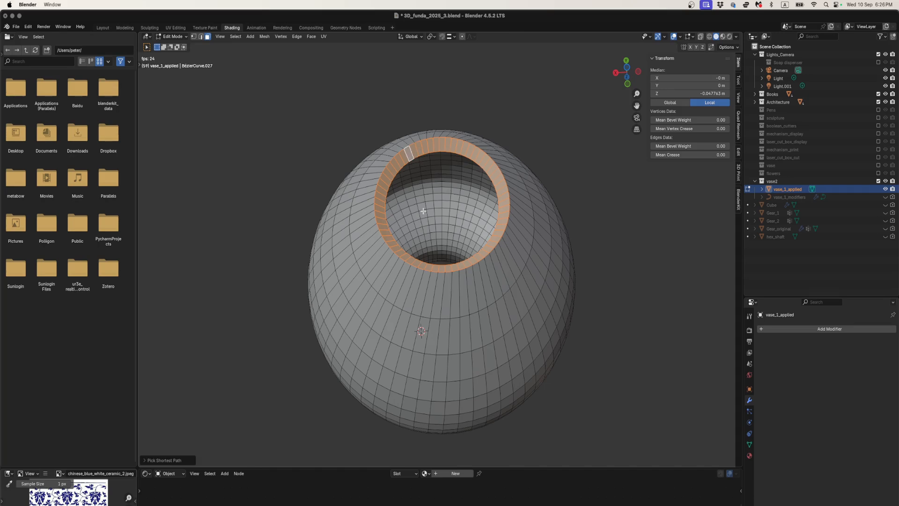
pyautogui.press('x')
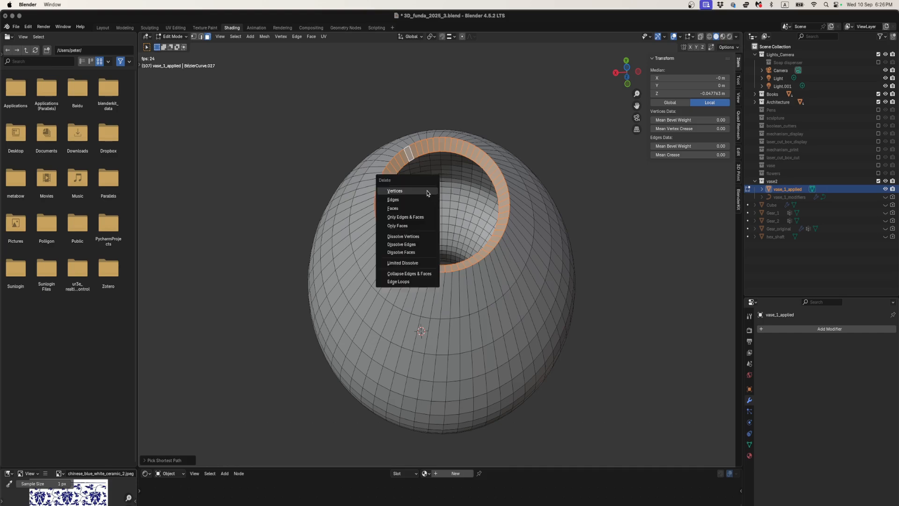
pyautogui.click(413, 210)
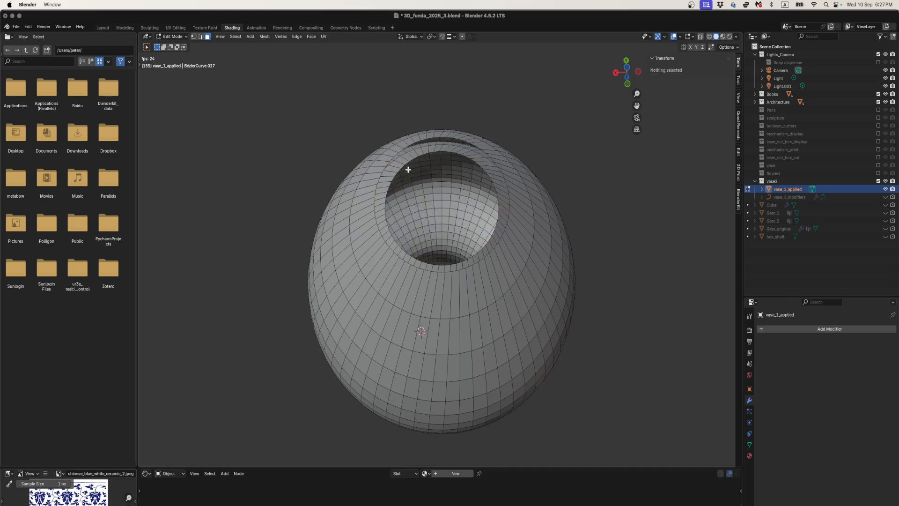
# - Select the inner wall's edge loop at the bottom opening in edge select mode and fill it with a face
pyautogui.press('2')
pyautogui.keyDown('alt'); pyautogui.click(402, 167); pyautogui.keyUp('alt')
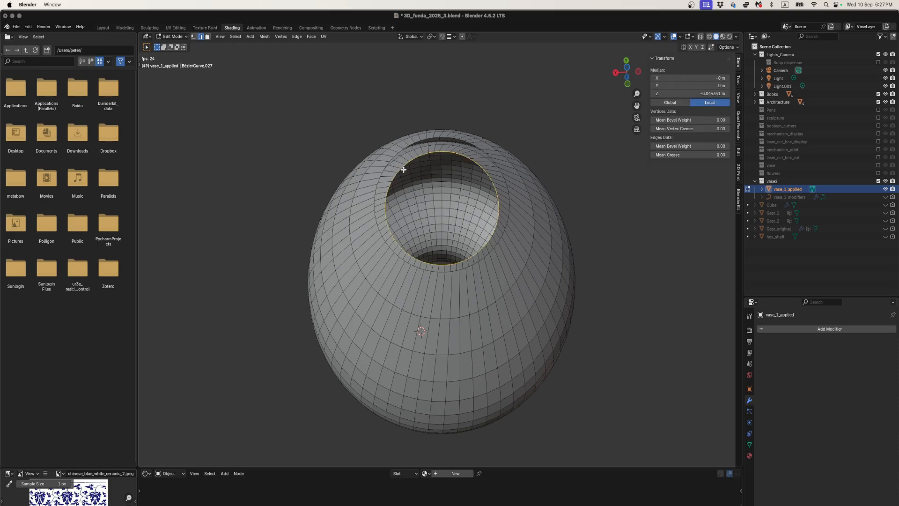
pyautogui.moveTo(412, 181)
pyautogui.mouseDown(button='middle')
pyautogui.moveTo(414, 172)
pyautogui.moveTo(411, 183)
pyautogui.mouseUp(button='middle')
pyautogui.press('f')
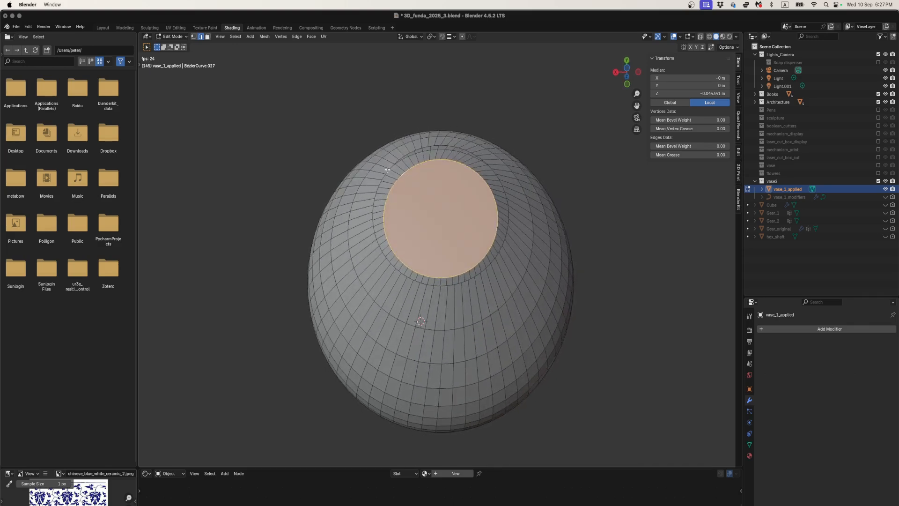
# - Select the outer wall's bottom edge loop and fill it with a face to close the vase's base
pyautogui.click(388, 171)
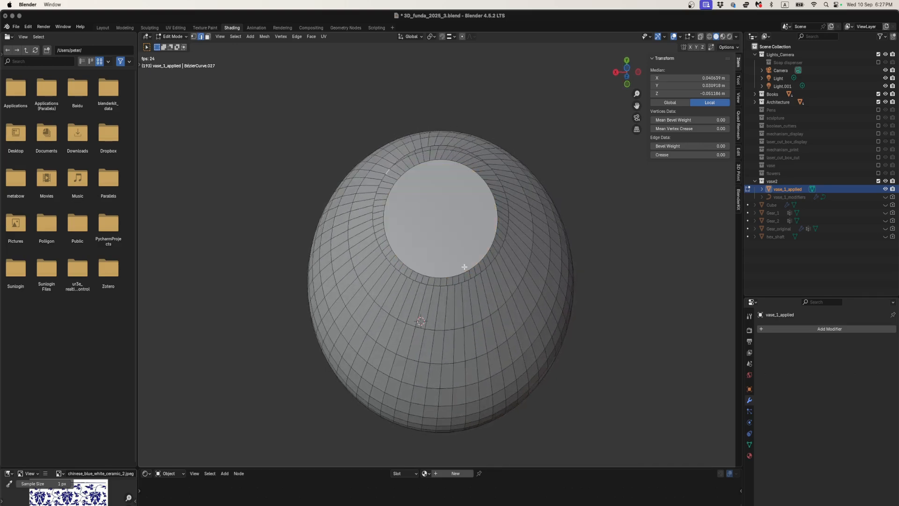
pyautogui.keyDown('alt'); pyautogui.click(430, 285); pyautogui.keyUp('alt')
pyautogui.press('f')
pyautogui.moveTo(432, 253); pyautogui.dragTo(480, 301, button='middle')
# - Return to Object Mode, bring the vase back into the full scene view, and enlarge the node editor area
pyautogui.press('Tab')
pyautogui.moveTo(465, 244); pyautogui.dragTo(448, 293, button='middle')
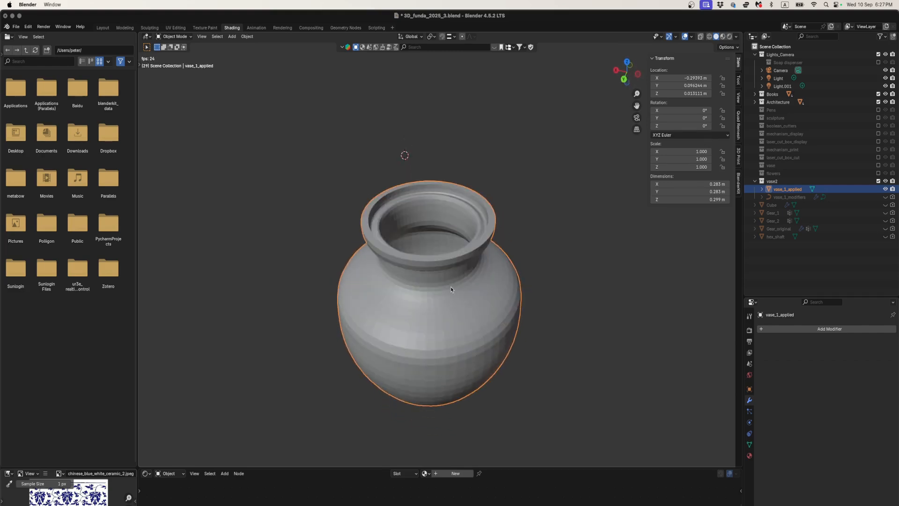
pyautogui.press('/')
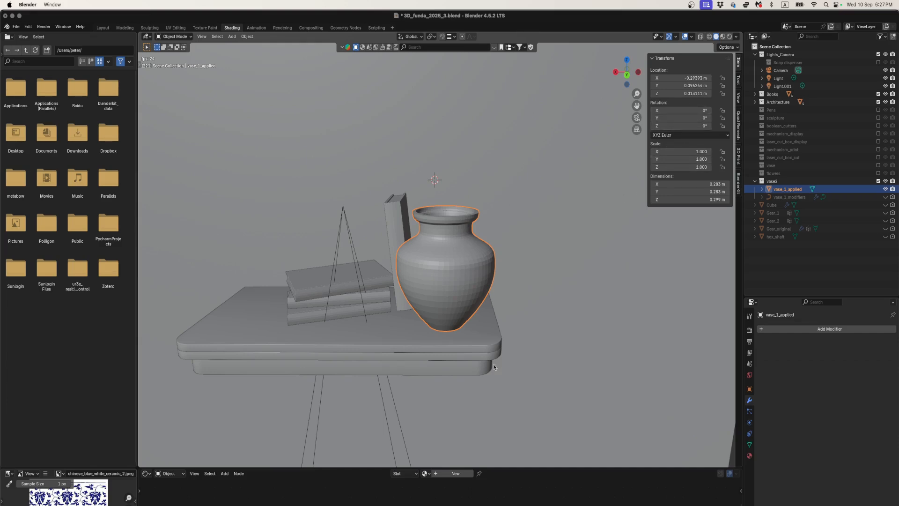
pyautogui.moveTo(542, 466); pyautogui.dragTo(533, 403)
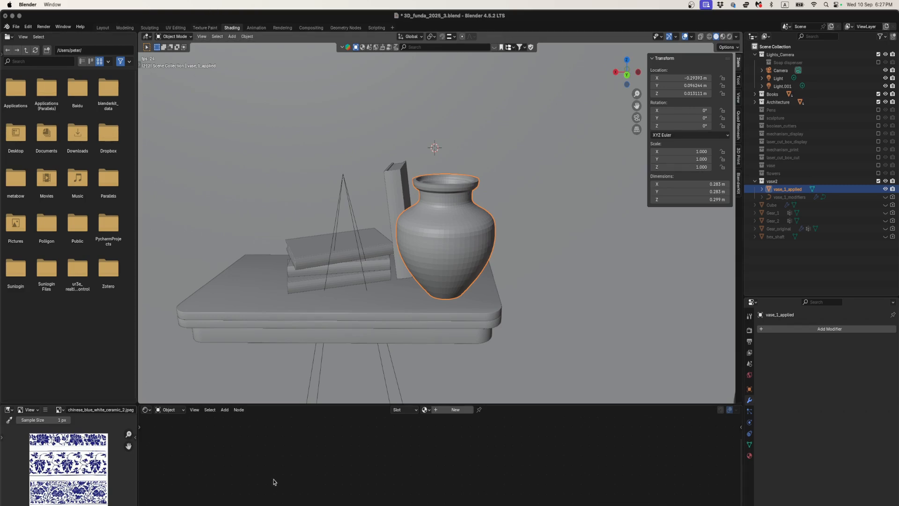
# - Set the node area to the Shader Editor, create a new material on vase_1_applied, and name it vase2
pyautogui.click(146, 409)
pyautogui.click(146, 412)
pyautogui.click(146, 411)
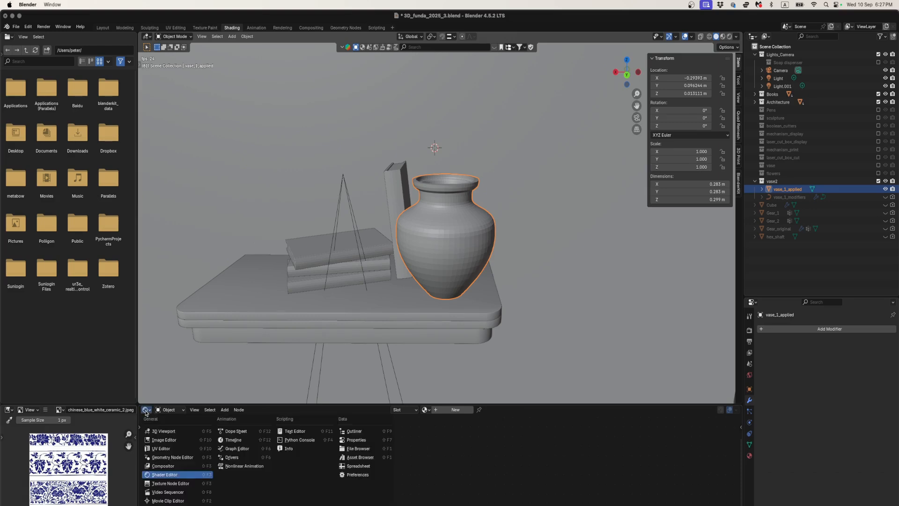
pyautogui.click(163, 475)
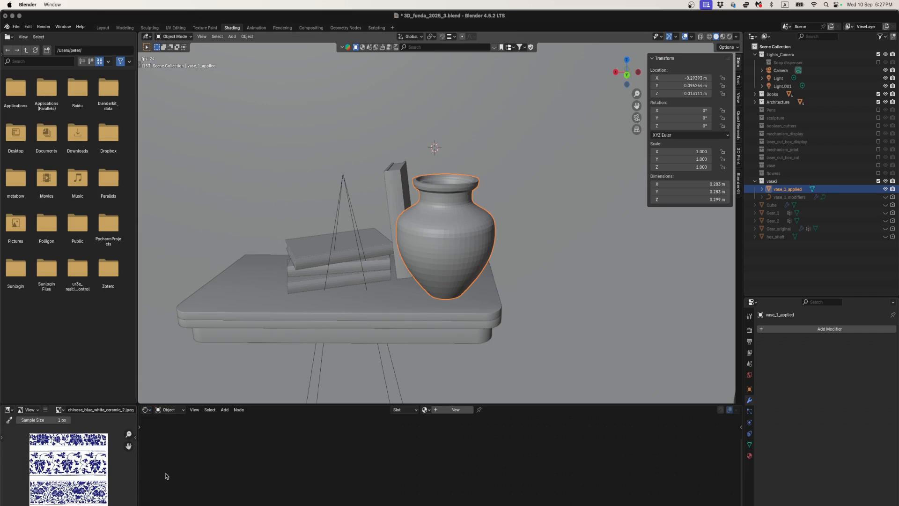
pyautogui.click(451, 411)
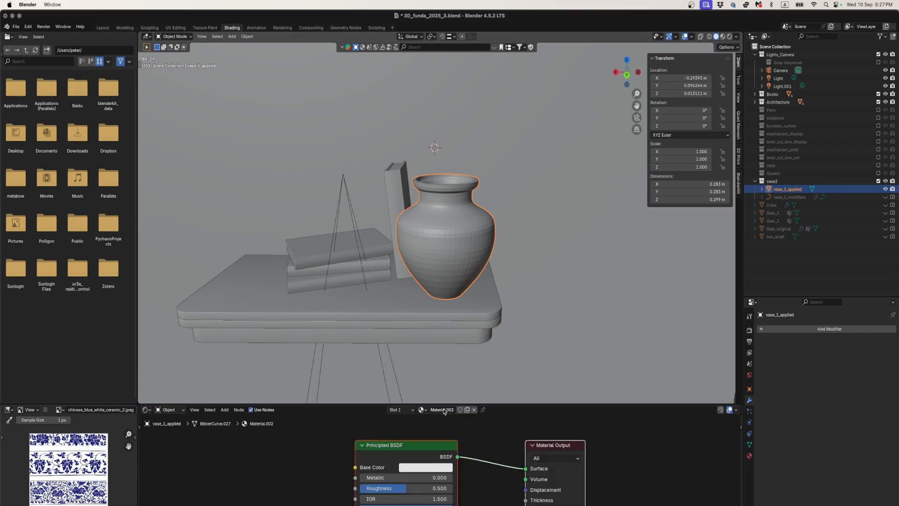
pyautogui.click(444, 410)
pyautogui.write('vase2')
pyautogui.press('Return')
# - Switch to Chrome and run an image search for "chinese blue and white vase texture" in a separate browser page
pyautogui.press('super+Tab')
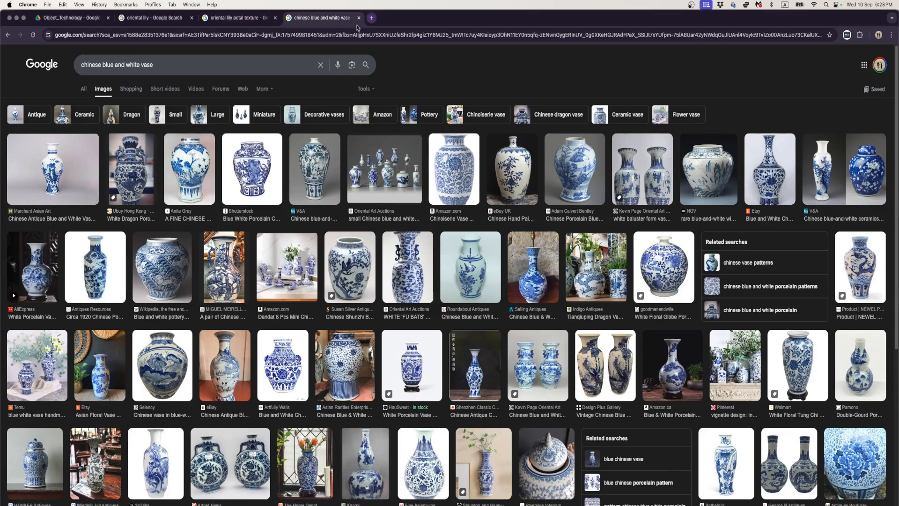
pyautogui.tripleClick(181, 62)
pyautogui.press('super+c')
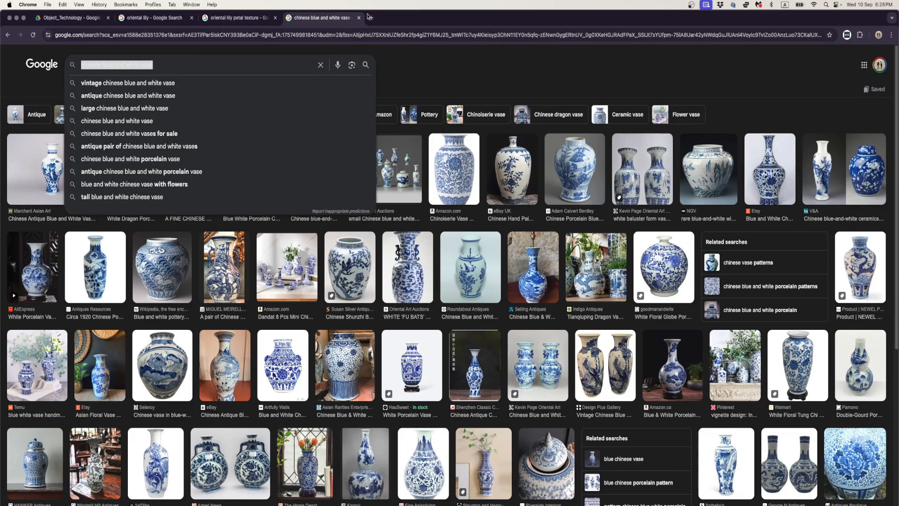
pyautogui.click(370, 17)
pyautogui.press('super+v')
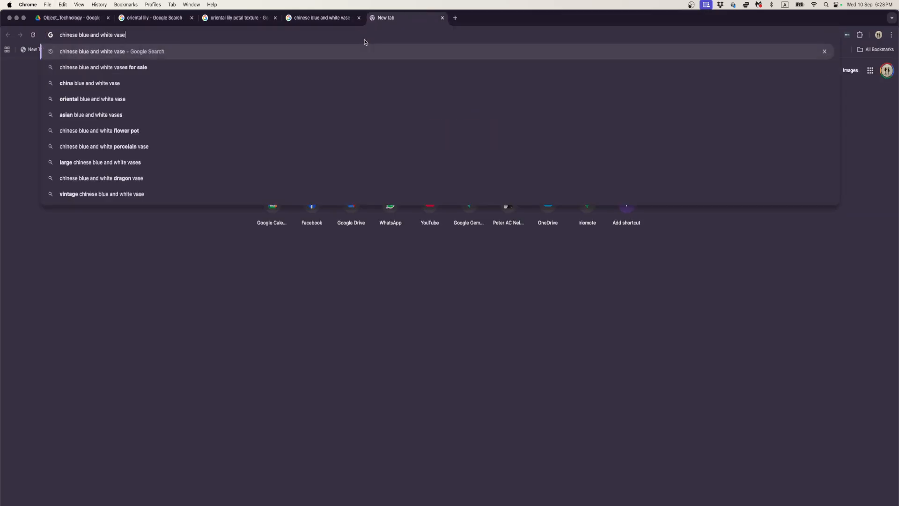
pyautogui.write('xture')
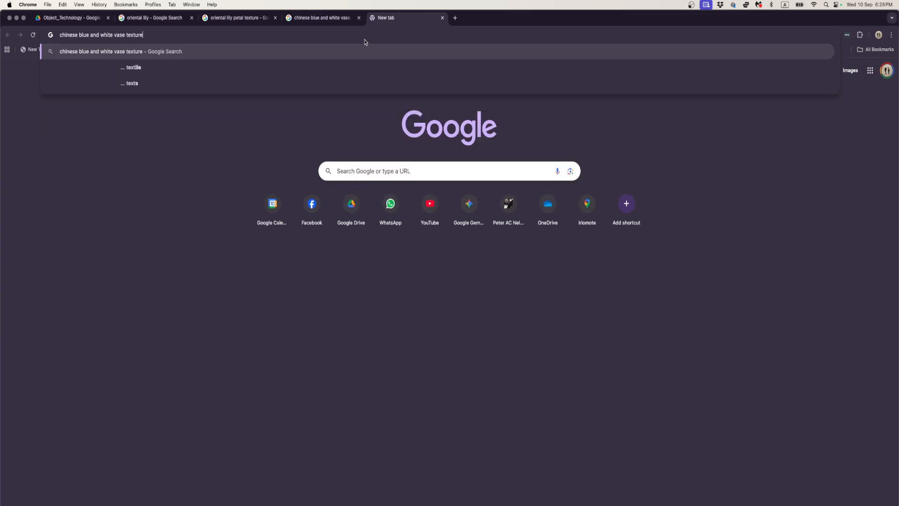
pyautogui.press('Return')
pyautogui.click(100, 93)
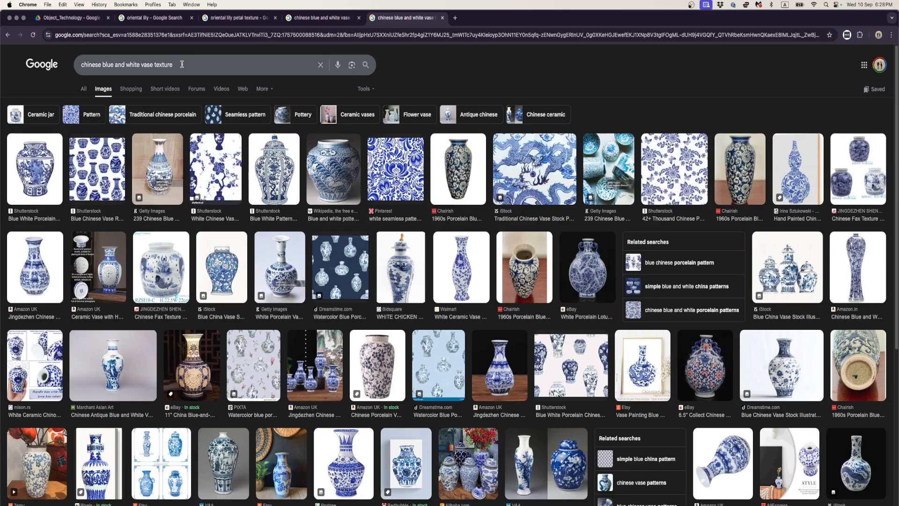
# - Refine the image search to "chinese blue and white vase texture map" and browse the results for a usable pattern
pyautogui.click(182, 66)
pyautogui.write('map')
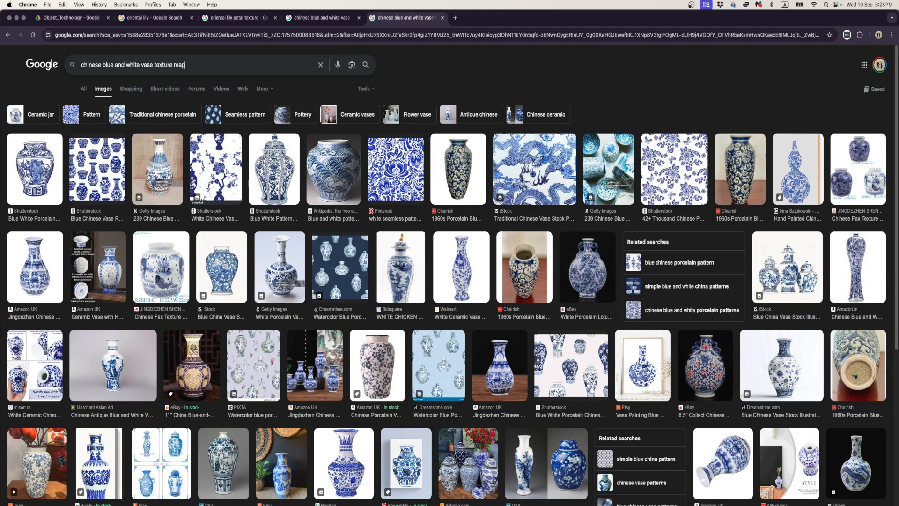
pyautogui.press('Return')
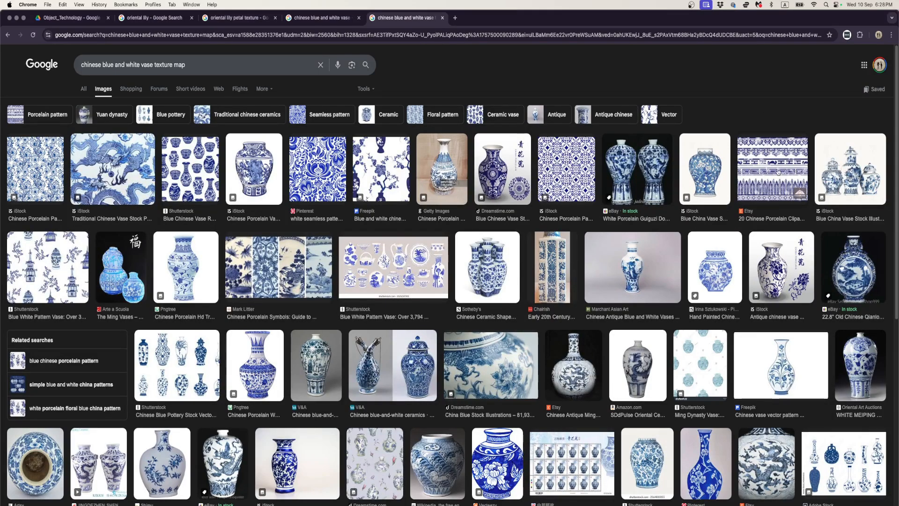
pyautogui.scroll(-5, 384, 203)
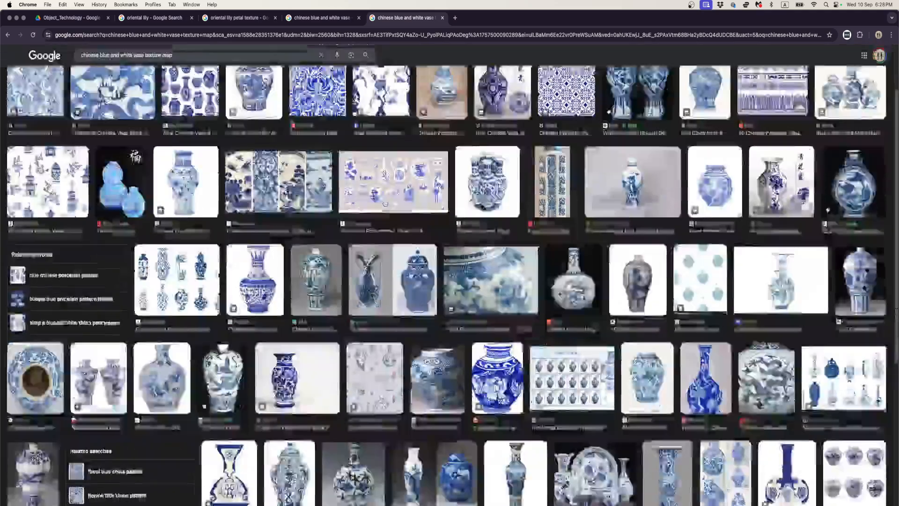
pyautogui.scroll(-3, 385, 203)
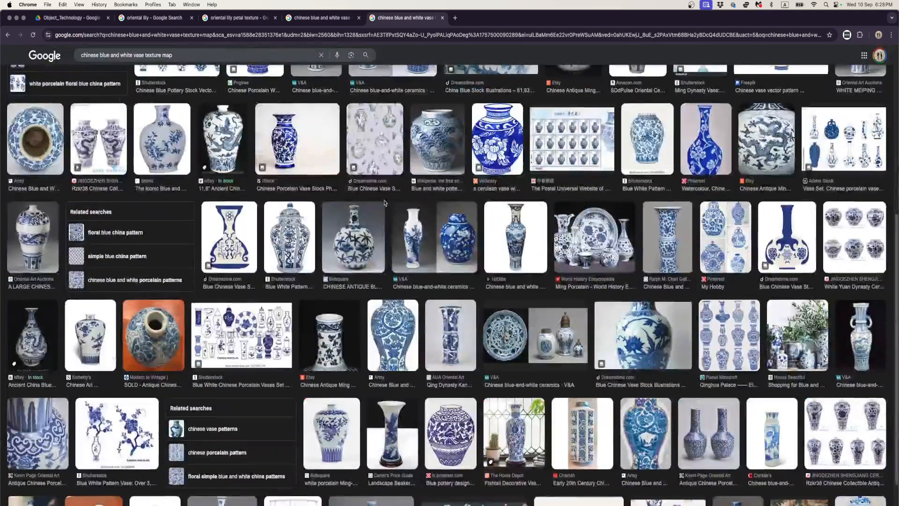
pyautogui.scroll(4, 385, 203)
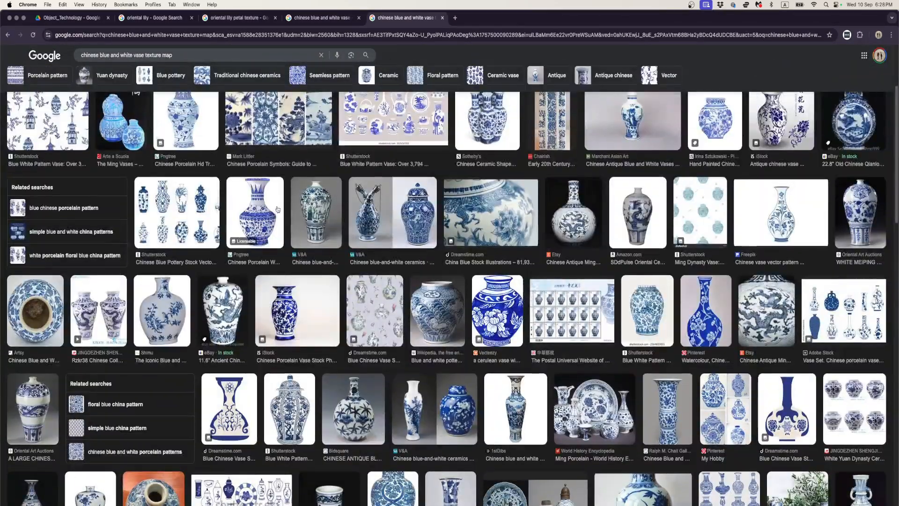
pyautogui.scroll(-10, 276, 213)
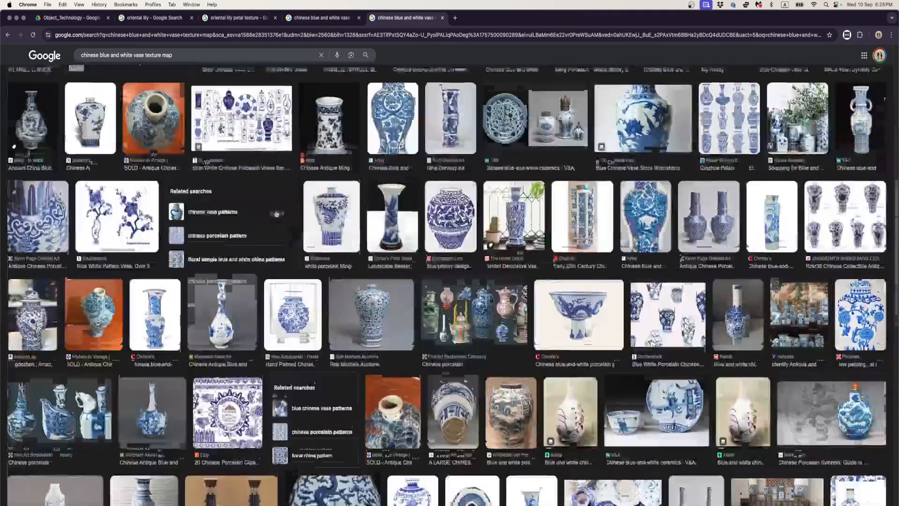
pyautogui.scroll(-3, 277, 213)
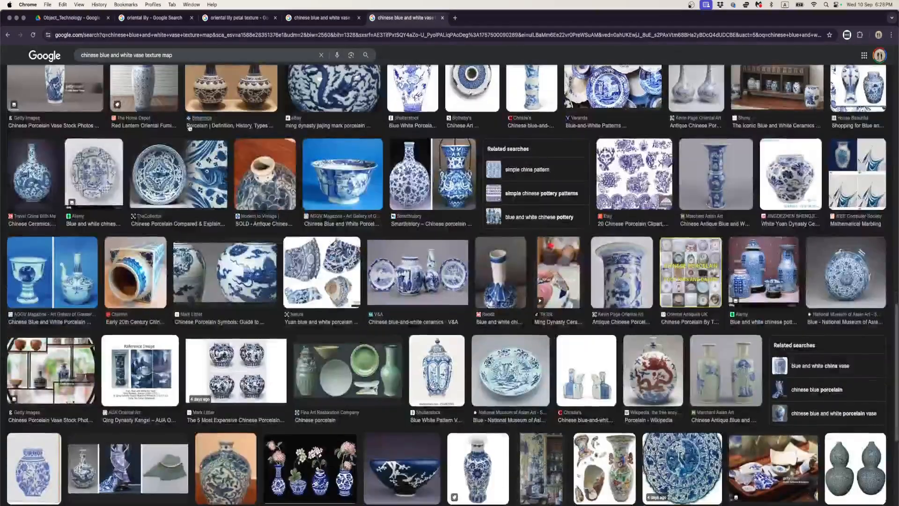
# - Change the image search to "blue and white ceramic texture map" and browse the results
pyautogui.scroll(5, 276, 213)
pyautogui.moveTo(100, 55); pyautogui.dragTo(127, 55)
pyautogui.press('BackSpace')
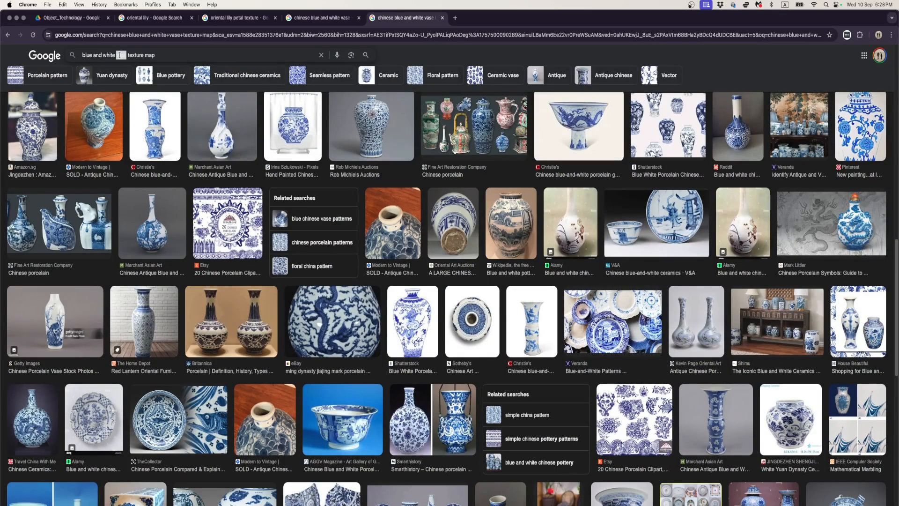
pyautogui.write('cerm')
pyautogui.press('BackSpace')
pyautogui.write('amic')
pyautogui.press('Return')
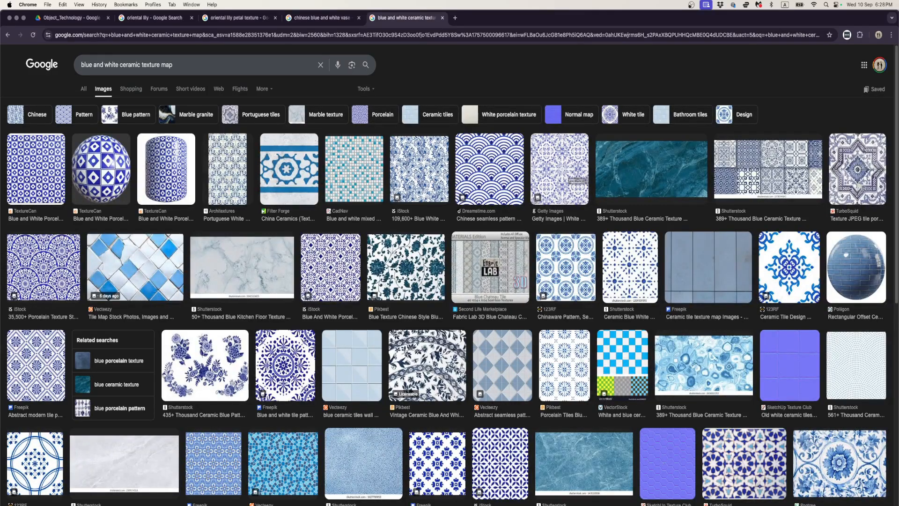
pyautogui.scroll(-5, 463, 368)
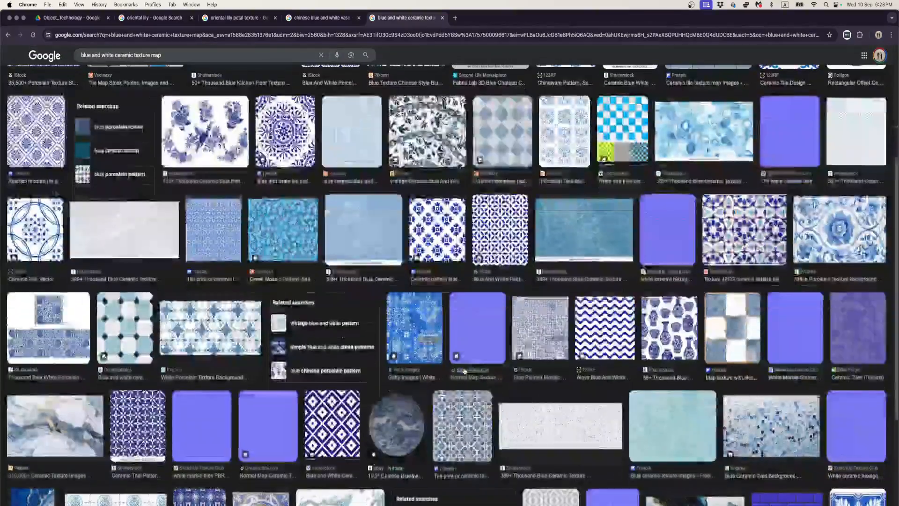
# - Bring chinese_blue_white_ceramic_2.jpeg from the Finder's Vase folder into Blender's vase2 material and place its node before the Principled BSDF
pyautogui.press('super+Tab')
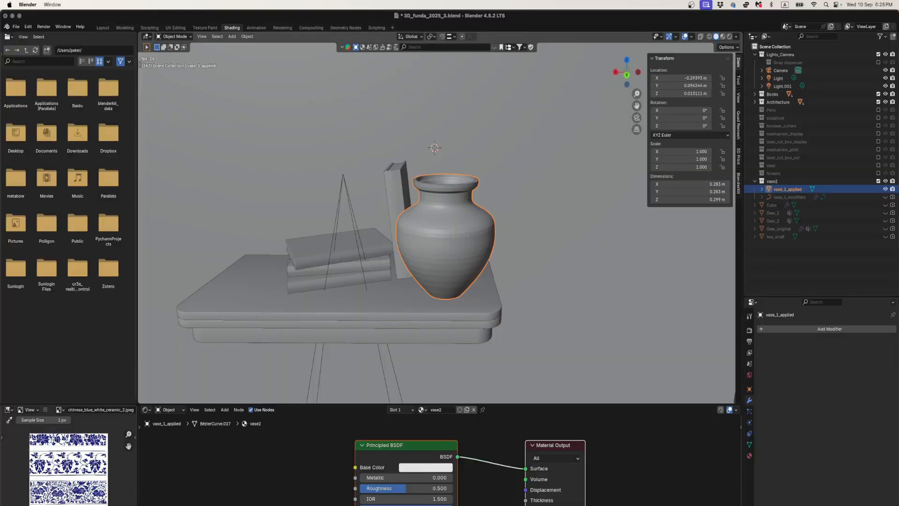
pyautogui.press('super+Tab')
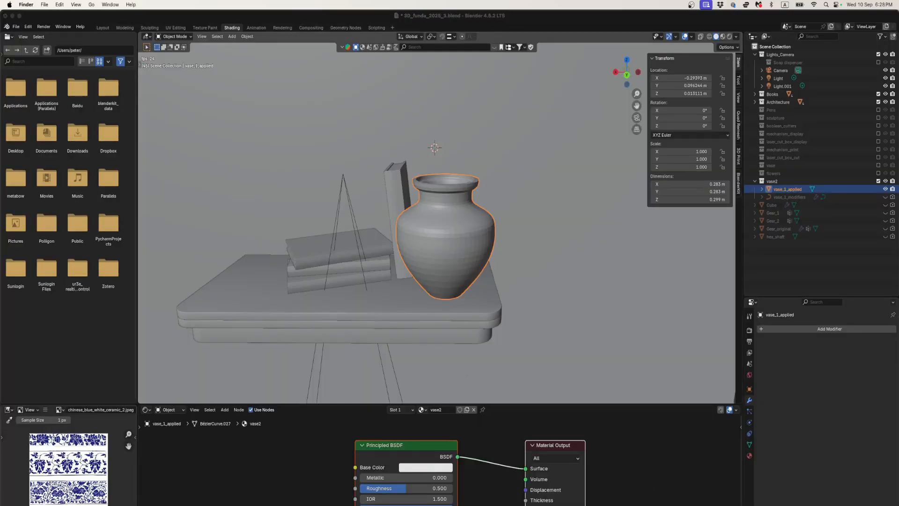
pyautogui.moveTo(0, 140); pyautogui.dragTo(13, 144)
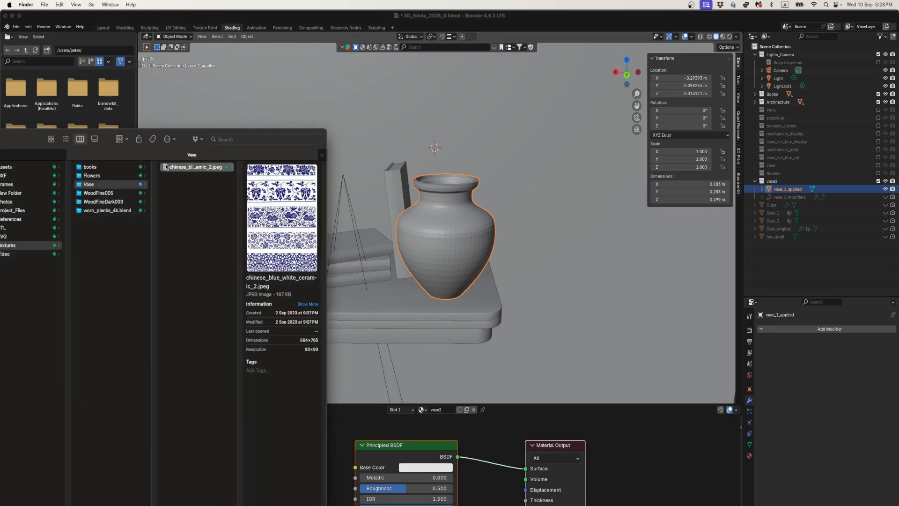
pyautogui.moveTo(166, 166); pyautogui.dragTo(637, 487)
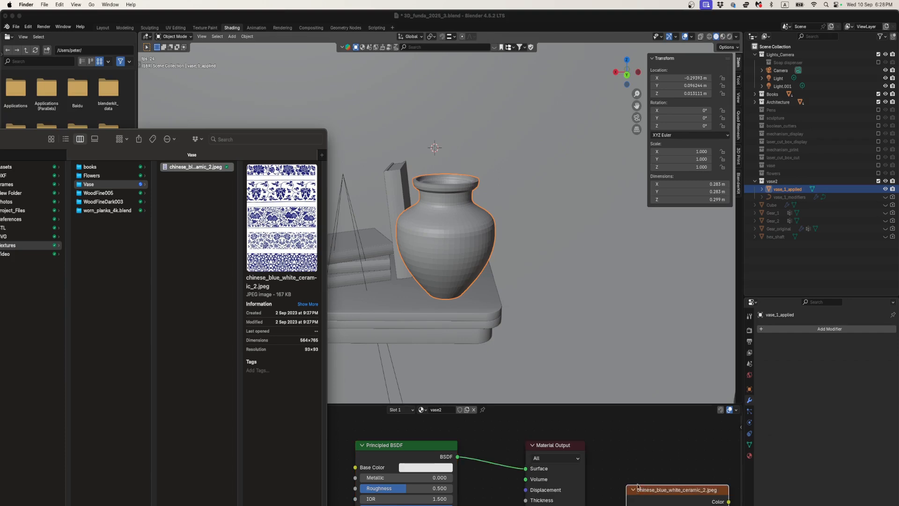
pyautogui.moveTo(35, 135); pyautogui.dragTo(0, 175)
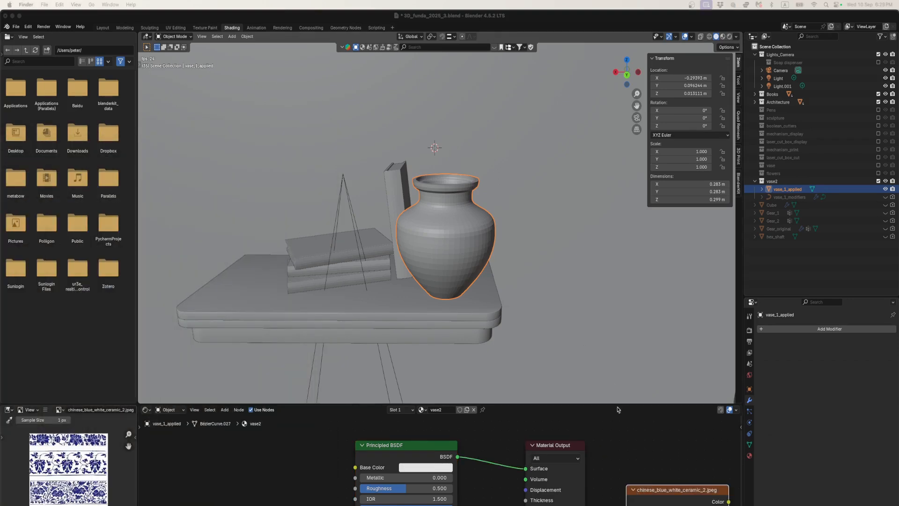
pyautogui.moveTo(663, 489); pyautogui.dragTo(229, 444)
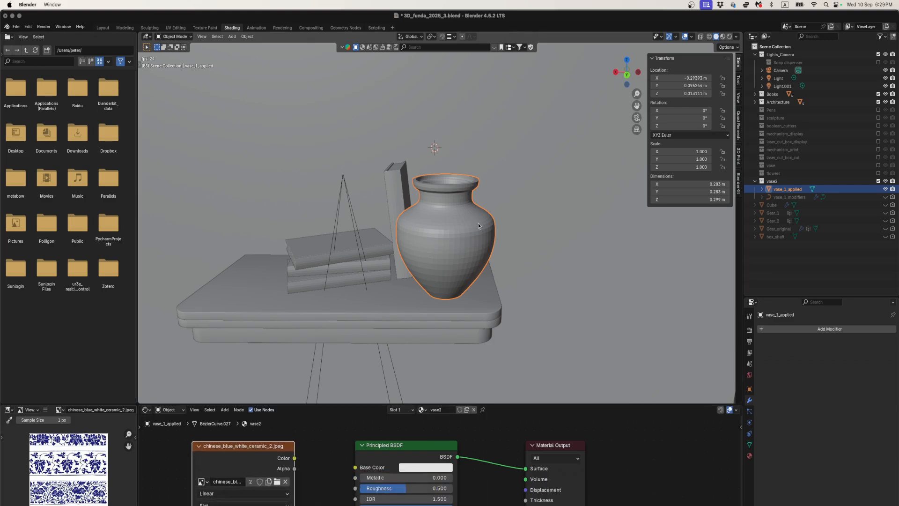
# - Switch the viewport to Material Preview, give the vase2 material an orange-tan base color, and display its material properties
pyautogui.press('z')
pyautogui.click(468, 274)
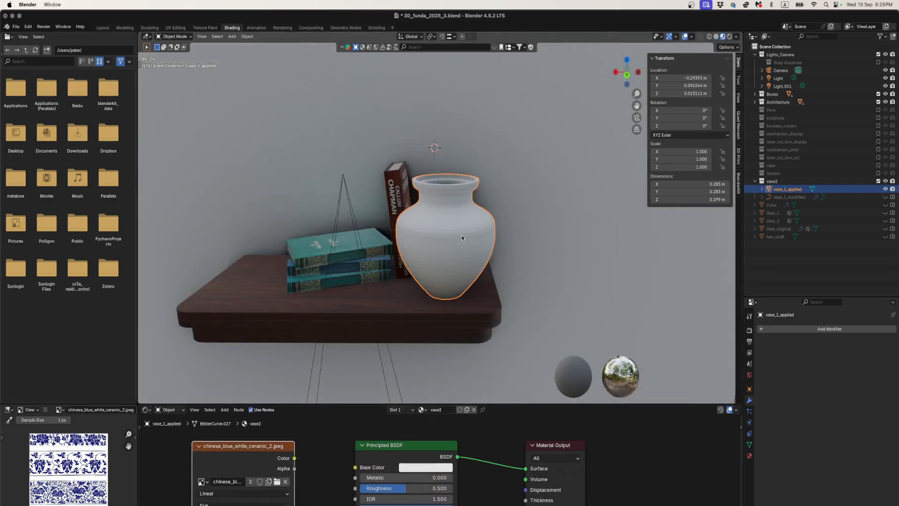
pyautogui.click(427, 467)
pyautogui.moveTo(437, 348)
pyautogui.mouseDown()
pyautogui.moveTo(427, 346)
pyautogui.moveTo(434, 356)
pyautogui.moveTo(445, 351)
pyautogui.moveTo(437, 338)
pyautogui.moveTo(424, 364)
pyautogui.mouseUp()
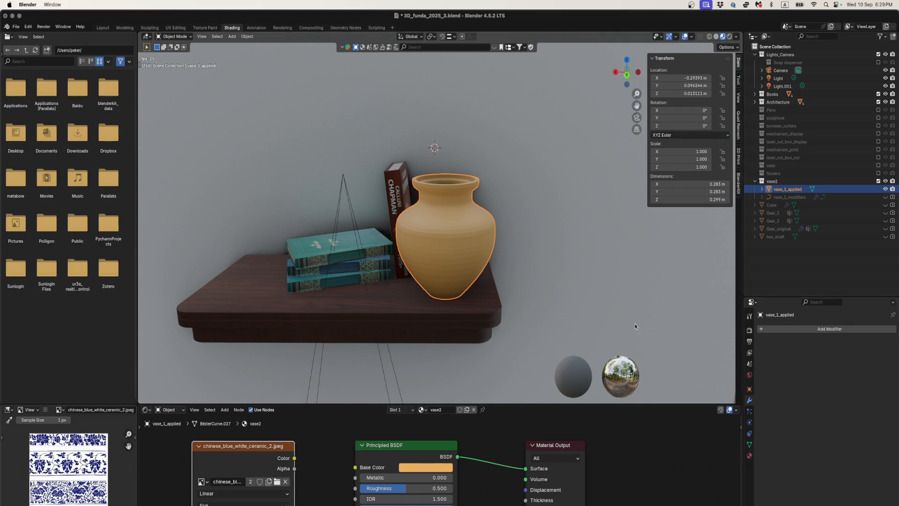
pyautogui.click(749, 455)
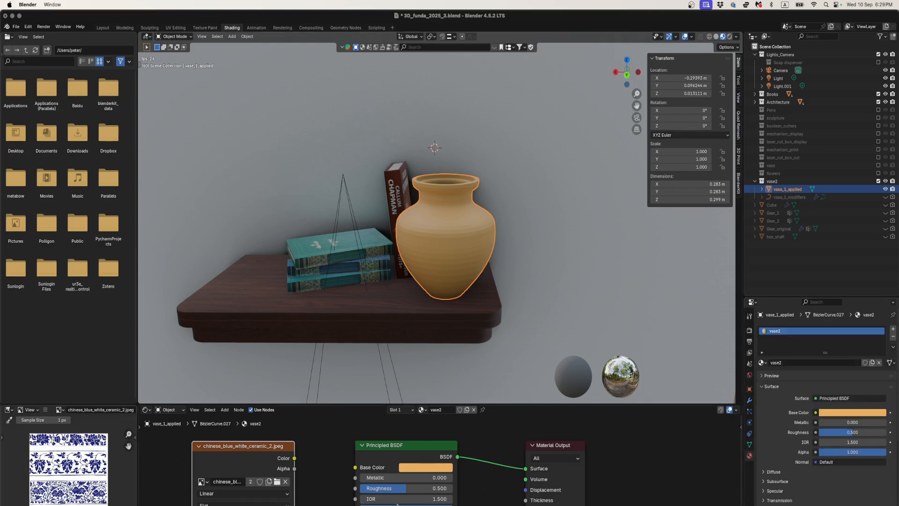
# - Try the Rollerball Pen material on the vase and reassign vase2
pyautogui.click(422, 409)
pyautogui.click(433, 462)
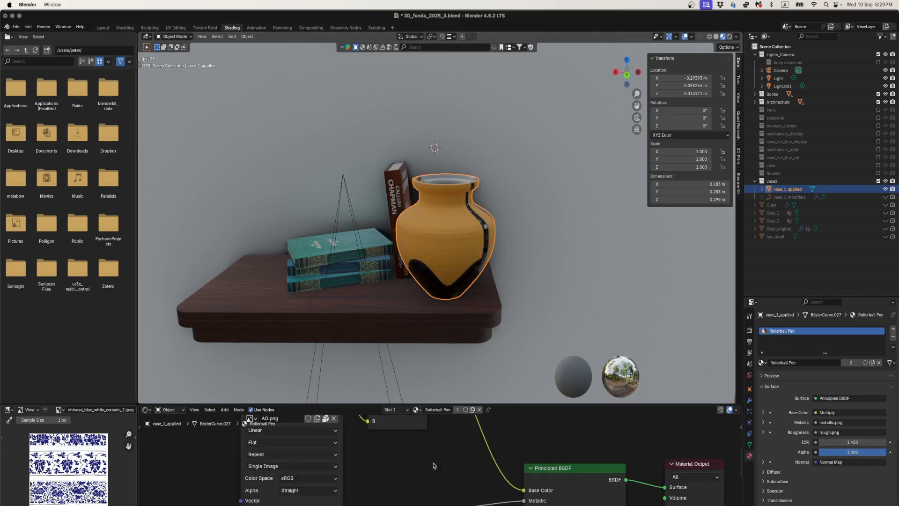
pyautogui.click(418, 410)
pyautogui.click(452, 477)
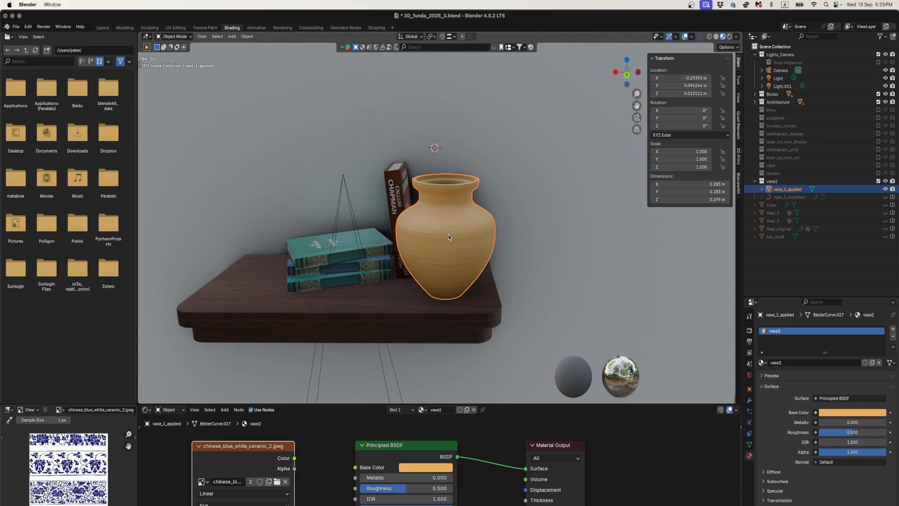
# - Compare the vase in Solid, Wireframe and Rendered shading, and return the viewport to Material Preview
pyautogui.press('z')
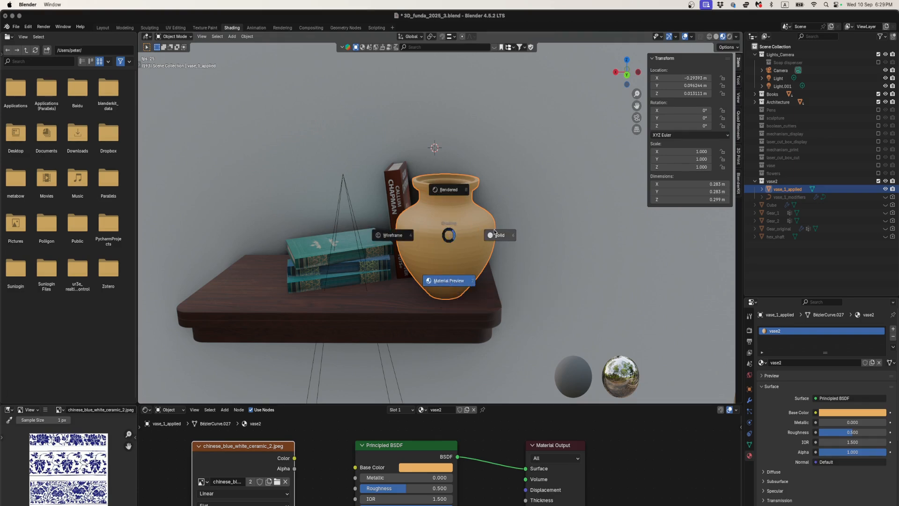
pyautogui.click(456, 239)
pyautogui.press('z')
pyautogui.click(427, 239)
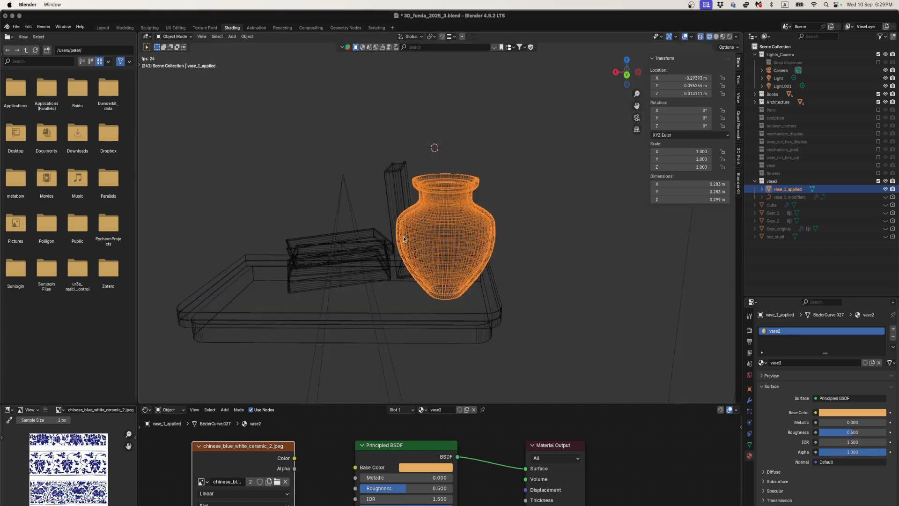
pyautogui.press('z')
pyautogui.click(435, 191)
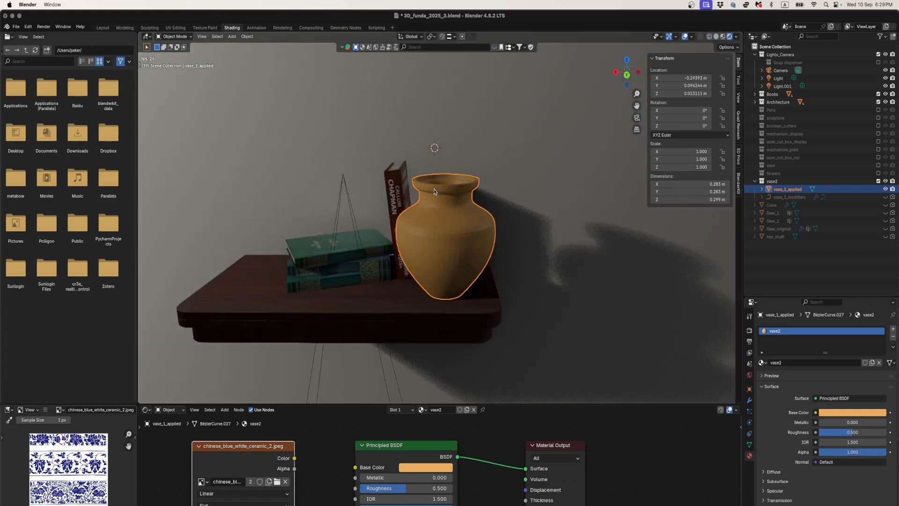
pyautogui.press('z')
pyautogui.click(433, 274)
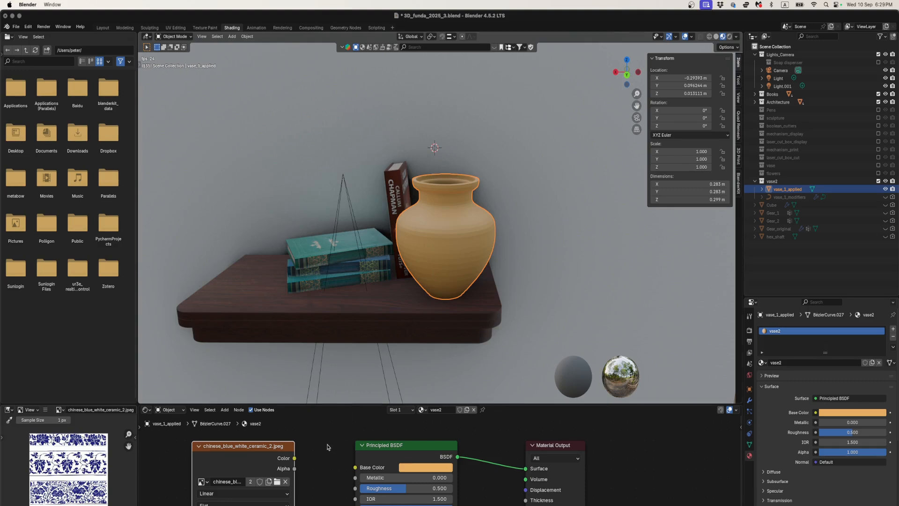
# - Connect the ceramic image's Color output to the Principled BSDF's Base Color, and open the UV Editing workspace
pyautogui.moveTo(294, 458); pyautogui.dragTo(355, 468)
pyautogui.scroll(1, 440, 296)
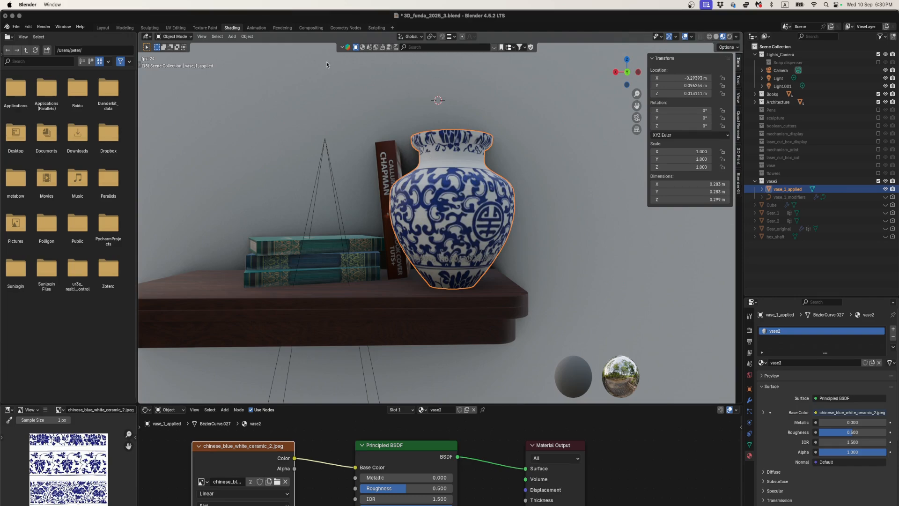
pyautogui.click(176, 28)
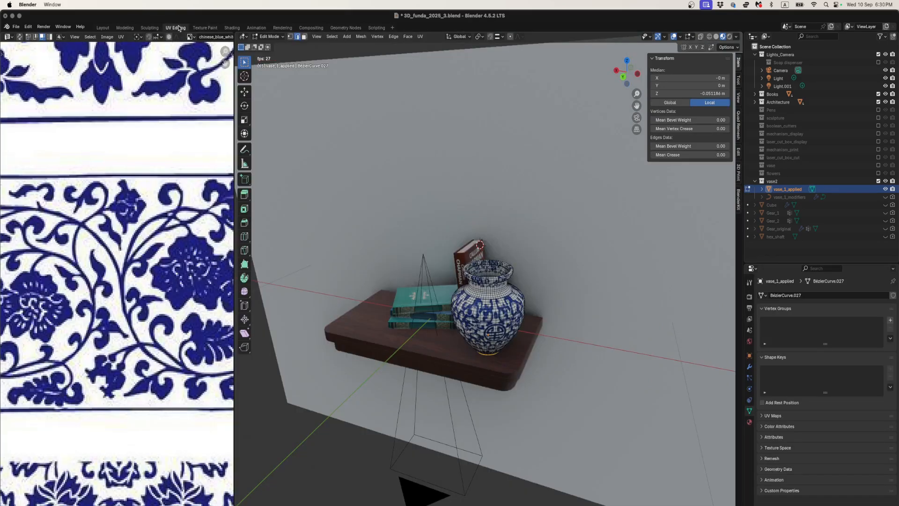
# - Select the whole vase mesh and all its UVs, and stretch the UVs along Y over the lower half of the porcelain image
pyautogui.press('Home')
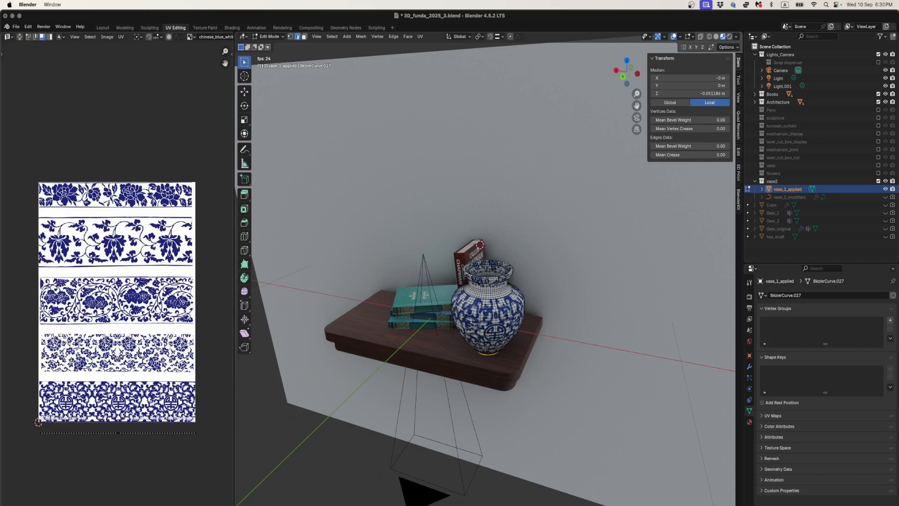
pyautogui.moveTo(457, 311); pyautogui.dragTo(467, 304, button='middle')
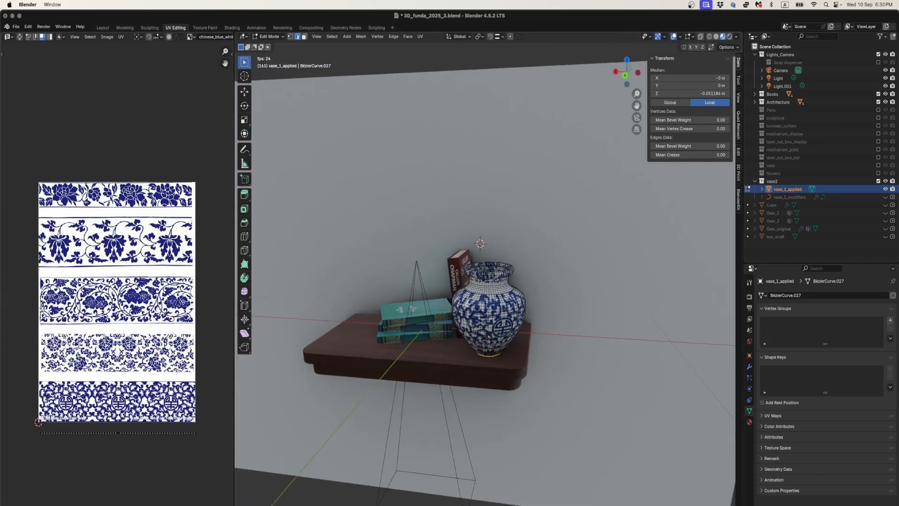
pyautogui.press('a')
pyautogui.scroll(-3, 161, 306)
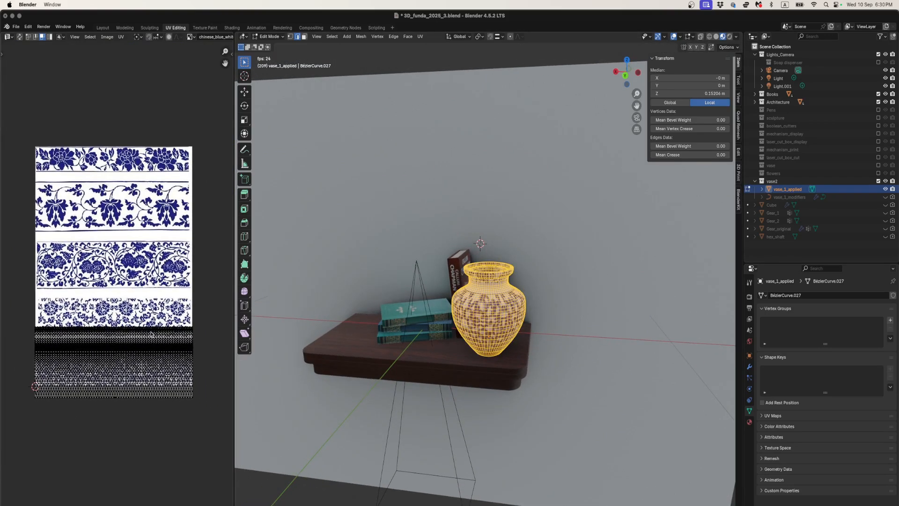
pyautogui.moveTo(12, 306); pyautogui.dragTo(200, 429)
pyautogui.click(164, 395)
pyautogui.press('a')
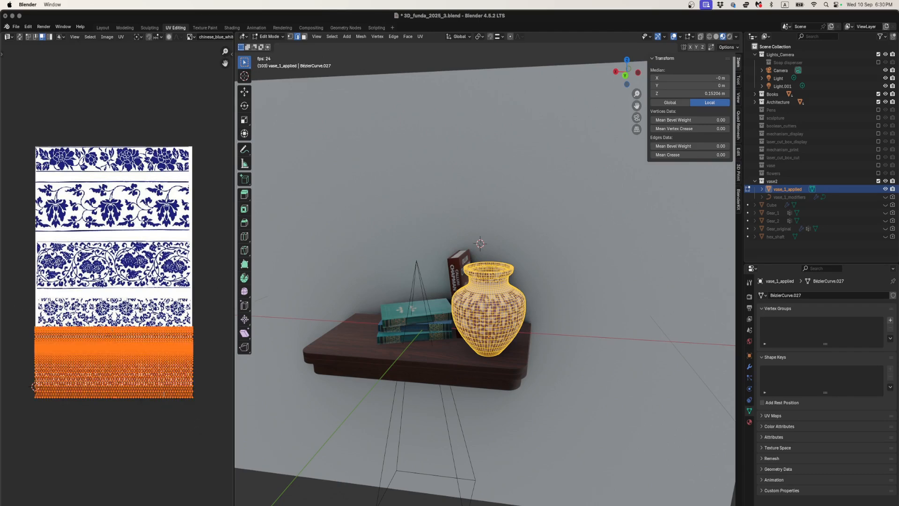
pyautogui.press('s')
pyautogui.press('y')
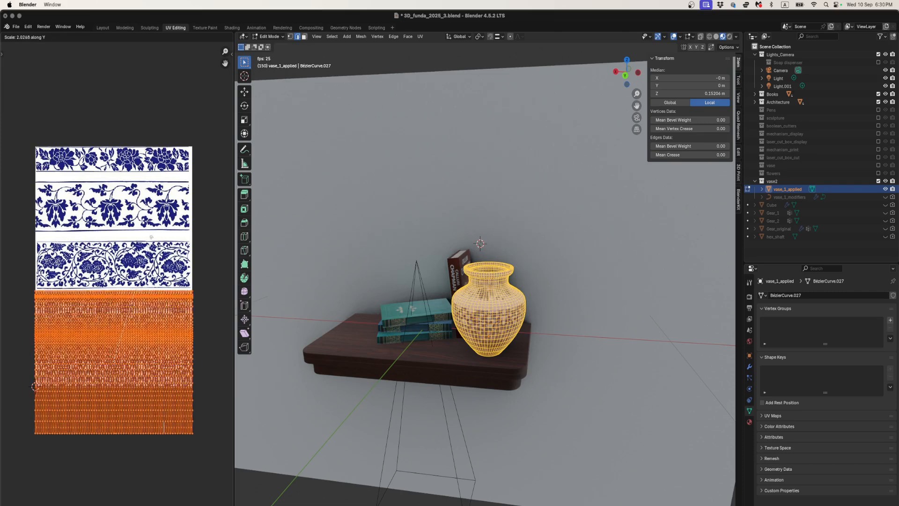
pyautogui.click(150, 174)
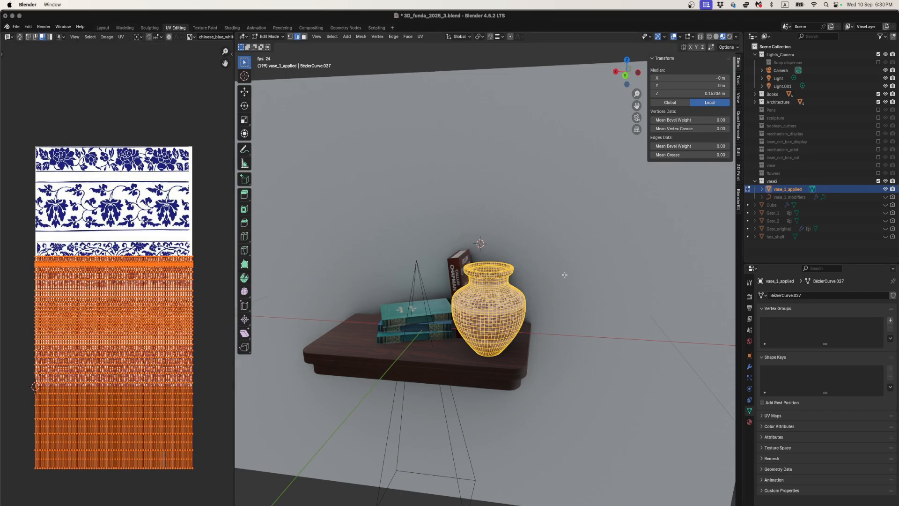
# - Inspect the vase's texture with overlays hidden, and select a patch of shoulder faces to see where it maps on the image
pyautogui.scroll(5, 475, 290)
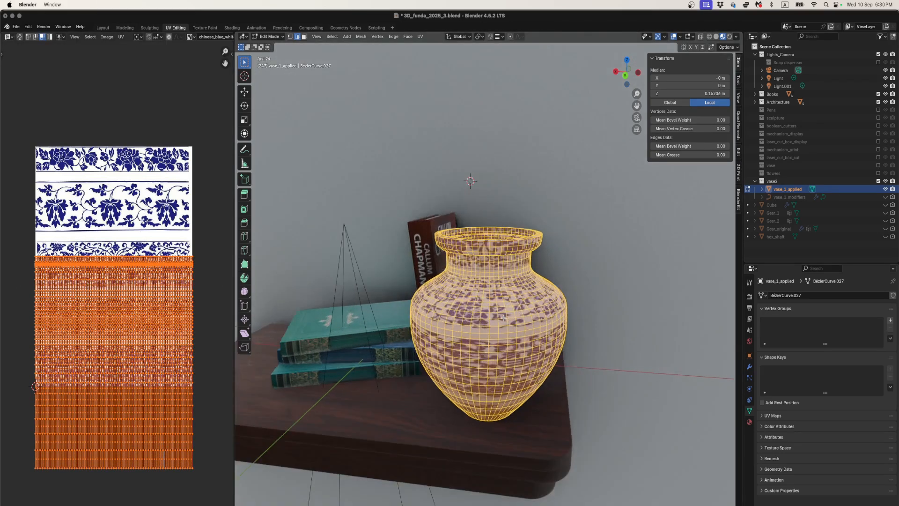
pyautogui.click(673, 37)
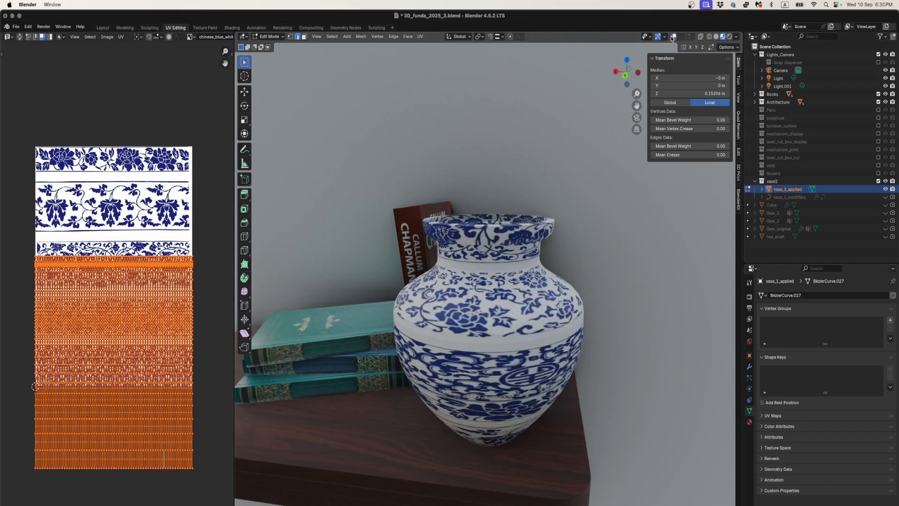
pyautogui.click(673, 36)
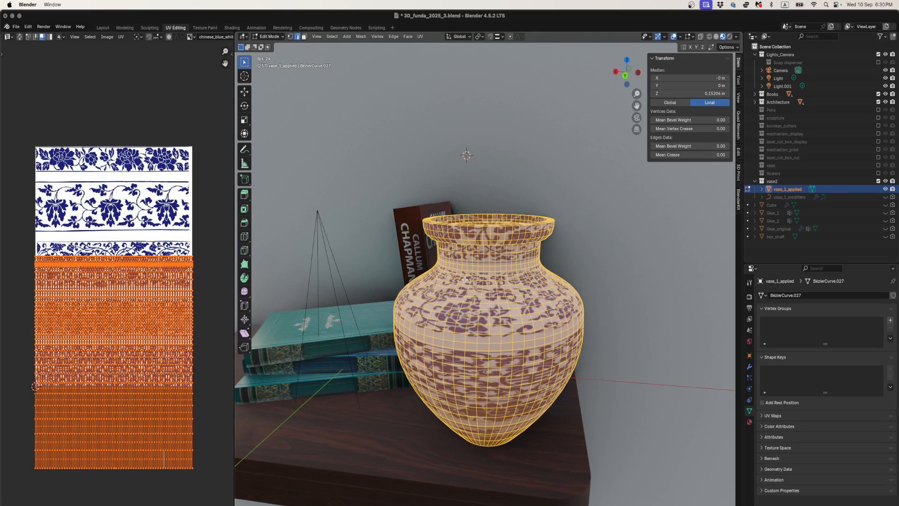
pyautogui.click(405, 305)
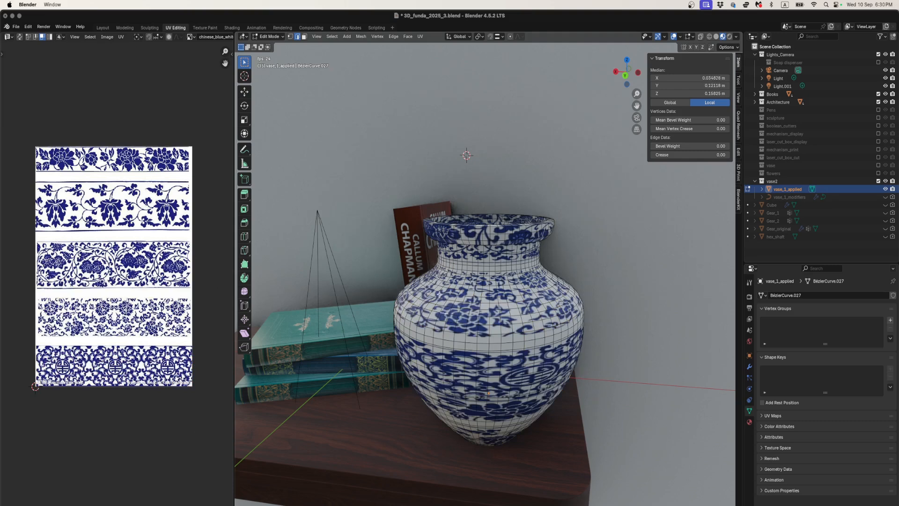
pyautogui.moveTo(494, 349); pyautogui.dragTo(493, 349)
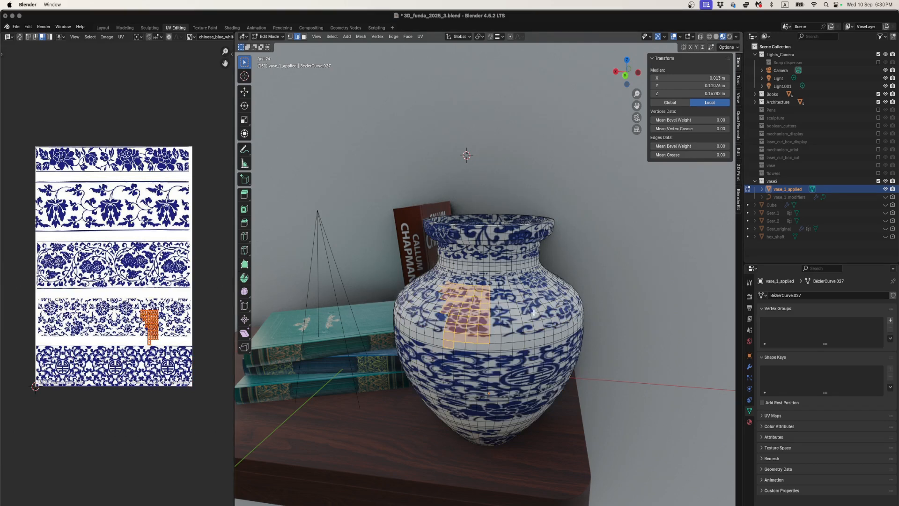
# - Reselect the whole vase, hide the overlays, shrink the UVs along Y and move them up to just above the image's lowest pattern band
pyautogui.press('a')
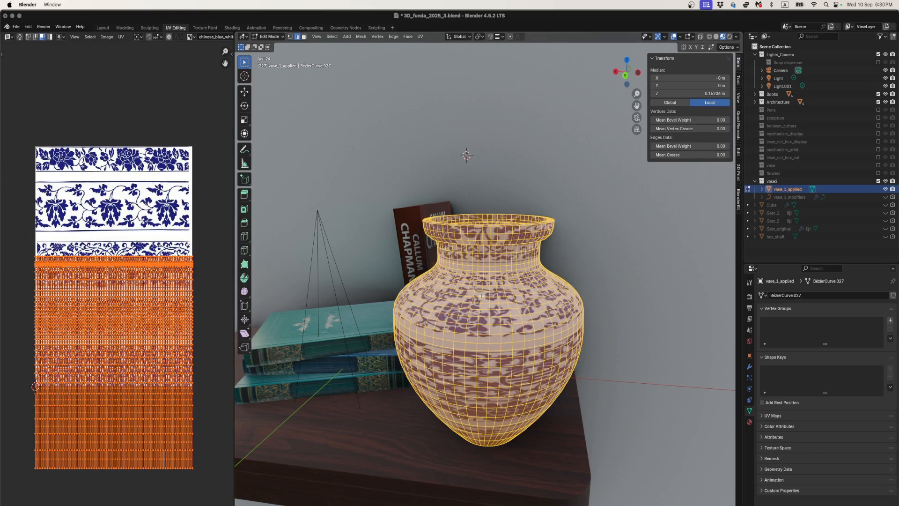
pyautogui.click(673, 37)
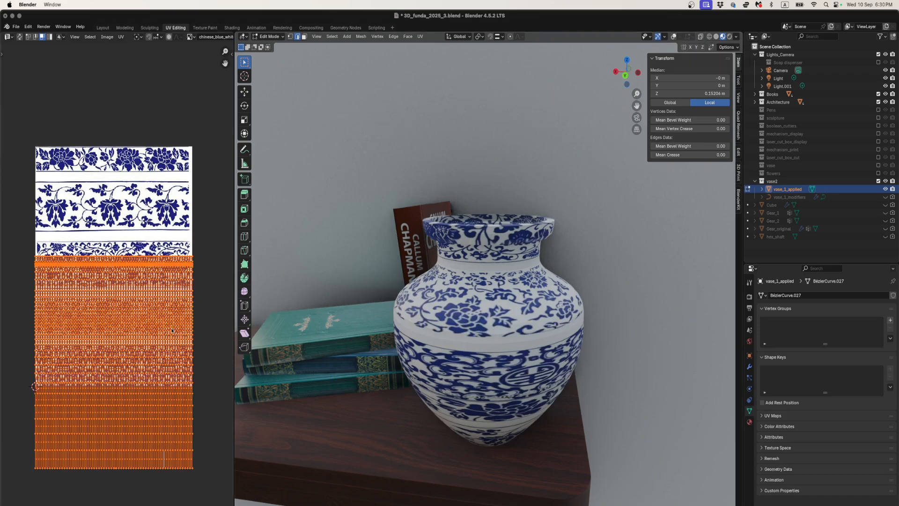
pyautogui.press('s')
pyautogui.press('y')
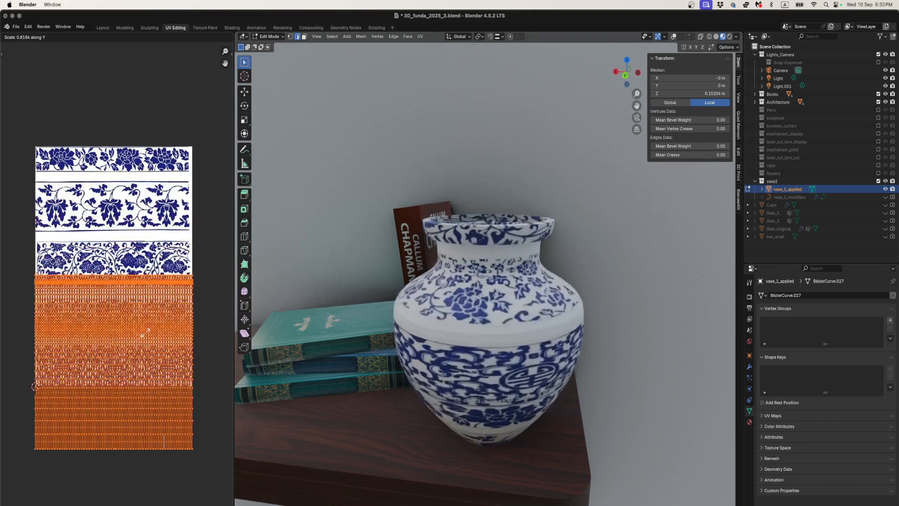
pyautogui.click(155, 344)
pyautogui.press('g')
pyautogui.press('y')
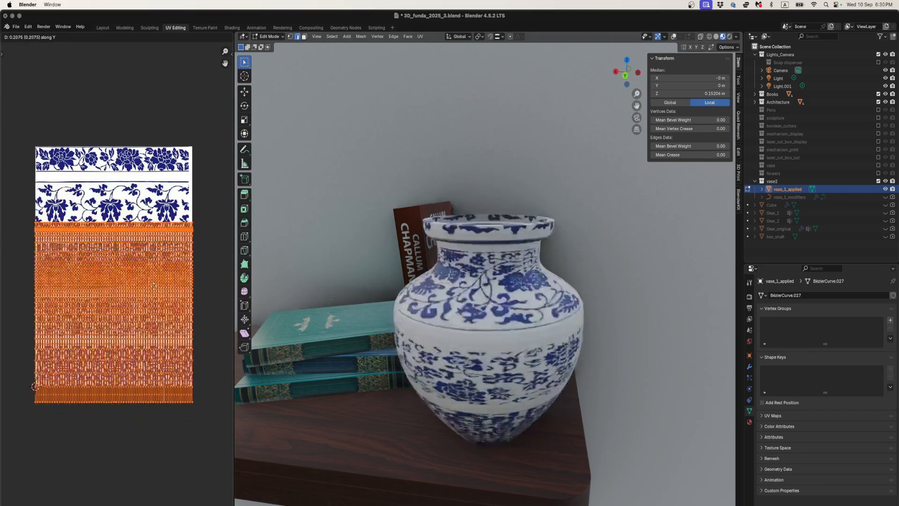
pyautogui.click(153, 234)
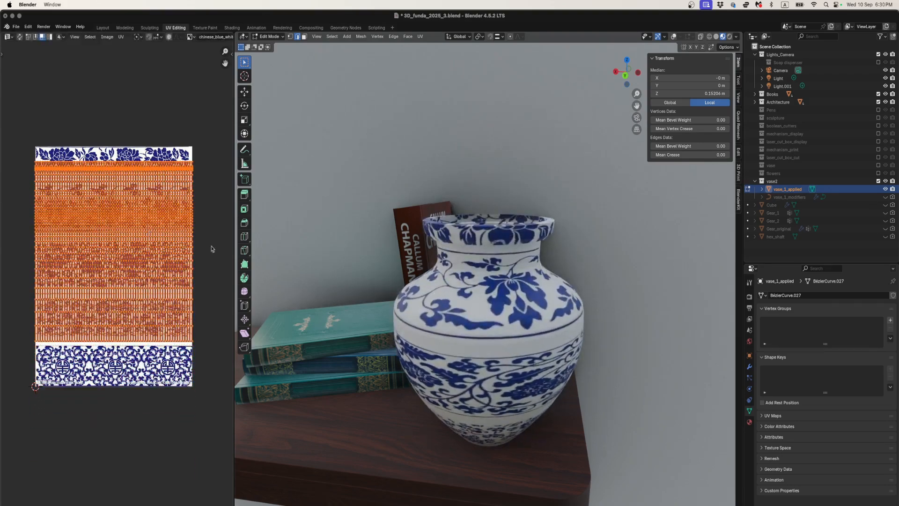
# - Return the vase to Object Mode and turn the viewport overlays back on
pyautogui.scroll(-2, 466, 322)
pyautogui.moveTo(467, 322); pyautogui.dragTo(492, 309, button='middle')
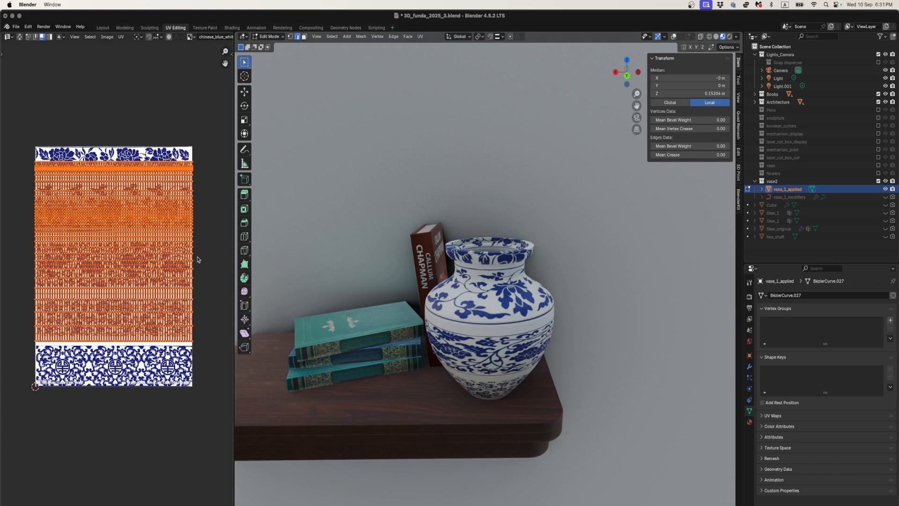
pyautogui.press('Tab')
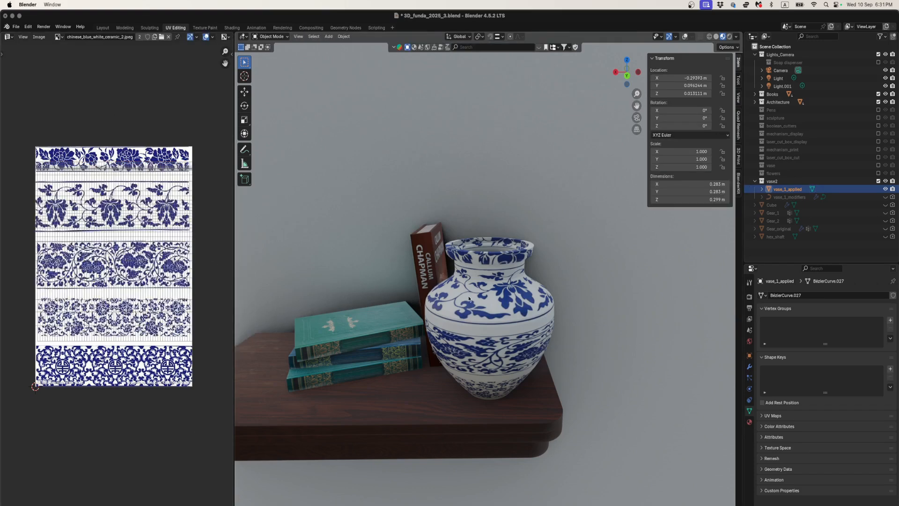
pyautogui.scroll(2, 467, 298)
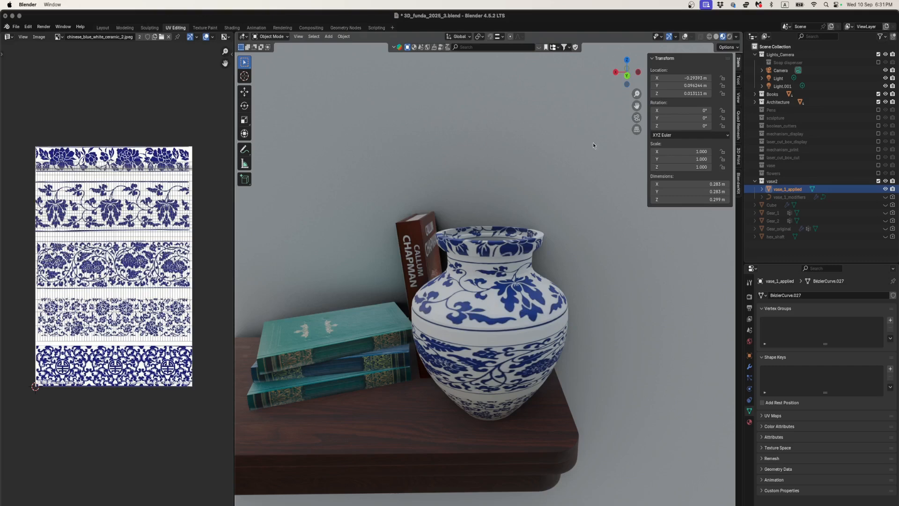
pyautogui.click(684, 36)
pyautogui.moveTo(487, 313); pyautogui.dragTo(474, 305, button='middle')
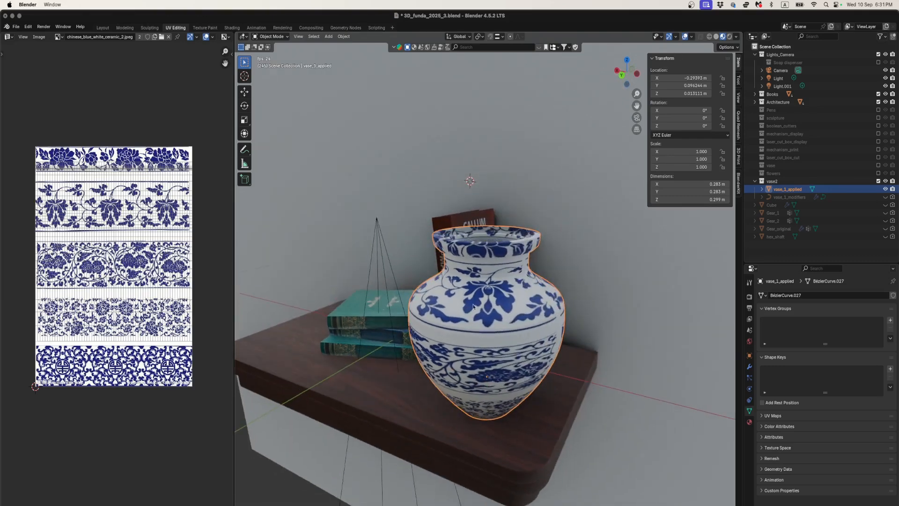
# - Isolate the vase in local view and inspect its porcelain texture from the sides and above
pyautogui.press('/')
pyautogui.scroll(5, 479, 302)
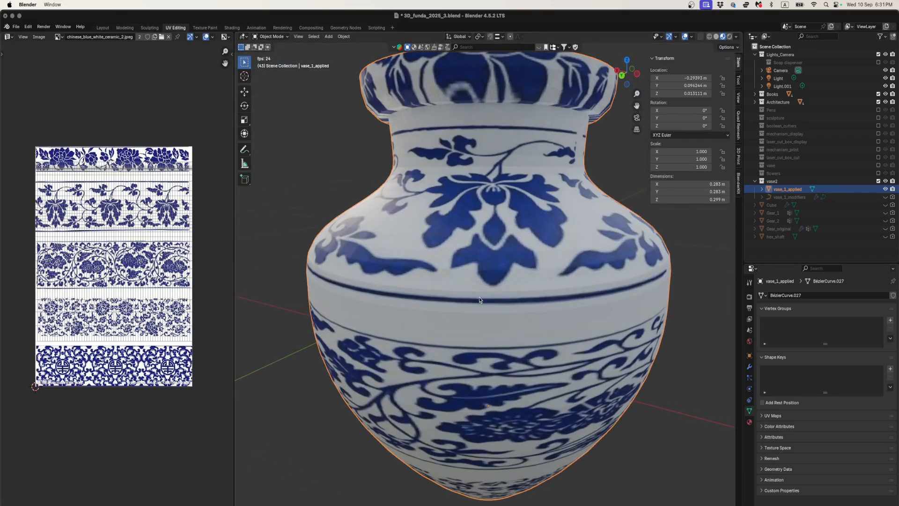
pyautogui.scroll(-4, 480, 300)
pyautogui.moveTo(519, 287); pyautogui.dragTo(404, 295, button='middle')
pyautogui.scroll(2, 454, 280)
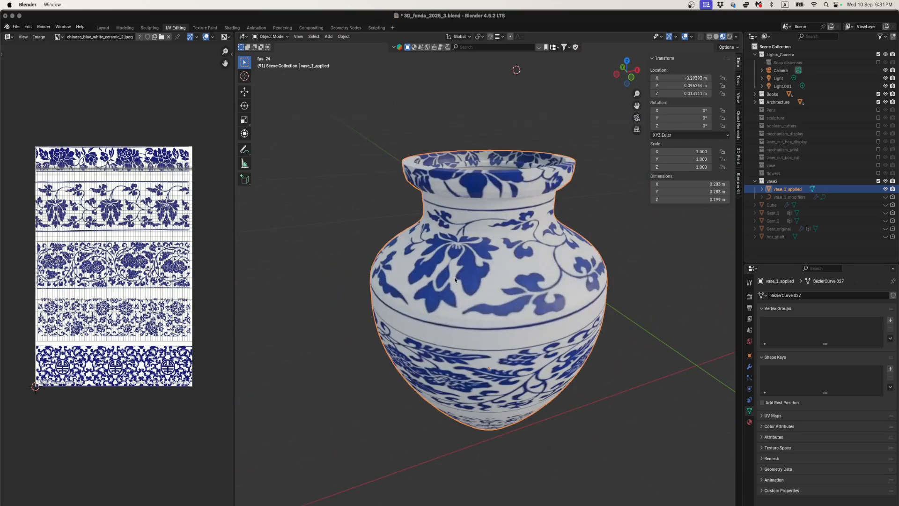
pyautogui.moveTo(455, 279); pyautogui.dragTo(495, 227, button='middle')
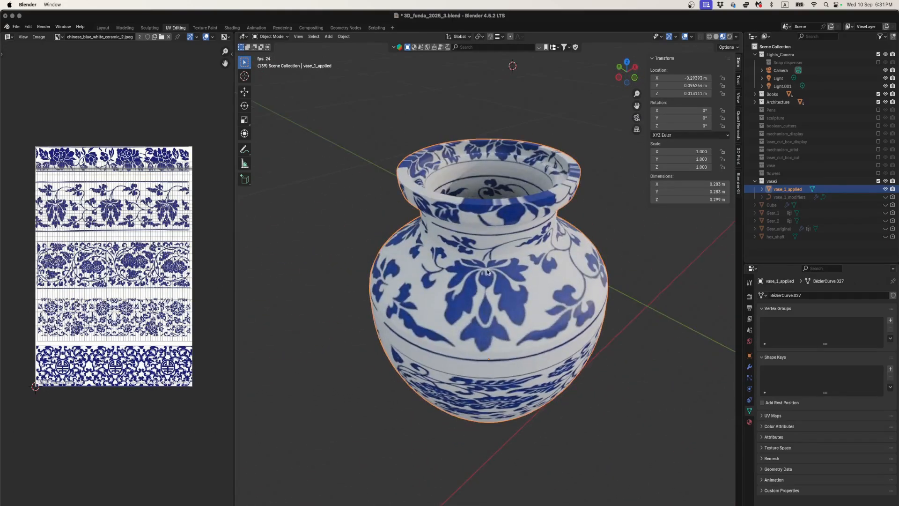
# - Unwrap the whole vase in face-select Edit Mode with Cube Projection, and hide the overlays to check the texture
pyautogui.press('Tab')
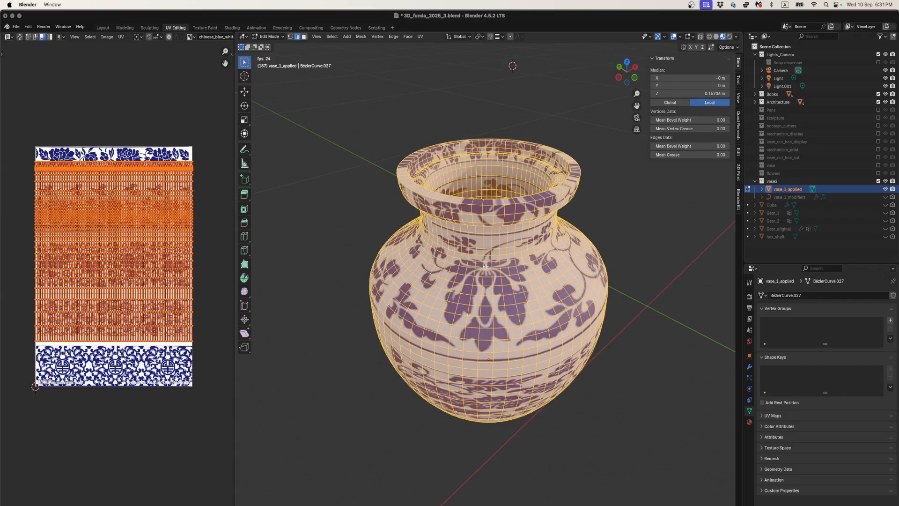
pyautogui.press('u')
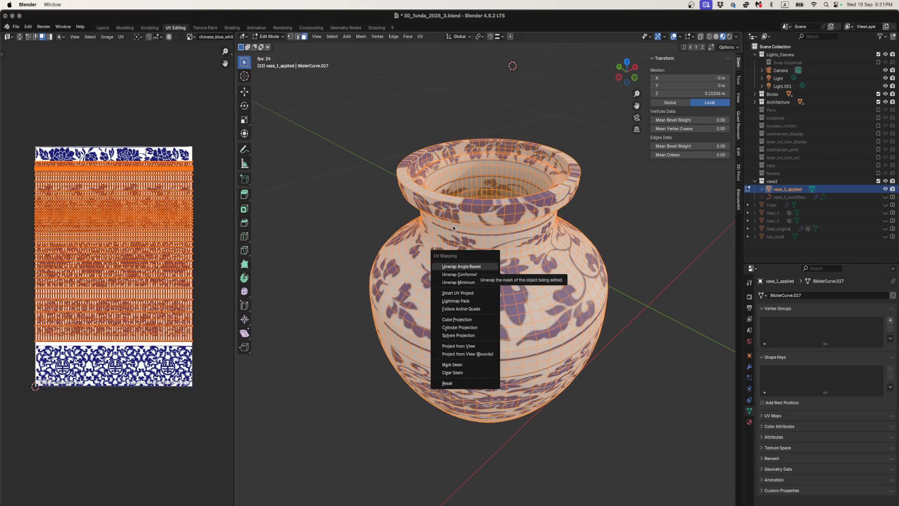
pyautogui.press('Escape')
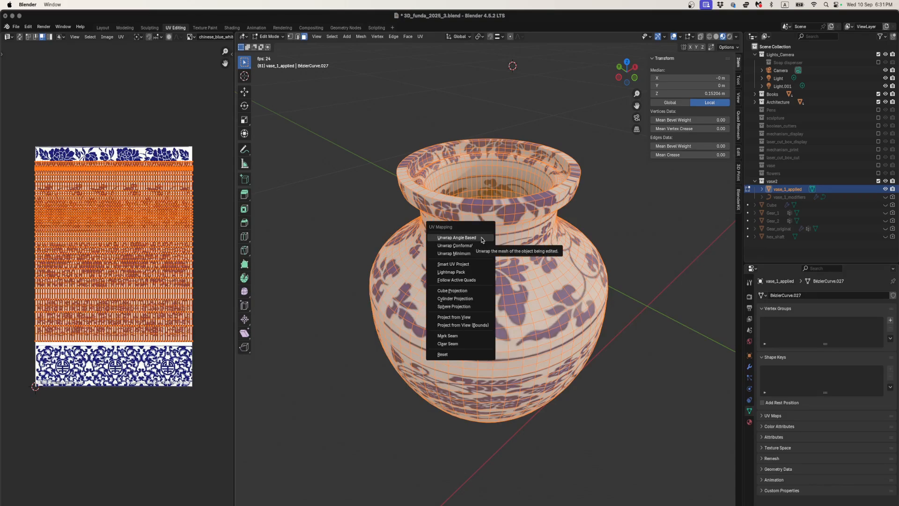
pyautogui.click(471, 291)
pyautogui.moveTo(435, 300); pyautogui.dragTo(360, 289, button='middle')
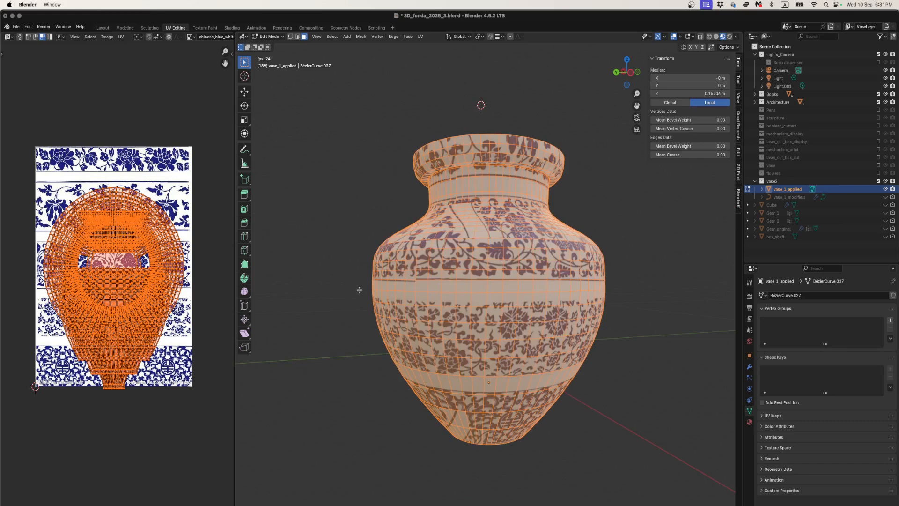
pyautogui.click(673, 36)
pyautogui.moveTo(439, 287); pyautogui.dragTo(483, 306, button='middle')
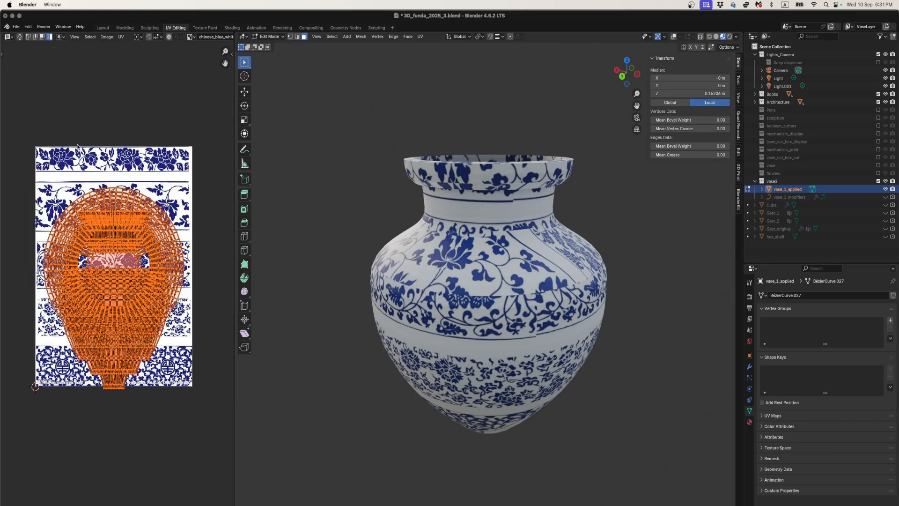
# - Move the small strip UV island and one ring-shaped island above the image, and a second ring-shaped island below it
pyautogui.keyDown('alt'); pyautogui.click(103, 219); pyautogui.keyUp('alt')
pyautogui.scroll(-2, 104, 223)
pyautogui.press('g')
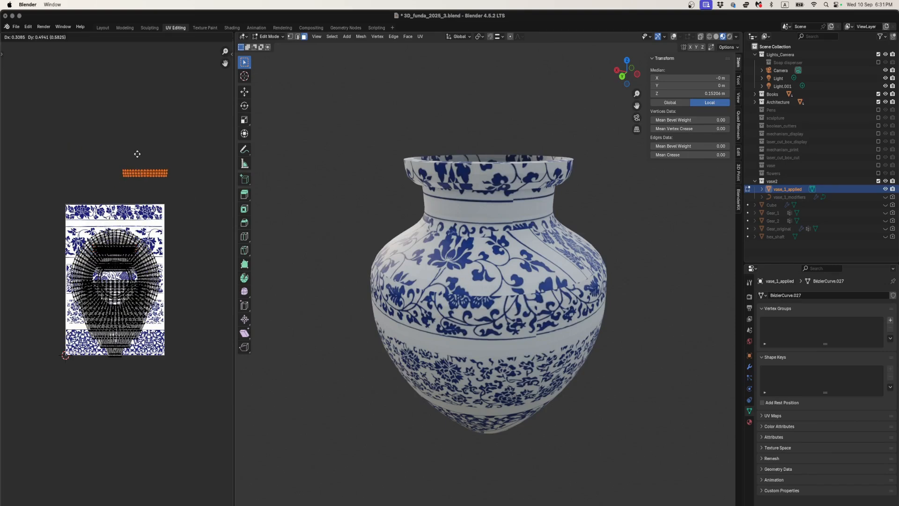
pyautogui.click(136, 153)
pyautogui.click(112, 238)
pyautogui.press('g')
pyautogui.click(63, 119)
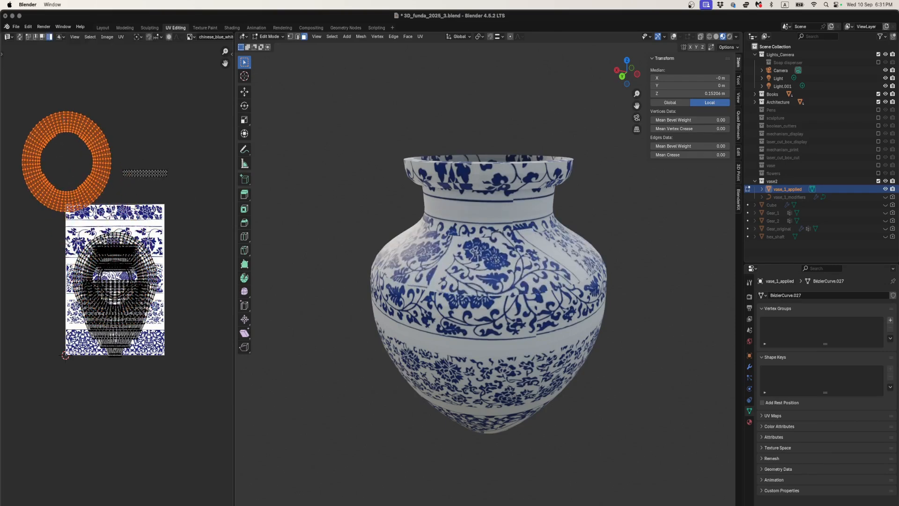
pyautogui.click(103, 239)
pyautogui.press('g')
pyautogui.click(93, 397)
# - Move three tapered body UV islands off the image: one to its right, one to its left, and one to its upper right
pyautogui.click(103, 319)
pyautogui.press('g')
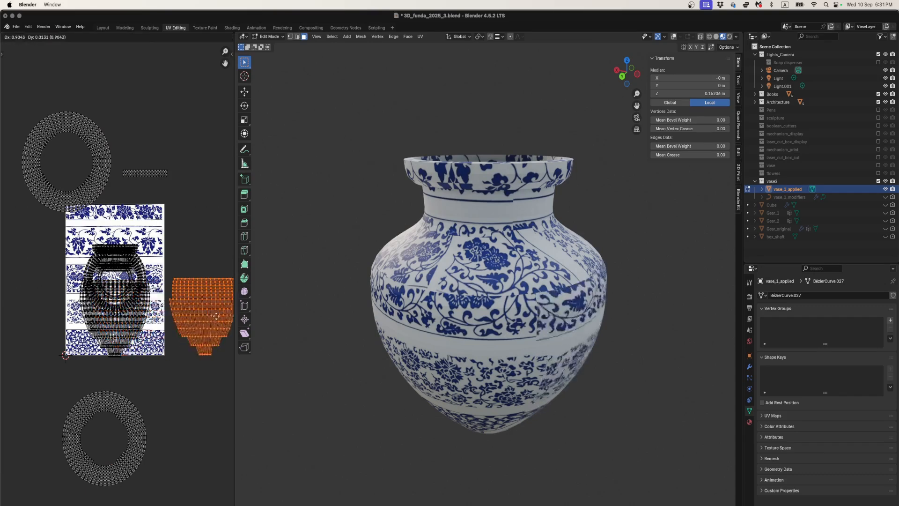
pyautogui.click(189, 316)
pyautogui.click(121, 326)
pyautogui.press('g')
pyautogui.click(38, 326)
pyautogui.click(120, 325)
pyautogui.press('g')
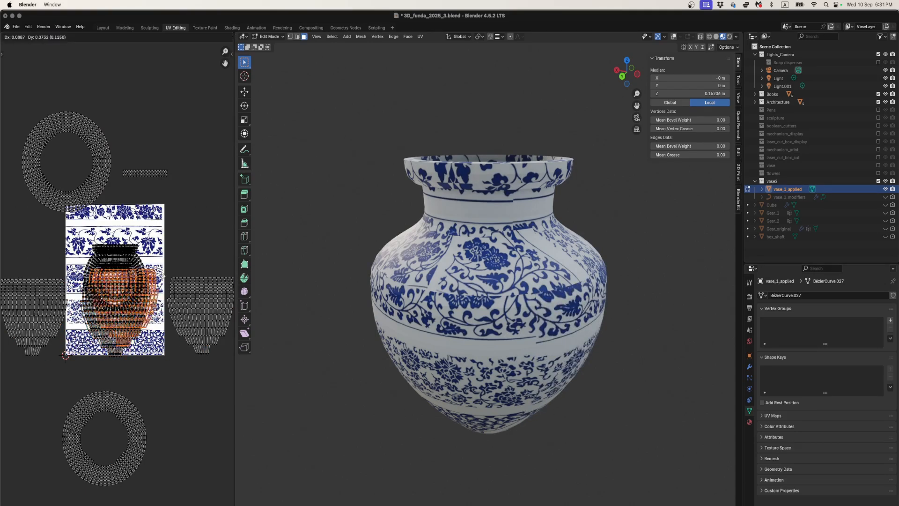
pyautogui.click(205, 236)
# - Move two more tapered body UV islands below the image, one on each side of the lower ring island
pyautogui.click(126, 328)
pyautogui.press('g')
pyautogui.click(199, 431)
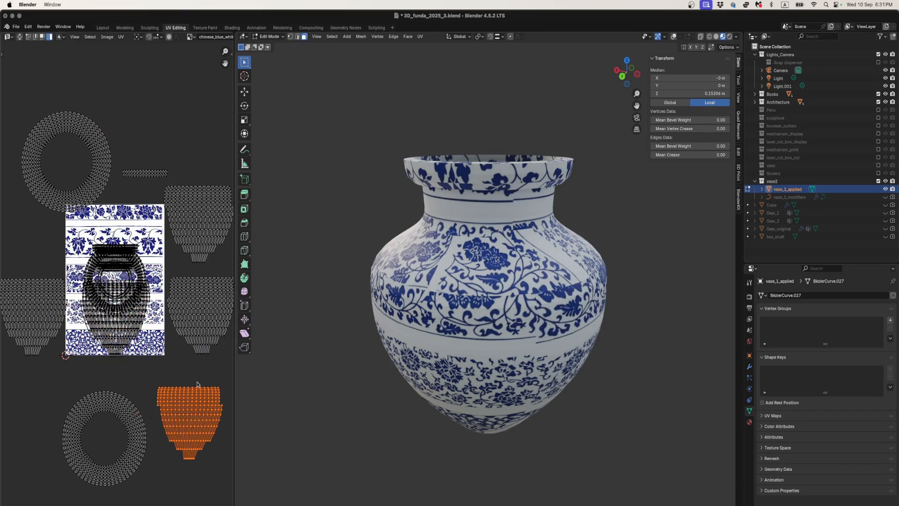
pyautogui.scroll(-1, 186, 350)
pyautogui.click(124, 329)
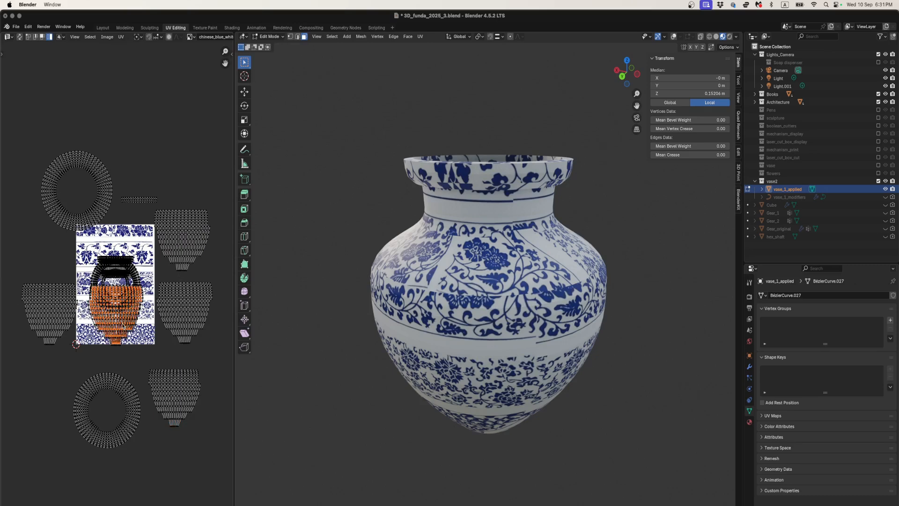
pyautogui.press('g')
pyautogui.click(44, 402)
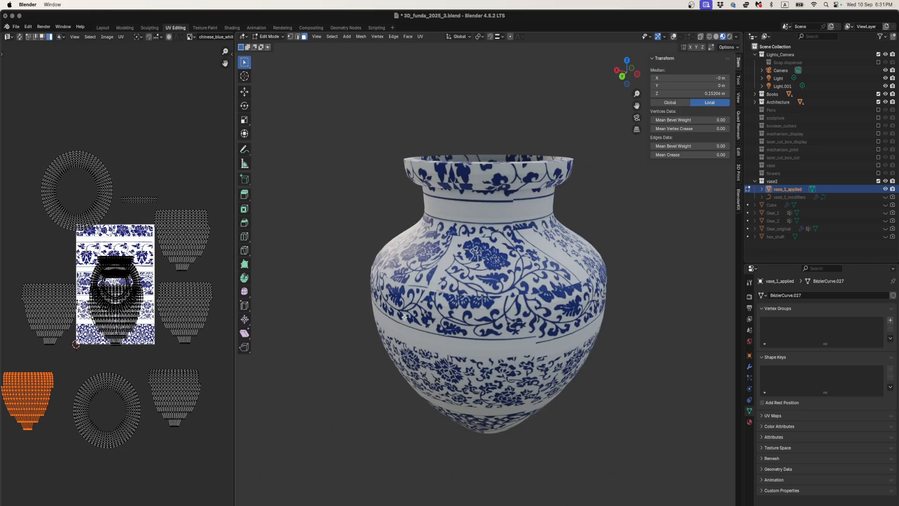
# - Move two more tapered body UV islands off the image: one to its far upper right and one well above it
pyautogui.click(129, 316)
pyautogui.press('g')
pyautogui.click(208, 171)
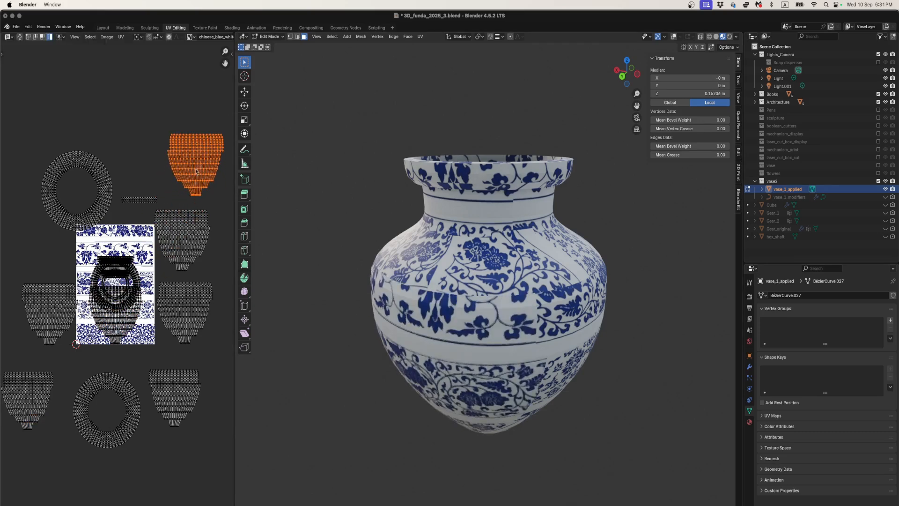
pyautogui.click(115, 323)
pyautogui.press('g')
pyautogui.click(135, 105)
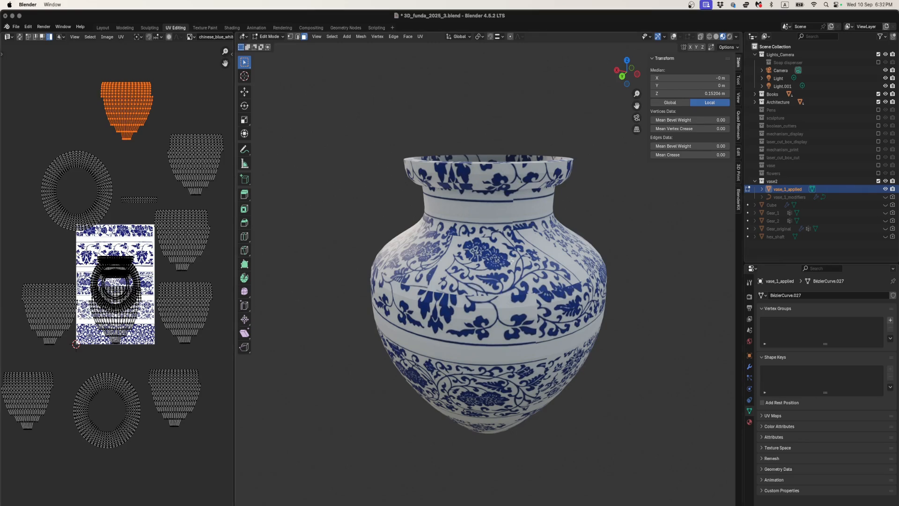
# - Check the textured vase in Object Mode, turn the viewport overlays back on, and return to Edit Mode
pyautogui.press('Tab')
pyautogui.press('Tab')
pyautogui.press('Tab')
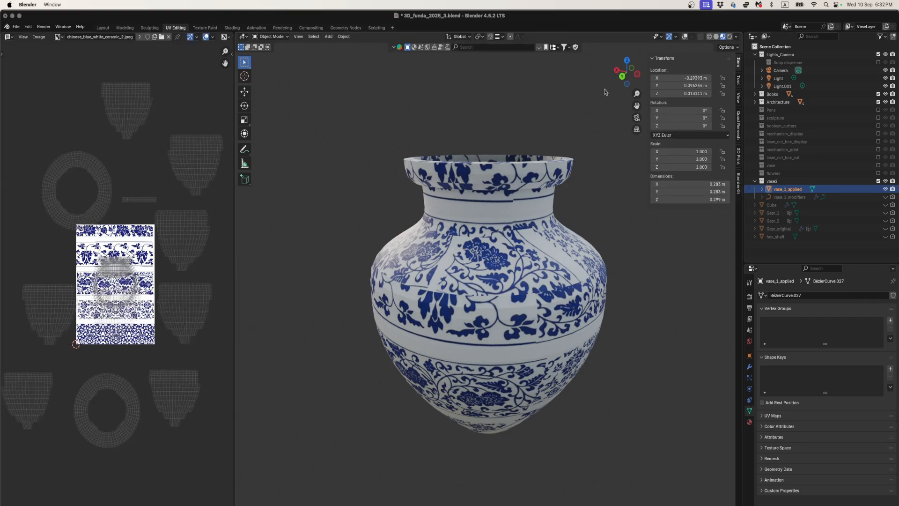
pyautogui.click(684, 37)
pyautogui.moveTo(515, 209); pyautogui.dragTo(497, 239, button='middle')
pyautogui.press('Tab')
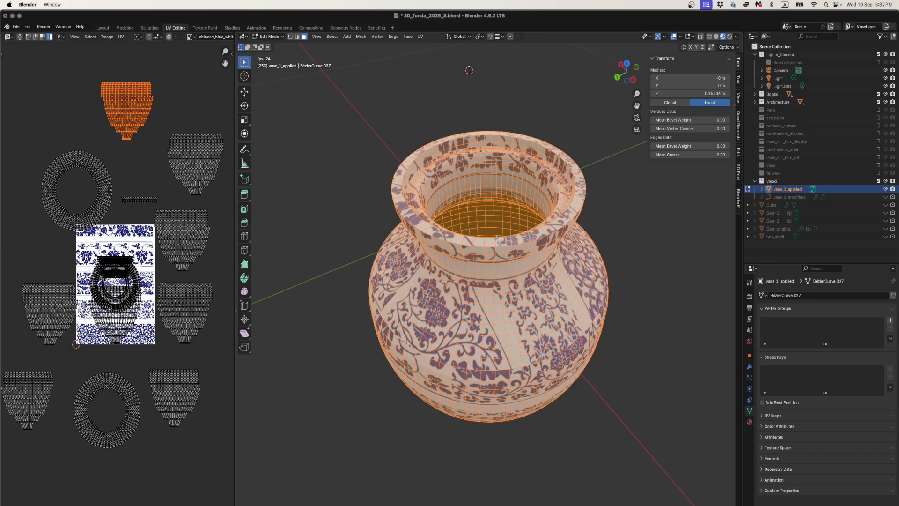
# - Switch to edge selection and select one vertical edge loop running down the vase's outer wall
pyautogui.press('2')
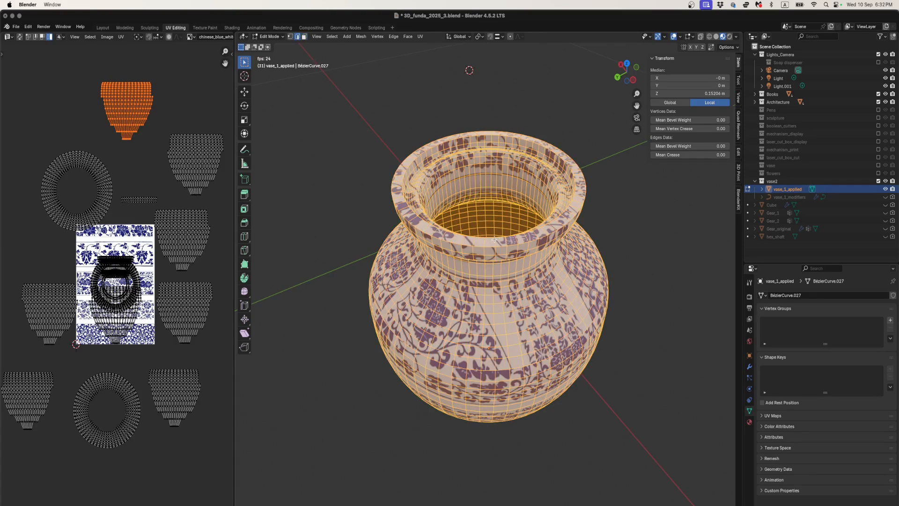
pyautogui.keyDown('alt'); pyautogui.keyDown('shift'); pyautogui.click(493, 328); pyautogui.keyUp('shift'); pyautogui.keyUp('alt')
pyautogui.click(482, 302)
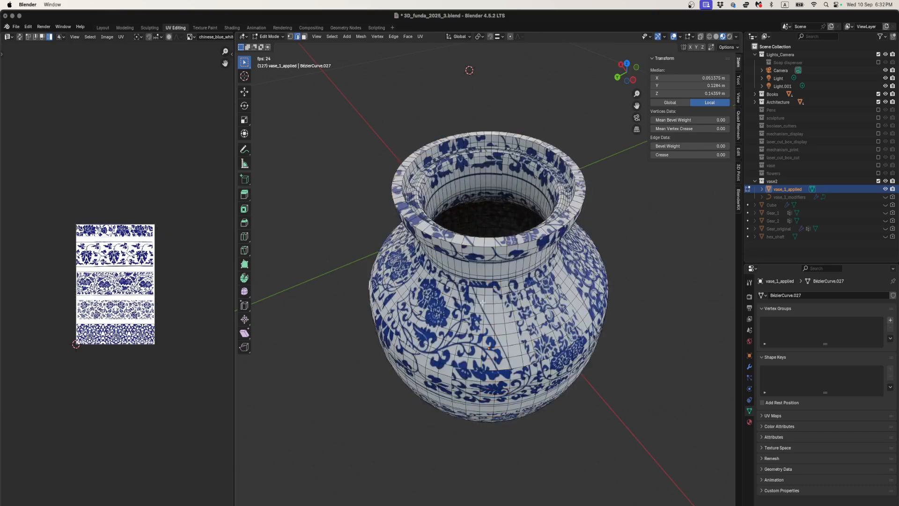
pyautogui.keyDown('alt'); pyautogui.click(494, 319); pyautogui.keyUp('alt')
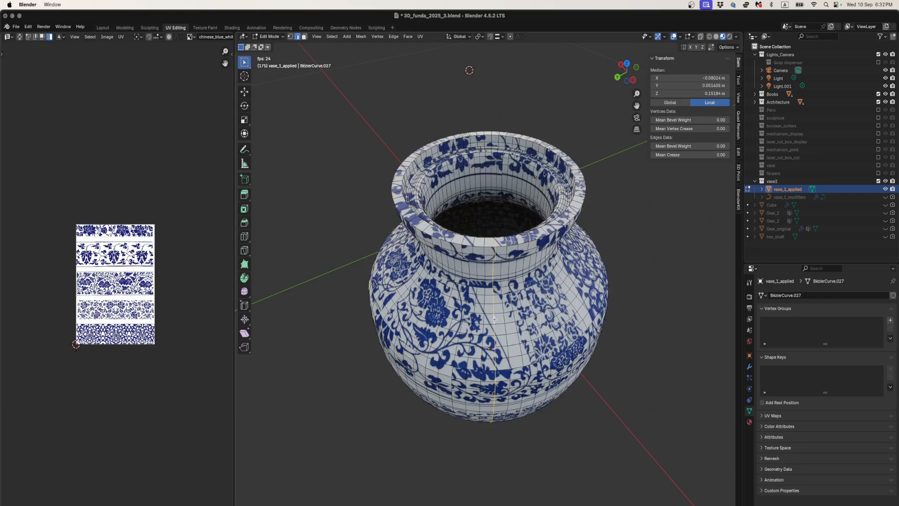
pyautogui.moveTo(481, 279); pyautogui.dragTo(509, 345, button='middle')
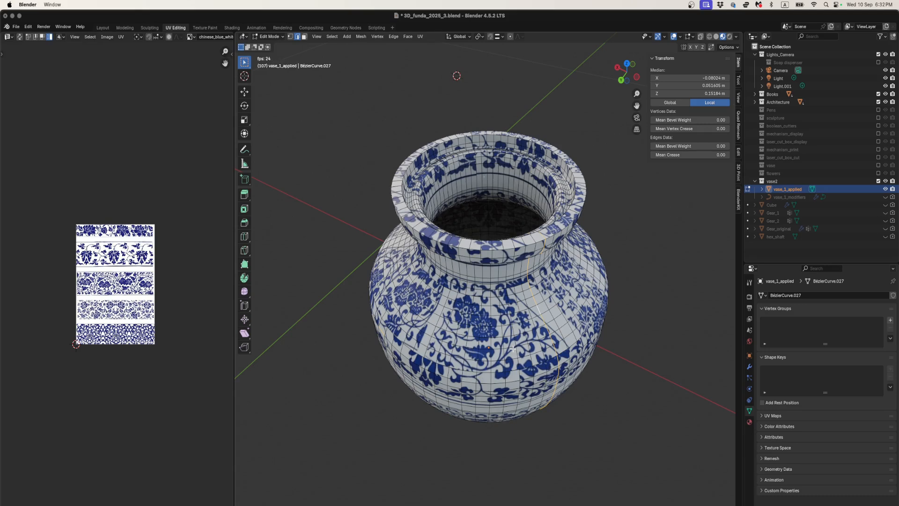
# - Mark the selected vertical edge loop on the vase's outer wall as a seam
pyautogui.moveTo(526, 341); pyautogui.dragTo(495, 298, button='middle')
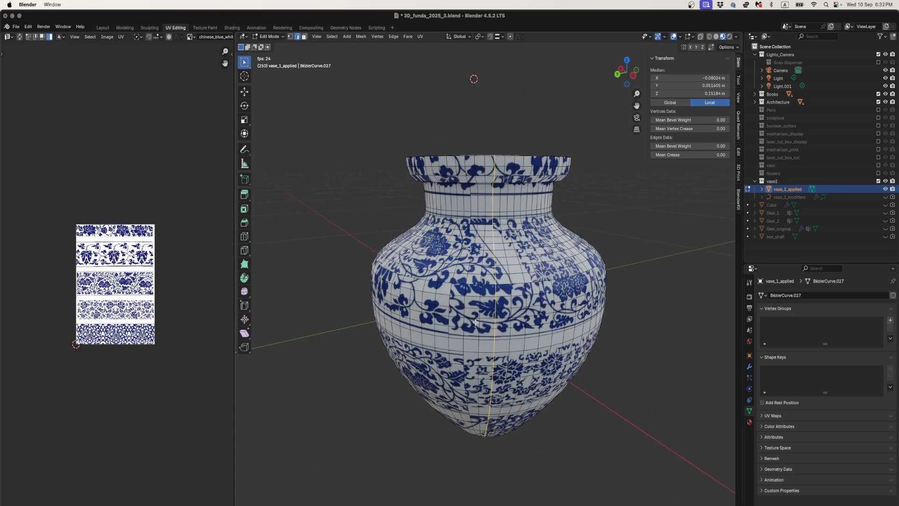
pyautogui.hotkey('ctrl', 'e')
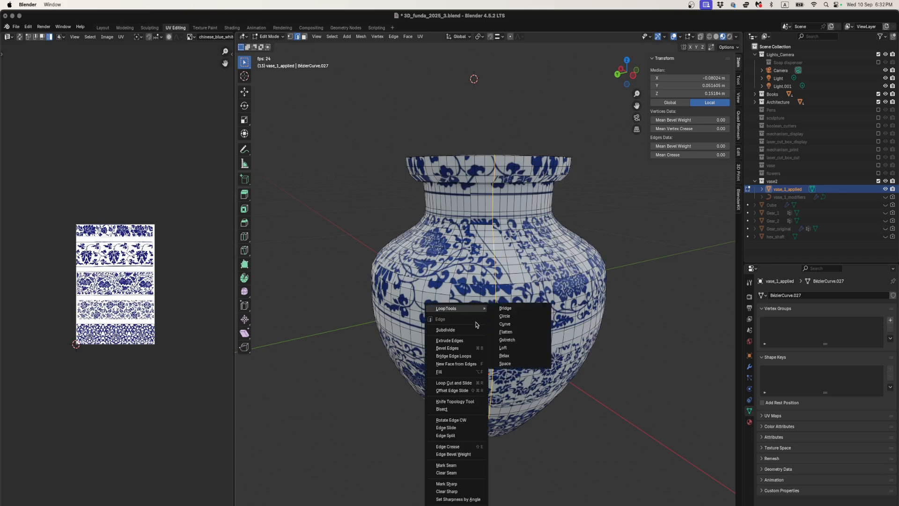
pyautogui.click(464, 464)
# - Select the flat base on the underside of the vase and mark its edges as a seam
pyautogui.moveTo(465, 468); pyautogui.dragTo(531, 285, button='middle')
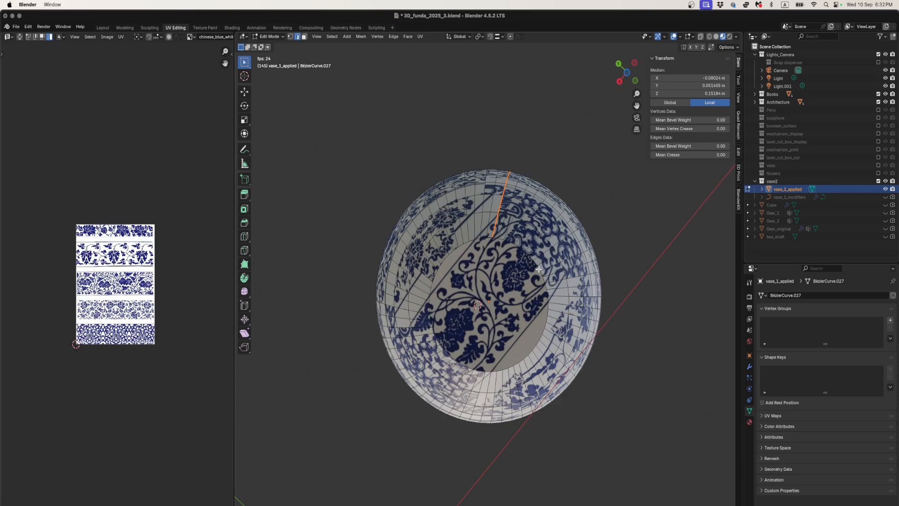
pyautogui.press('l')
pyautogui.hotkey('ctrl', 'e')
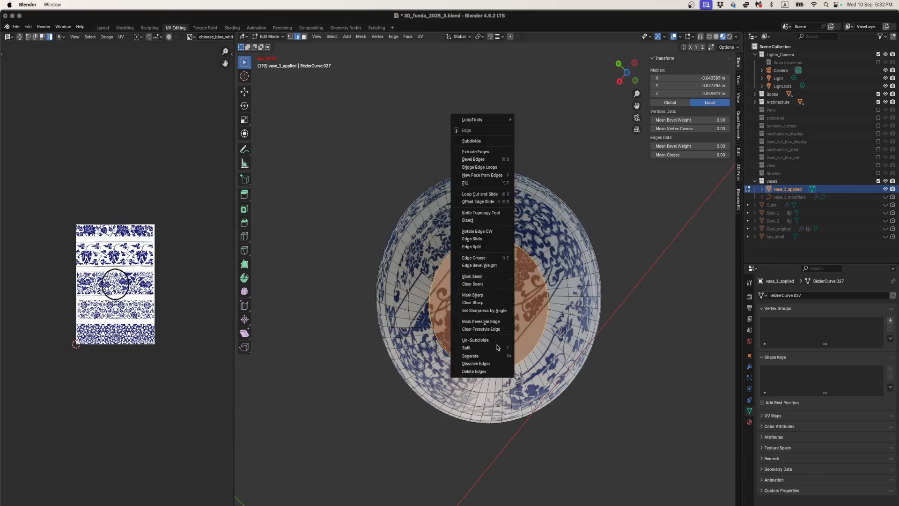
pyautogui.click(472, 276)
# - Select the edge loop around the vase's rim and mark it as a seam
pyautogui.moveTo(472, 277); pyautogui.dragTo(498, 290, button='middle')
pyautogui.keyDown('alt'); pyautogui.keyDown('shift'); pyautogui.click(496, 273); pyautogui.keyUp('shift'); pyautogui.keyUp('alt')
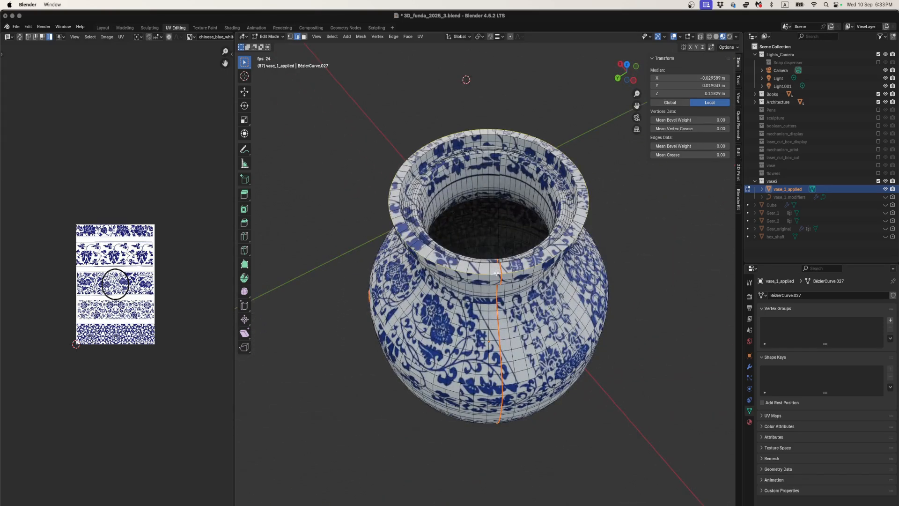
pyautogui.rightClick(496, 273)
pyautogui.click(462, 351)
# - Select the entire vase mesh and unwrap it with Cylinder Projection using the View on Equator direction
pyautogui.moveTo(418, 412); pyautogui.dragTo(444, 374, button='middle')
pyautogui.press('a')
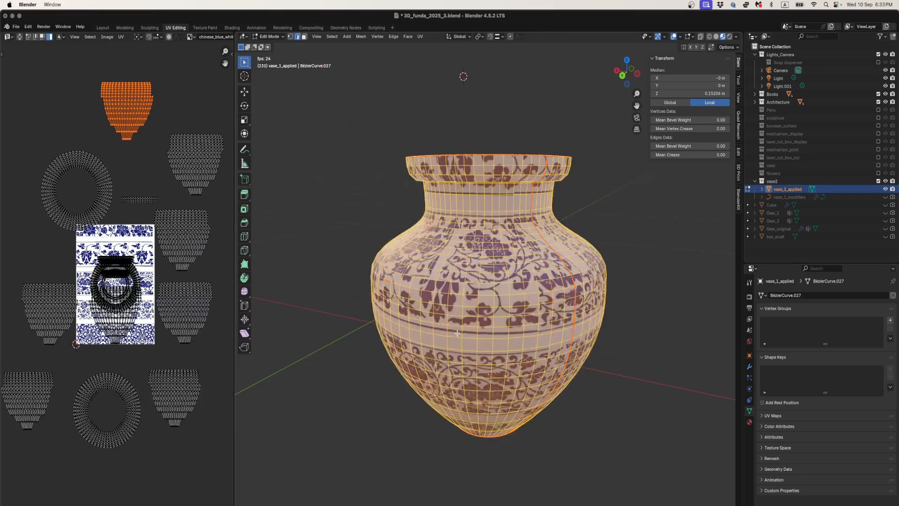
pyautogui.press('u')
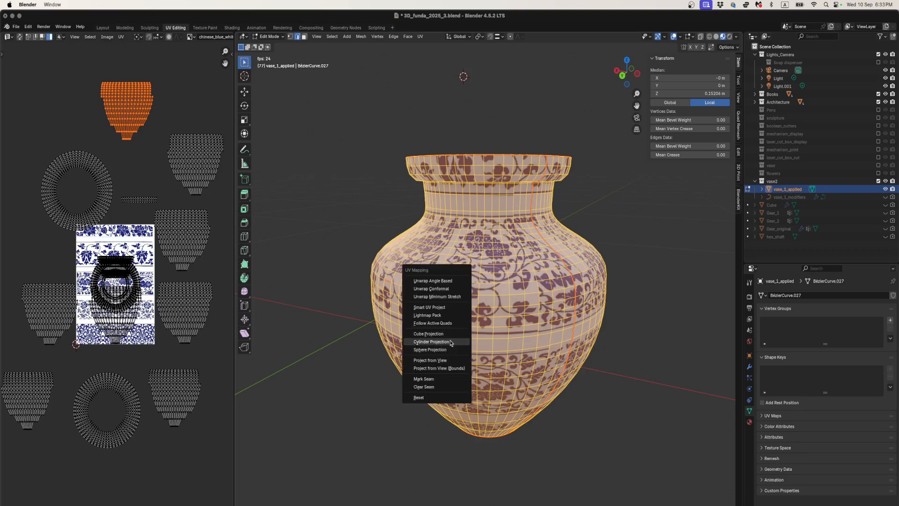
pyautogui.click(449, 341)
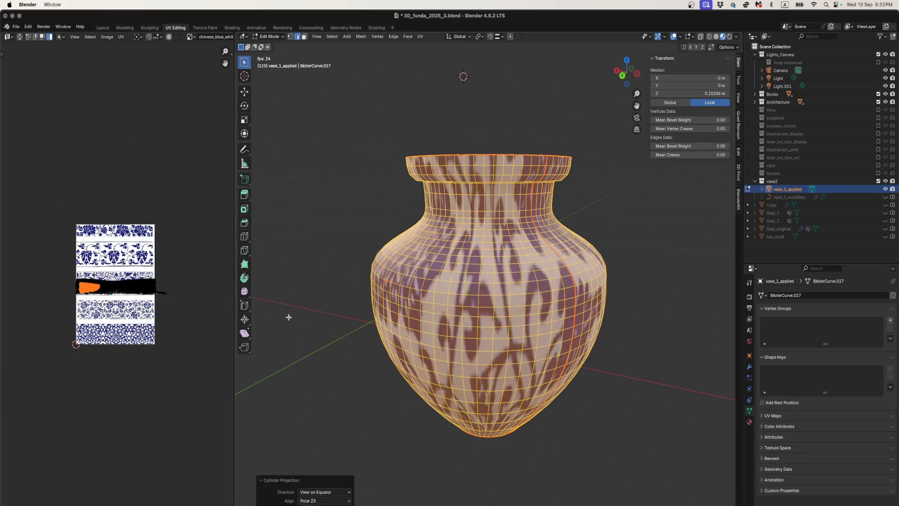
pyautogui.scroll(5, 171, 307)
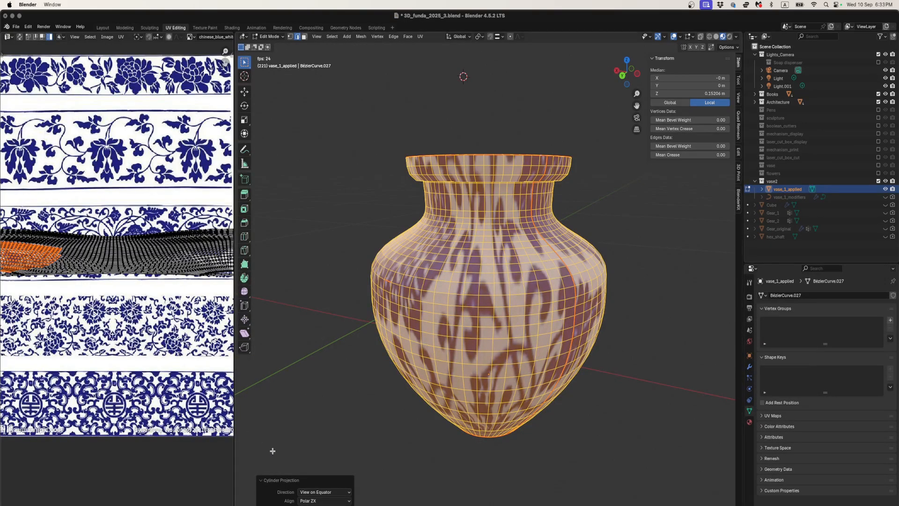
pyautogui.scroll(-5, 160, 398)
pyautogui.scroll(1, 159, 398)
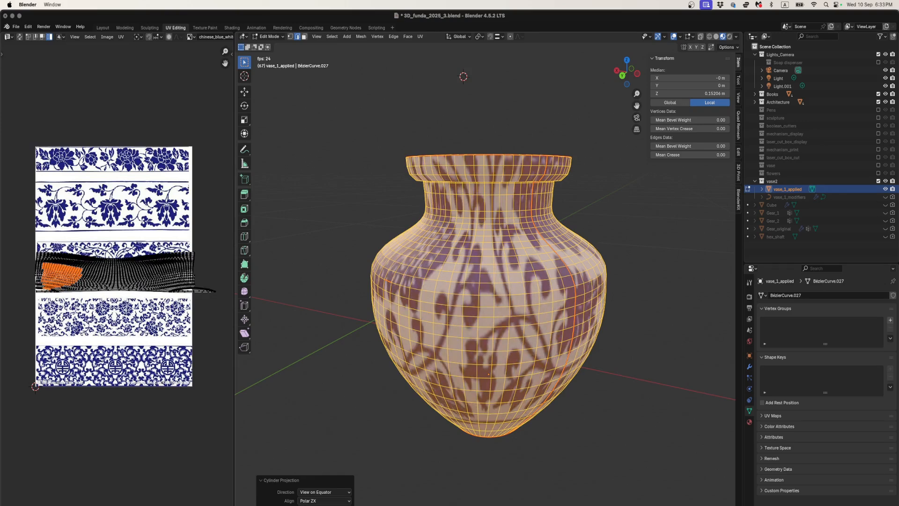
# - Reproject the whole vase from a straight side view with Cylinder Projection, direction Align to Object and Polar ZX alignment
pyautogui.click(312, 501)
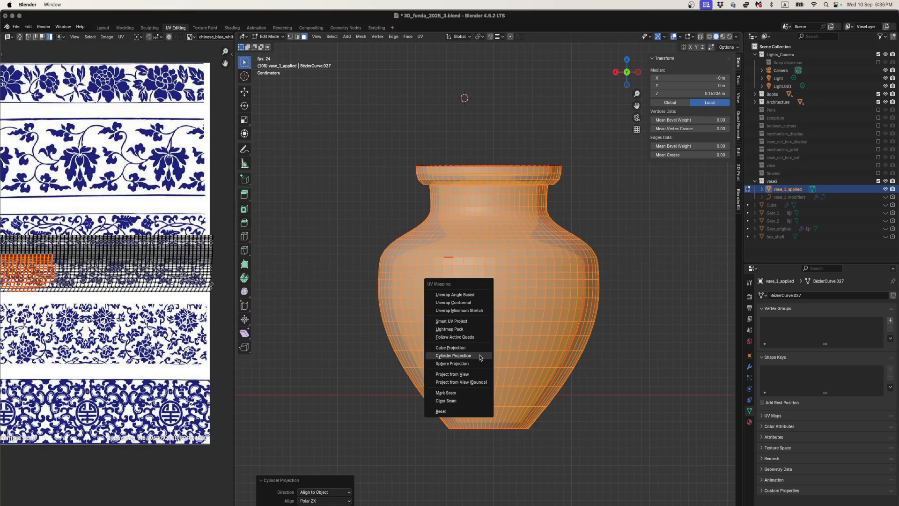
pyautogui.click(480, 356)
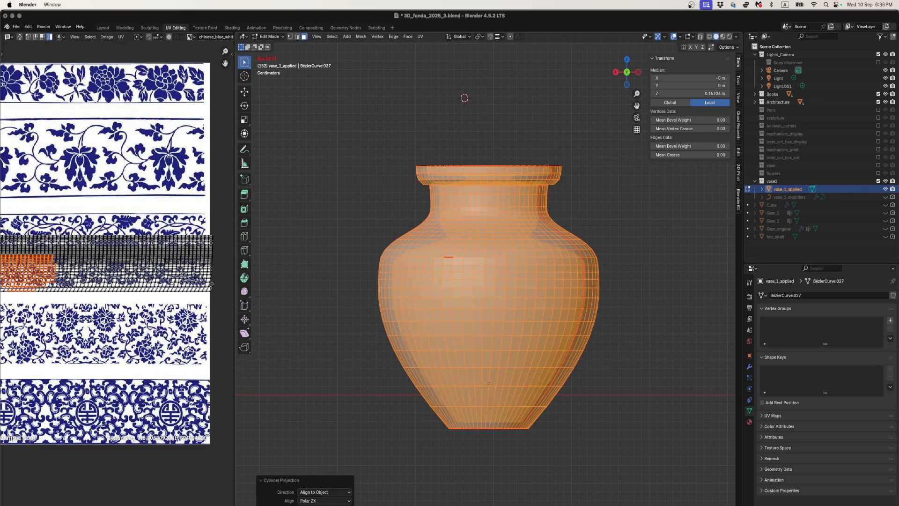
pyautogui.click(316, 492)
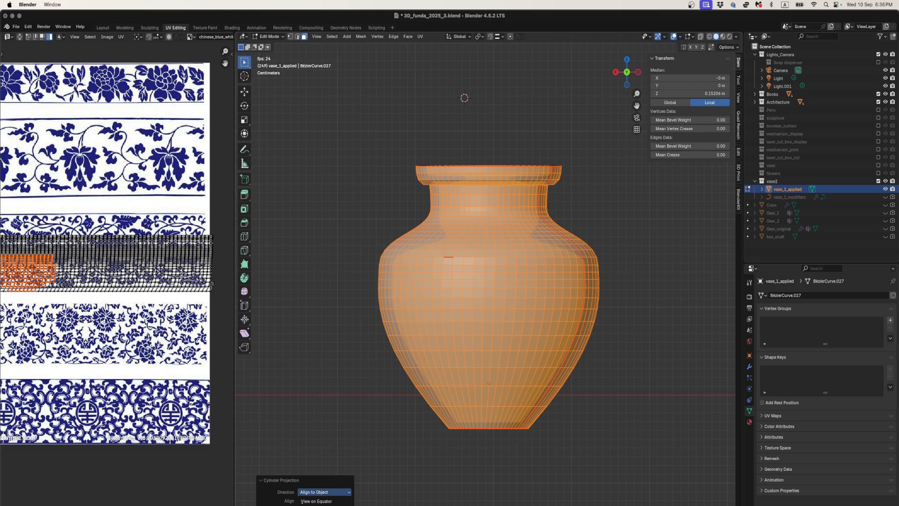
pyautogui.press('Escape')
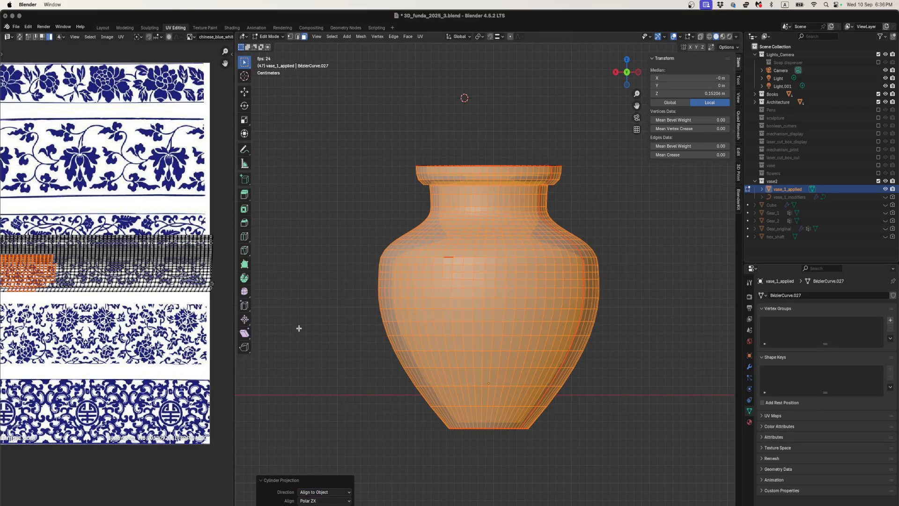
# - Box-select the whole projected UV strip lying across the middle of the pattern image
pyautogui.scroll(-3, 112, 302)
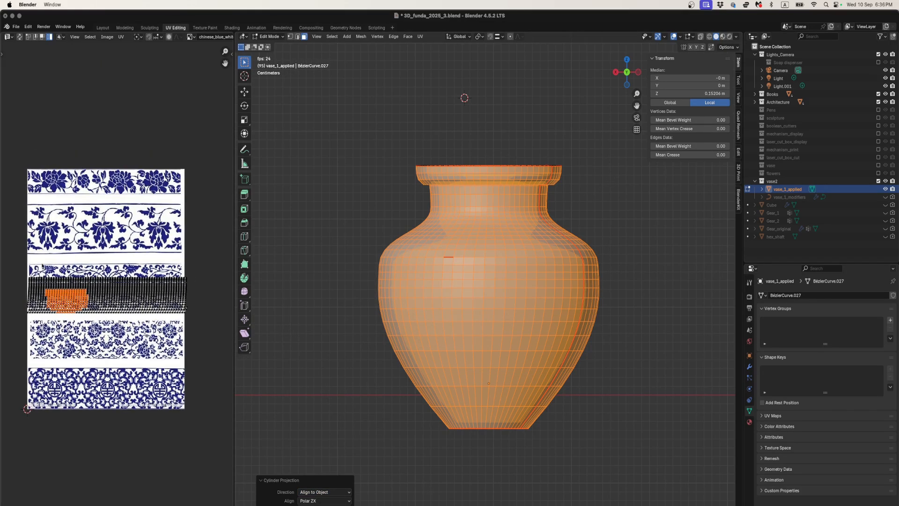
pyautogui.moveTo(8, 263); pyautogui.dragTo(216, 351)
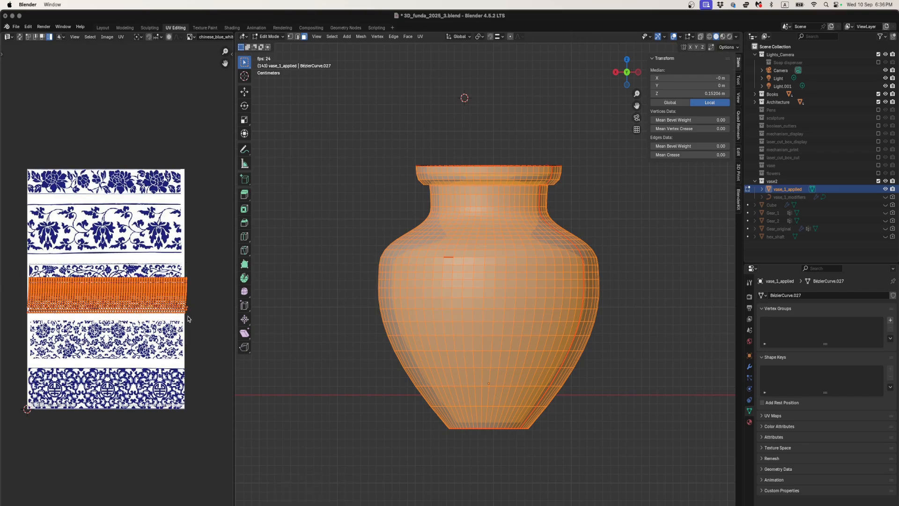
pyautogui.scroll(3, 189, 319)
pyautogui.scroll(-4, 184, 323)
pyautogui.scroll(2, 173, 301)
pyautogui.scroll(-1, 176, 301)
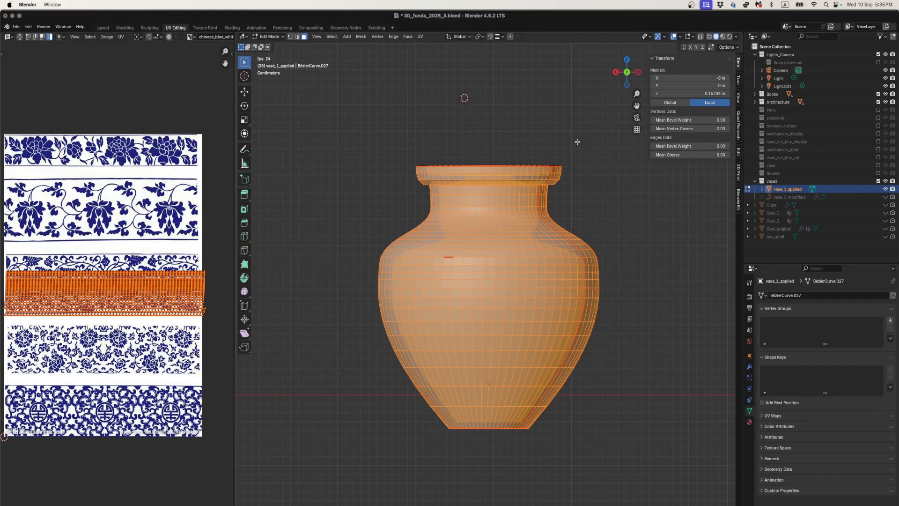
# - Check the vase in Object Mode with Material Preview shading, return to Edit Mode, and hide the viewport overlays
pyautogui.moveTo(576, 142); pyautogui.dragTo(503, 197, button='middle')
pyautogui.press('Tab')
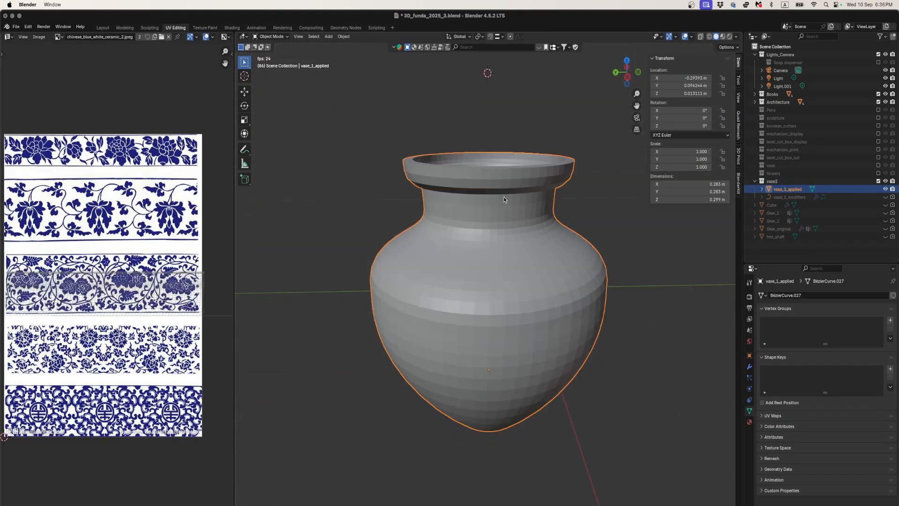
pyautogui.press('z')
pyautogui.click(500, 248)
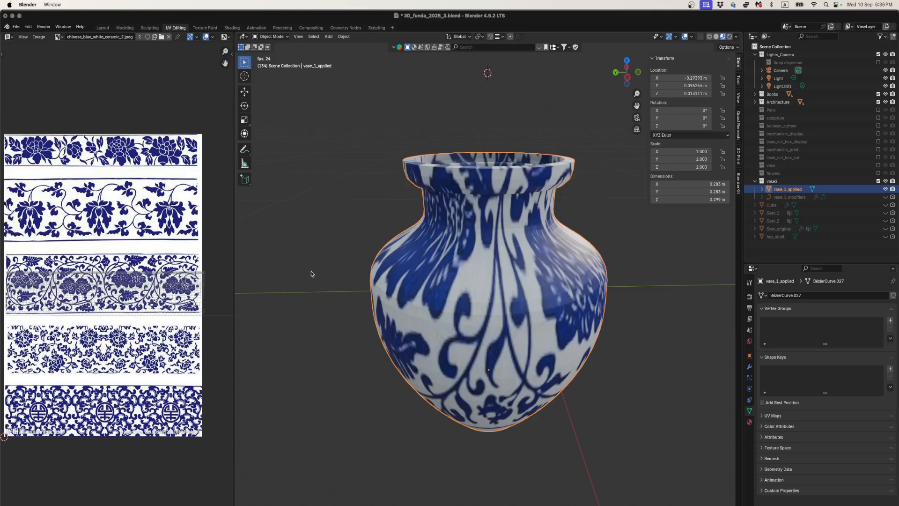
pyautogui.press('Tab')
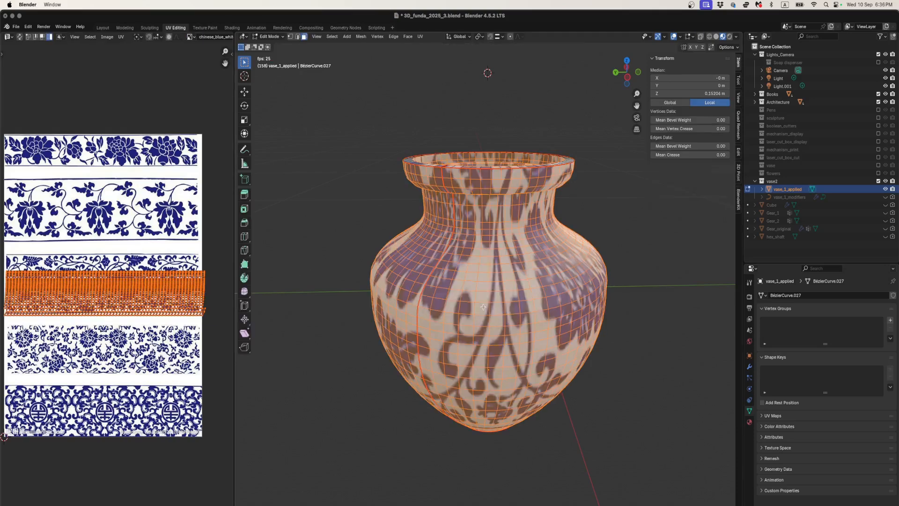
pyautogui.click(673, 37)
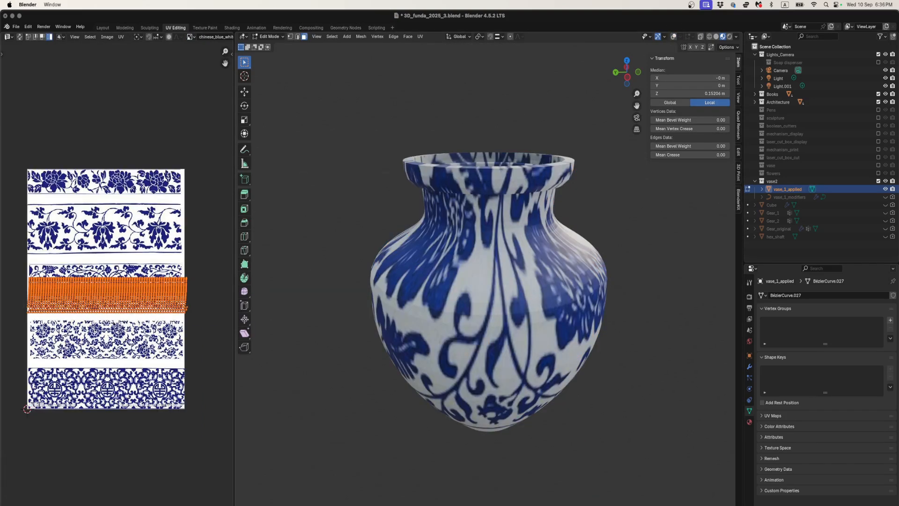
# - Try stretching the UV strip on the image along Y across several pattern bands, and undo the scaling
pyautogui.press('s')
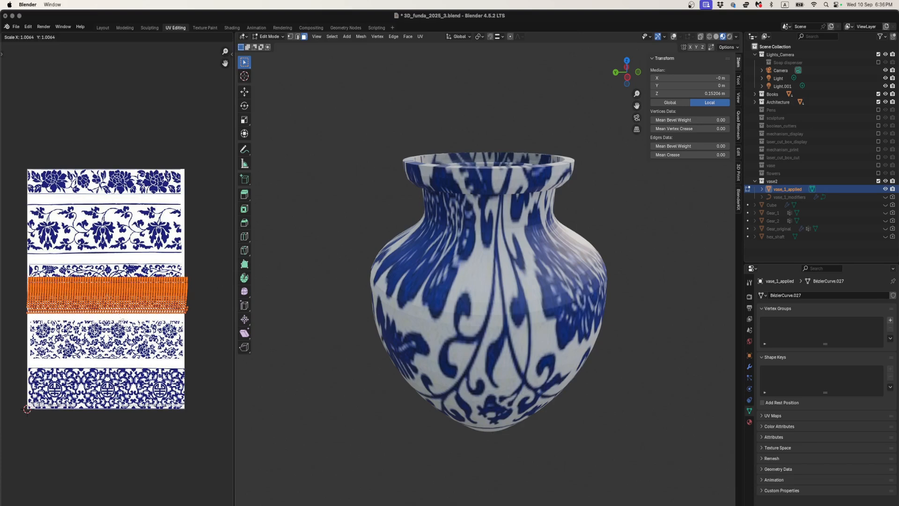
pyautogui.press('y')
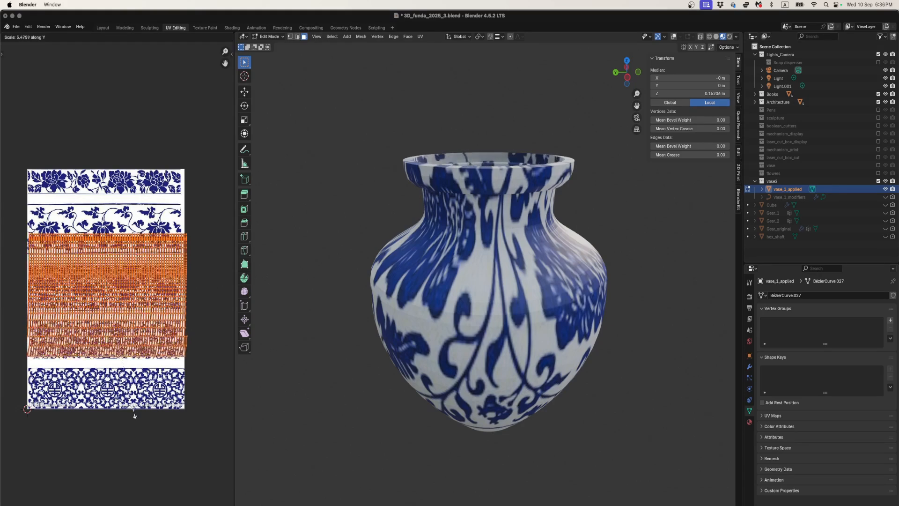
pyautogui.click(135, 435)
pyautogui.moveTo(426, 306)
pyautogui.mouseDown(button='middle')
pyautogui.moveTo(427, 340)
pyautogui.moveTo(426, 304)
pyautogui.mouseUp(button='middle')
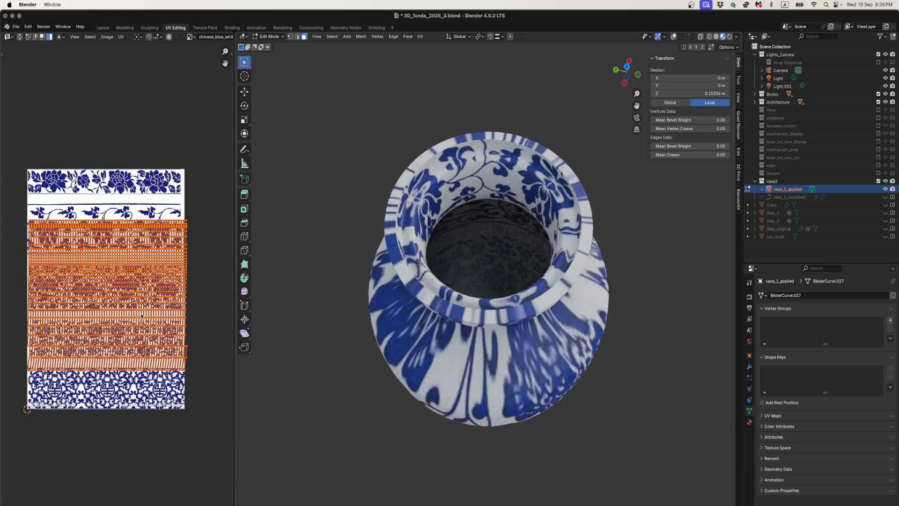
pyautogui.press('s')
pyautogui.press('y')
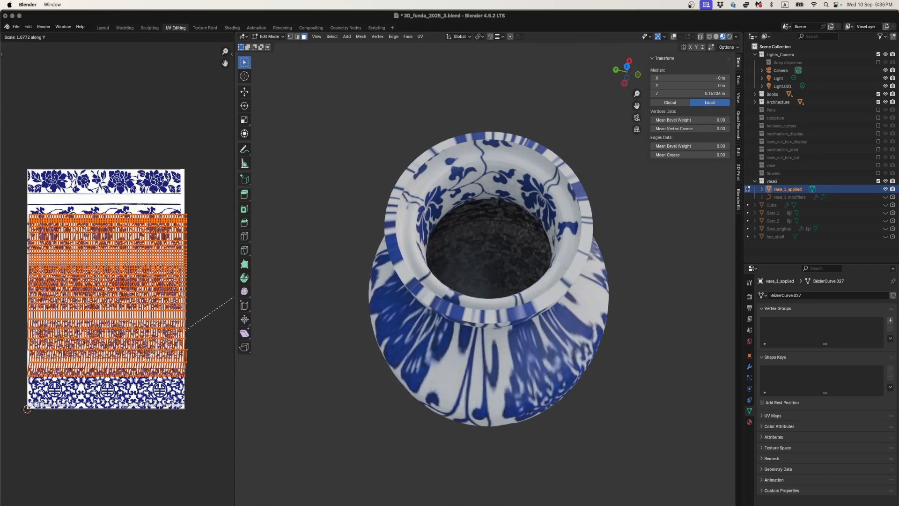
pyautogui.press('Escape')
pyautogui.scroll(1, 121, 320)
pyautogui.scroll(-3, 121, 320)
pyautogui.press('super+z')
pyautogui.press('super+z')
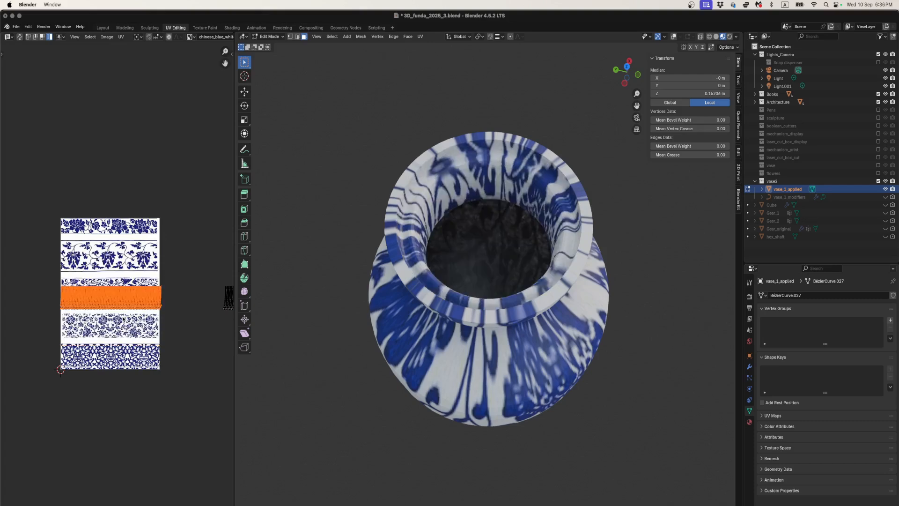
# - Select only the inner wall's UV strip on the image, leaving the strip beside the image unselected
pyautogui.scroll(-4, 165, 283)
pyautogui.scroll(2, 166, 282)
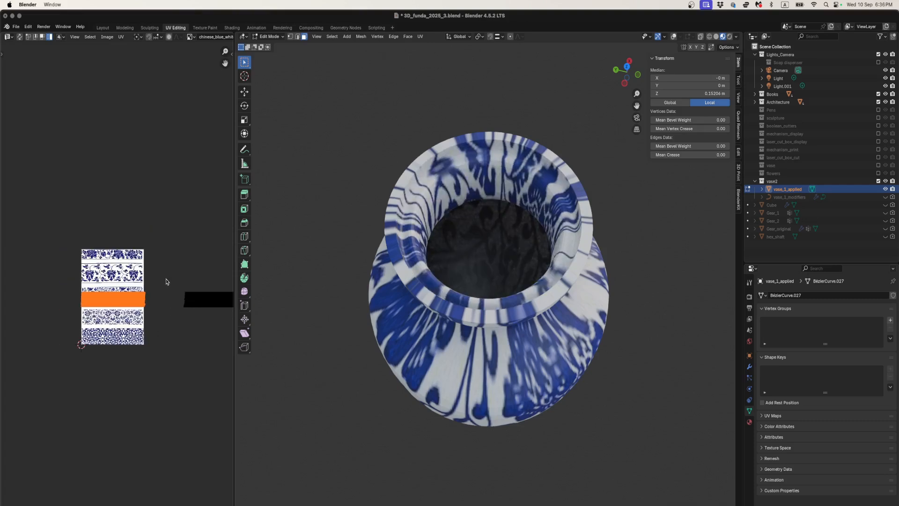
pyautogui.scroll(-1, 165, 282)
pyautogui.moveTo(164, 282); pyautogui.dragTo(226, 318)
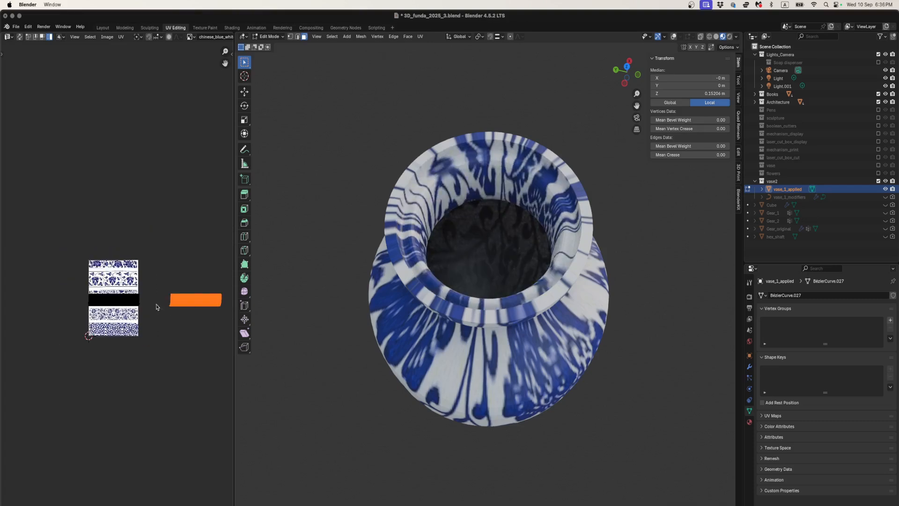
pyautogui.press('a')
pyautogui.press('super+z')
pyautogui.moveTo(84, 274); pyautogui.dragTo(140, 309)
pyautogui.scroll(2, 141, 311)
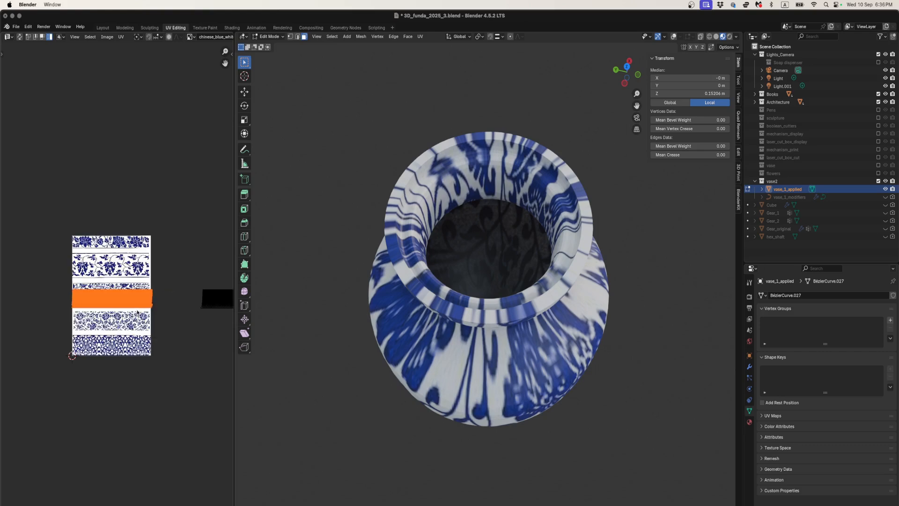
# - Shrink the inner wall's UV strip to a small block and shift it to just below the third pattern band
pyautogui.press('g')
pyautogui.click(134, 318)
pyautogui.scroll(3, 136, 314)
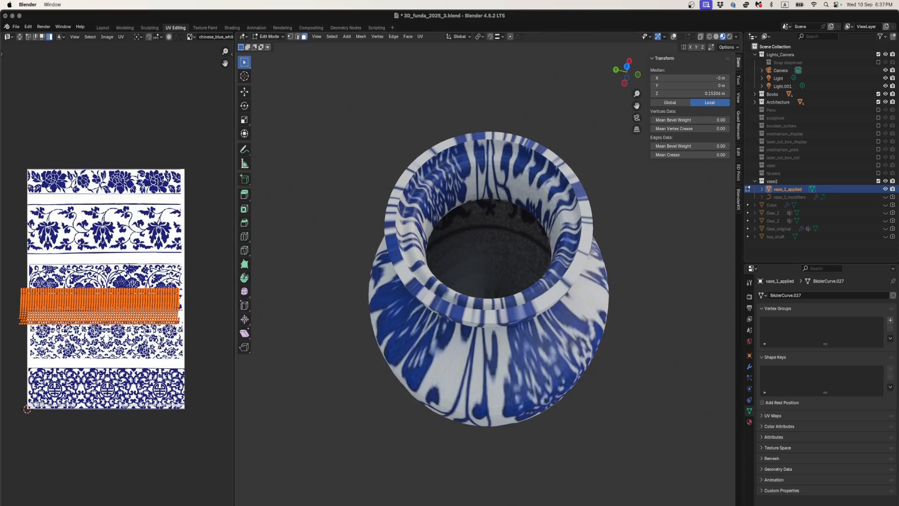
pyautogui.press('s')
pyautogui.press('Return')
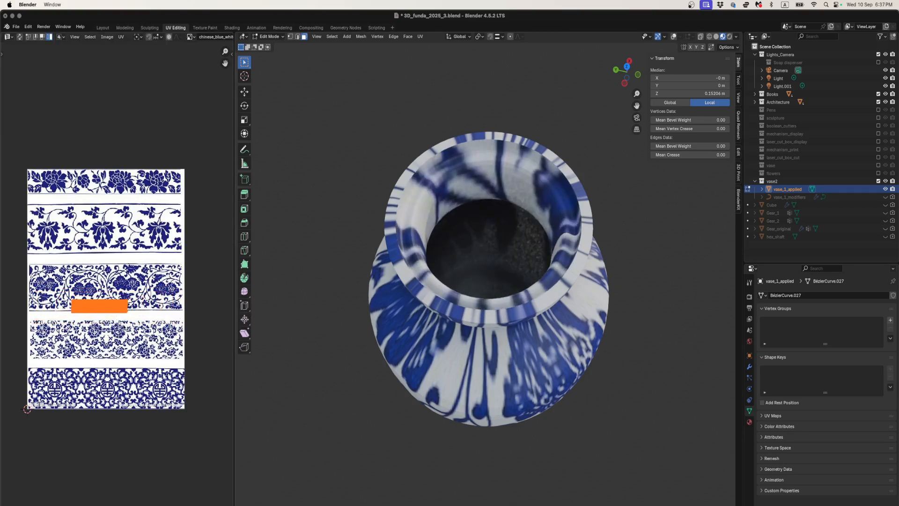
pyautogui.press('g')
pyautogui.click(126, 329)
pyautogui.press('s')
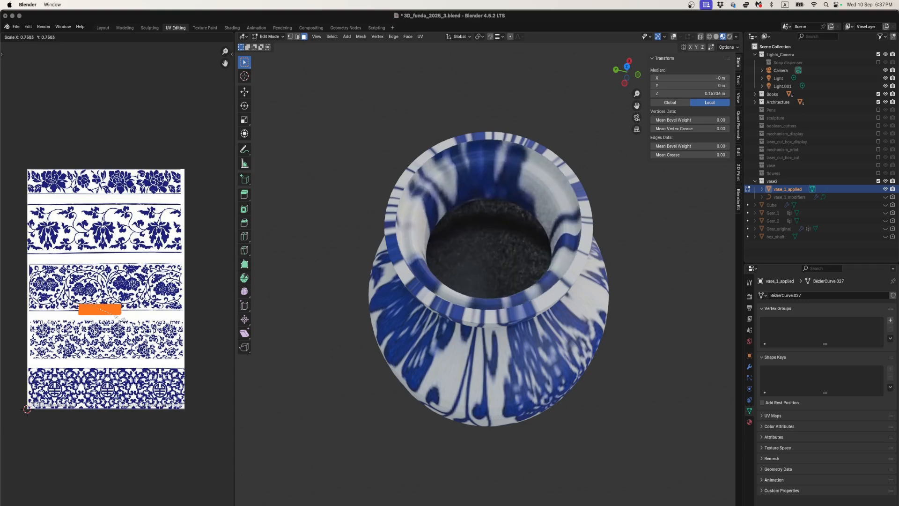
pyautogui.click(122, 321)
# - Move the inner wall's UV block into the white gap above the lowest pattern band and shrink it to fit inside
pyautogui.press('g')
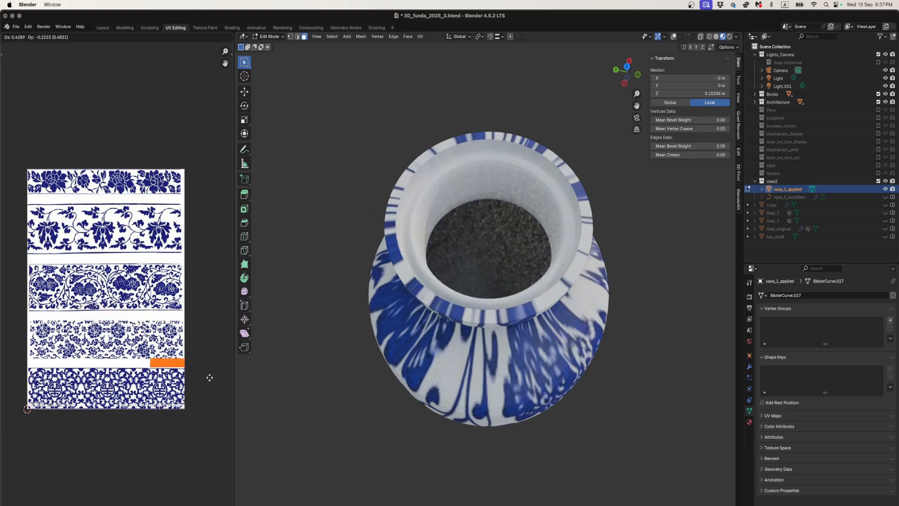
pyautogui.click(207, 378)
pyautogui.scroll(2, 204, 379)
pyautogui.scroll(-2, 175, 381)
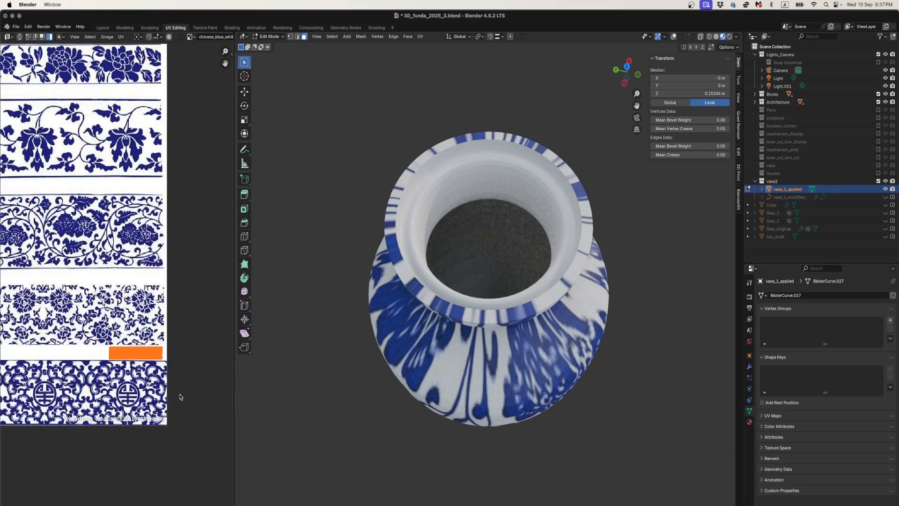
pyautogui.press('s')
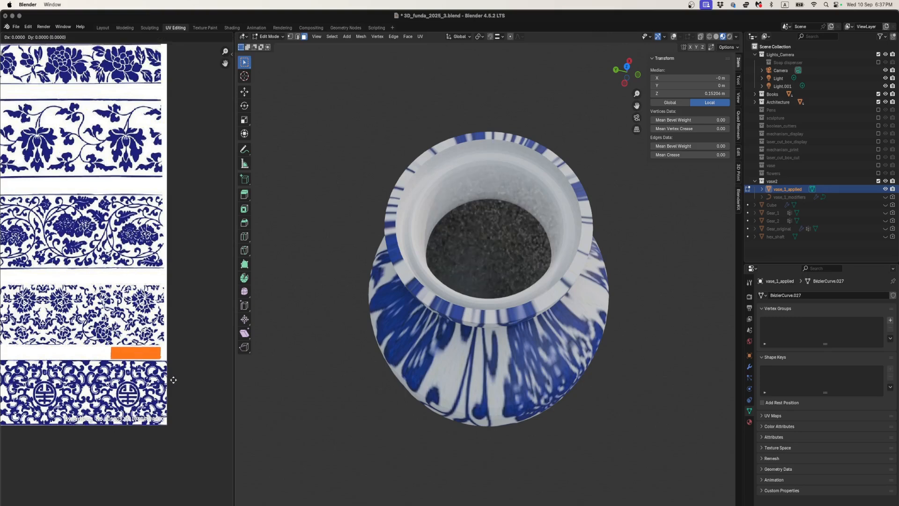
pyautogui.click(173, 380)
pyautogui.press('g')
pyautogui.click(174, 381)
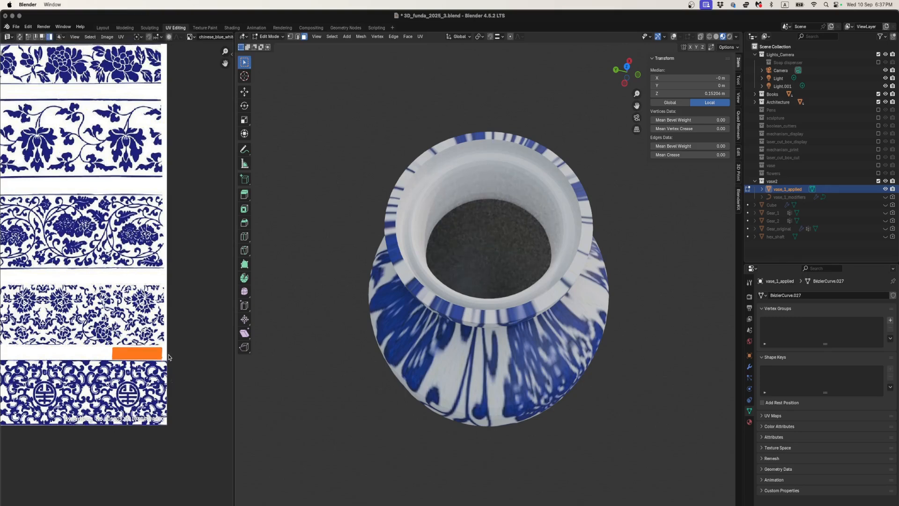
# - Select the outer wall's UV island beside the image and move it onto the image over the third pattern band
pyautogui.scroll(-6, 168, 353)
pyautogui.moveTo(136, 254); pyautogui.dragTo(202, 309)
pyautogui.press('g')
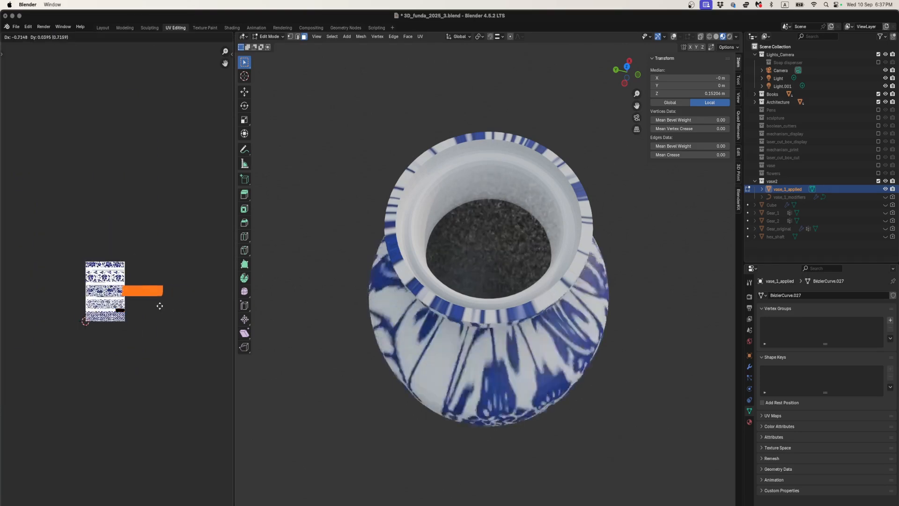
pyautogui.click(126, 304)
pyautogui.moveTo(388, 306); pyautogui.dragTo(468, 257, button='middle')
pyautogui.scroll(5, 117, 301)
pyautogui.moveTo(132, 283); pyautogui.dragTo(159, 325, button='middle')
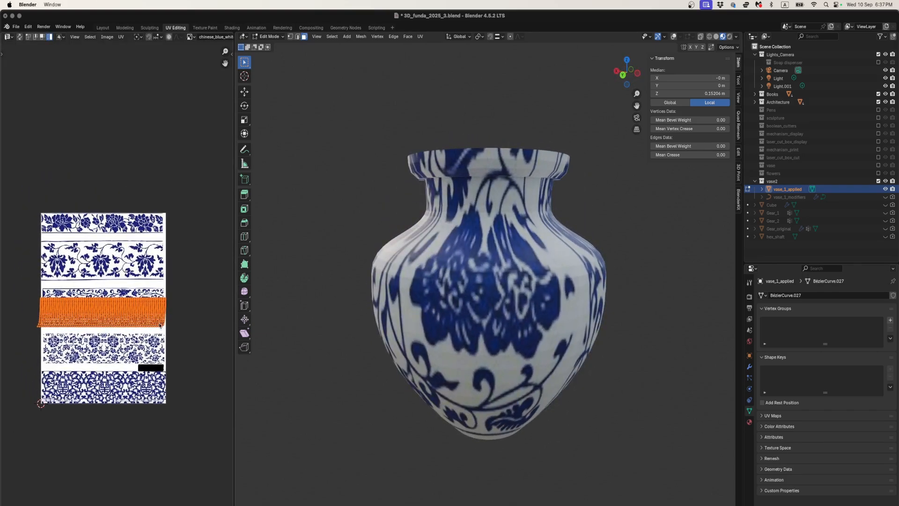
# - Stretch the outer wall's UV island along Y to about 2.6 times its height and view the vase straight from the side
pyautogui.press('s')
pyautogui.press('y')
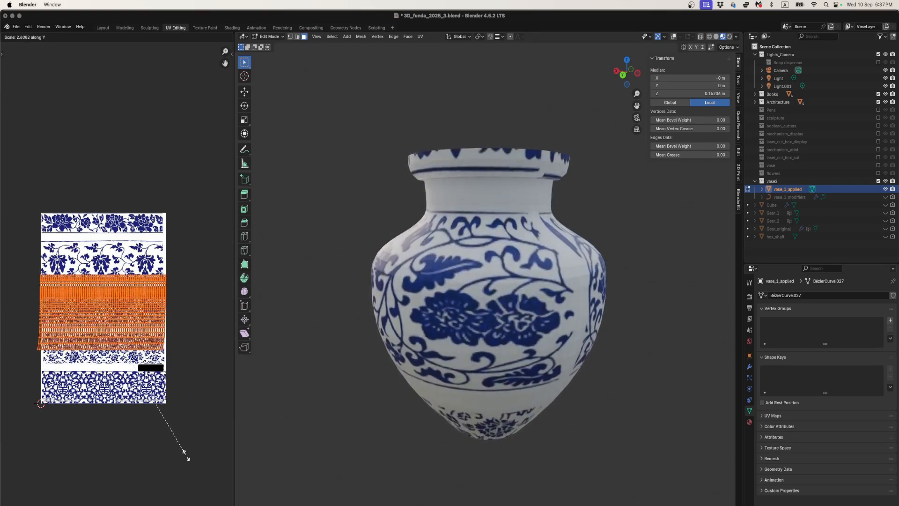
pyautogui.click(187, 457)
pyautogui.click(623, 75)
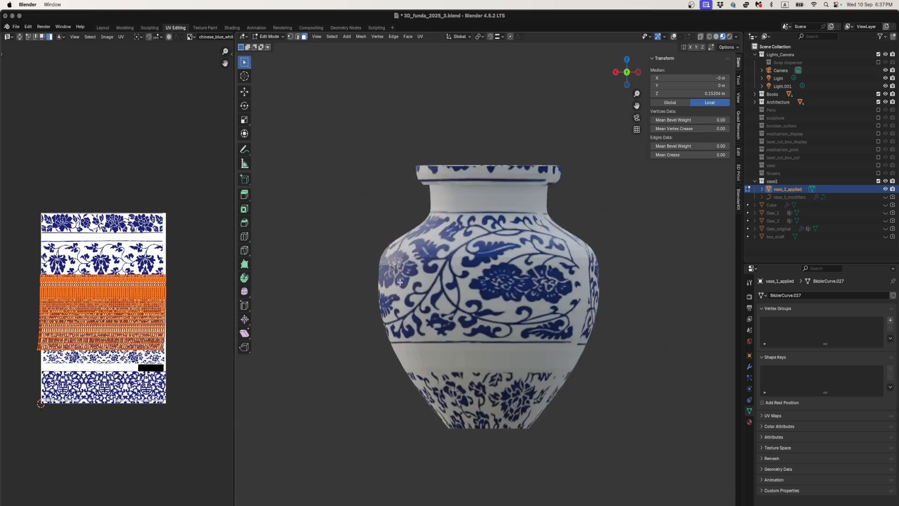
pyautogui.scroll(3, 58, 292)
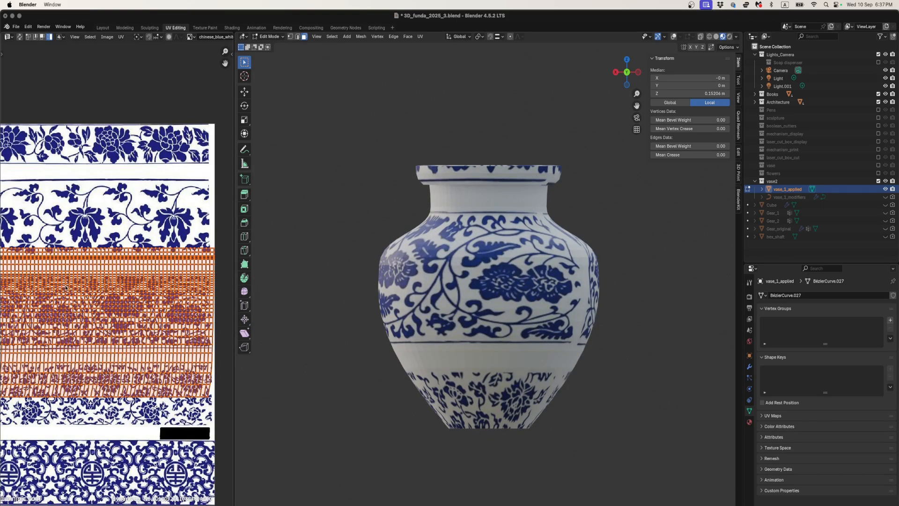
# - Move the outer wall's UV island up over the lower second and the third pattern bands and inspect the vase at an angle
pyautogui.press('g')
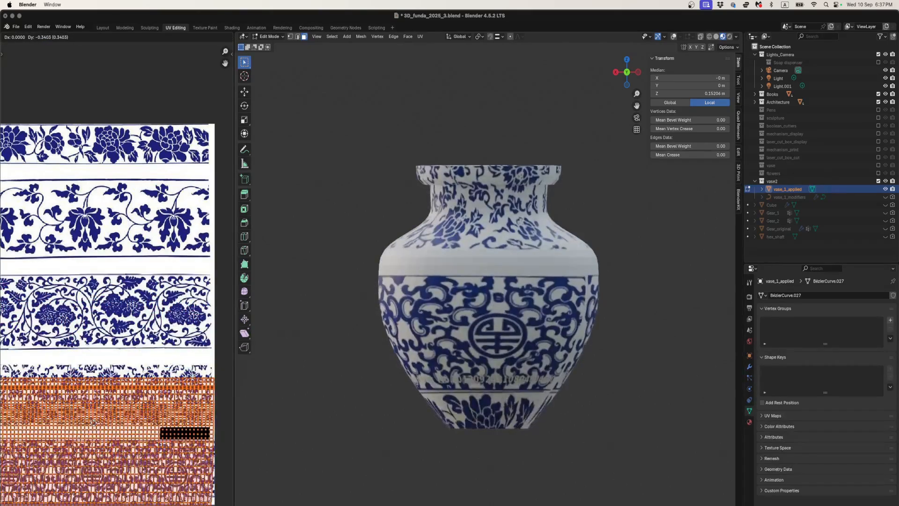
pyautogui.click(105, 279)
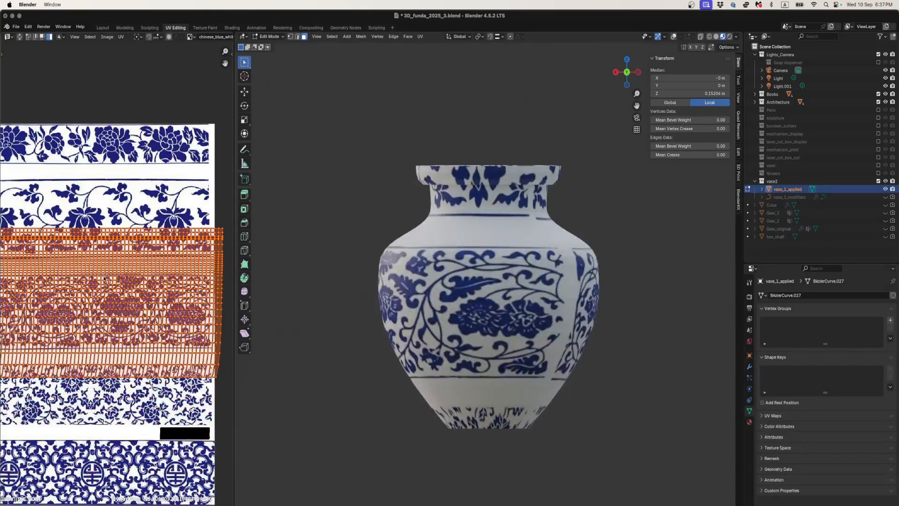
pyautogui.scroll(-2, 369, 291)
pyautogui.moveTo(369, 292); pyautogui.dragTo(416, 313, button='middle')
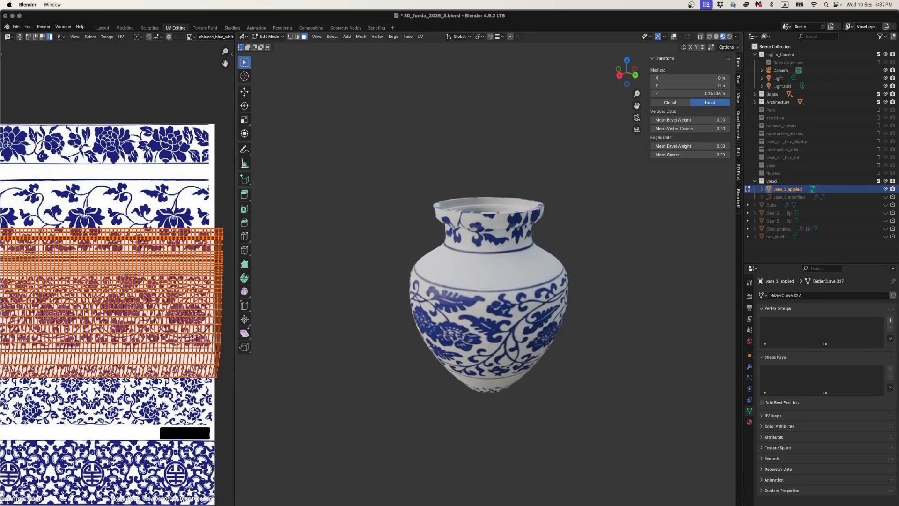
# - Enlarge the outer wall's UV island uniformly across nearly all pattern bands, check the vase from several sides, and reduce the island slightly
pyautogui.press('s')
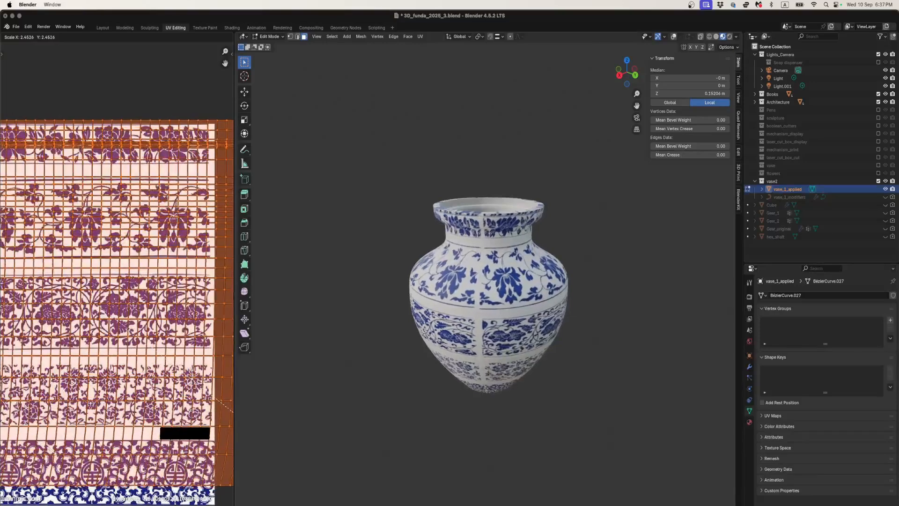
pyautogui.click(15, 393)
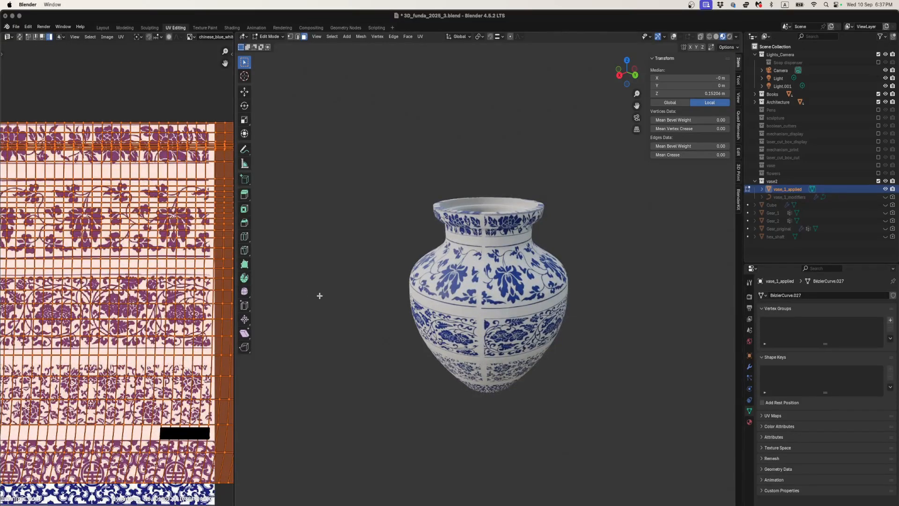
pyautogui.moveTo(459, 311); pyautogui.dragTo(541, 312, button='middle')
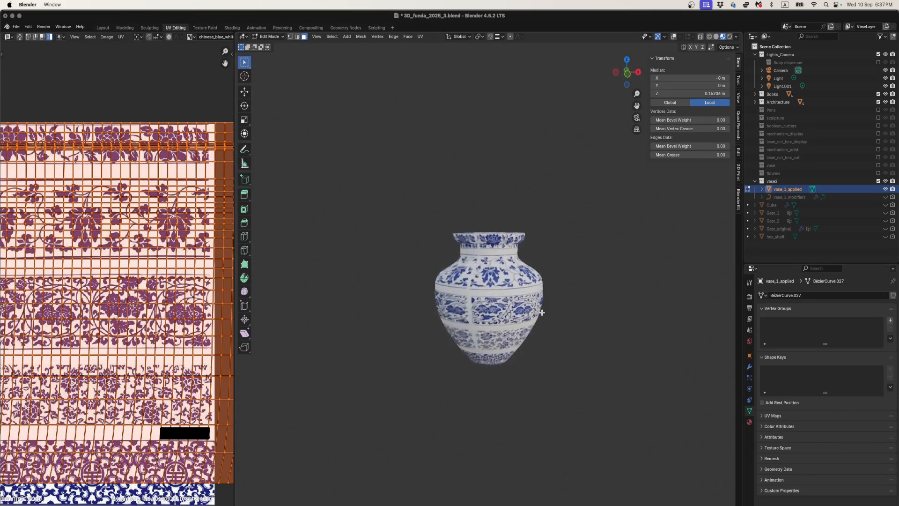
pyautogui.moveTo(471, 290); pyautogui.dragTo(415, 284, button='middle')
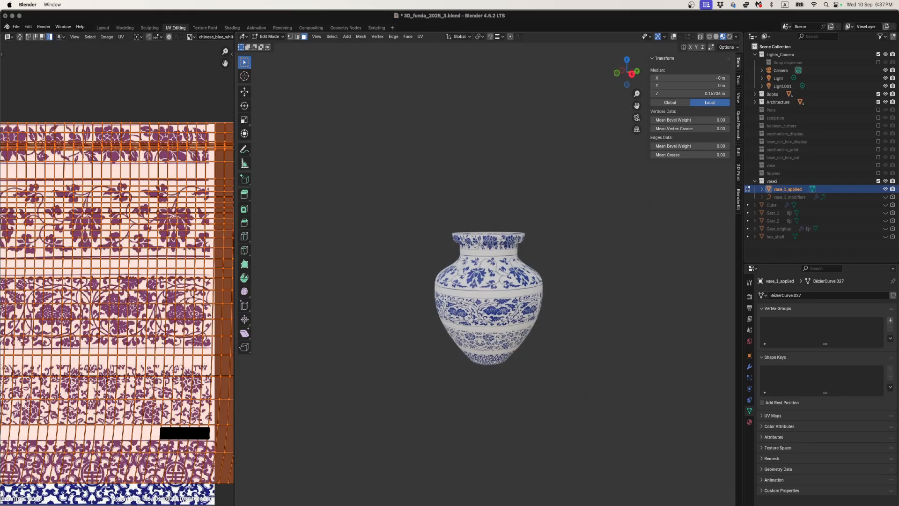
pyautogui.press('s')
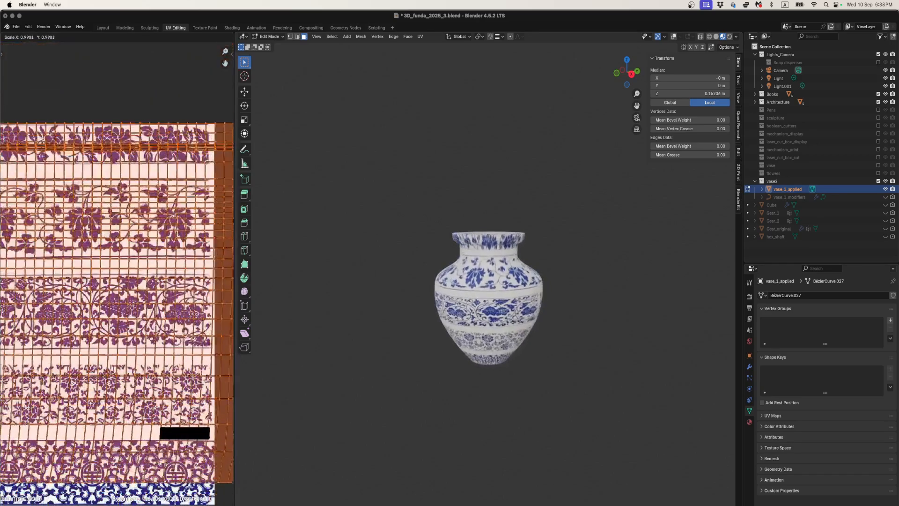
pyautogui.click(181, 328)
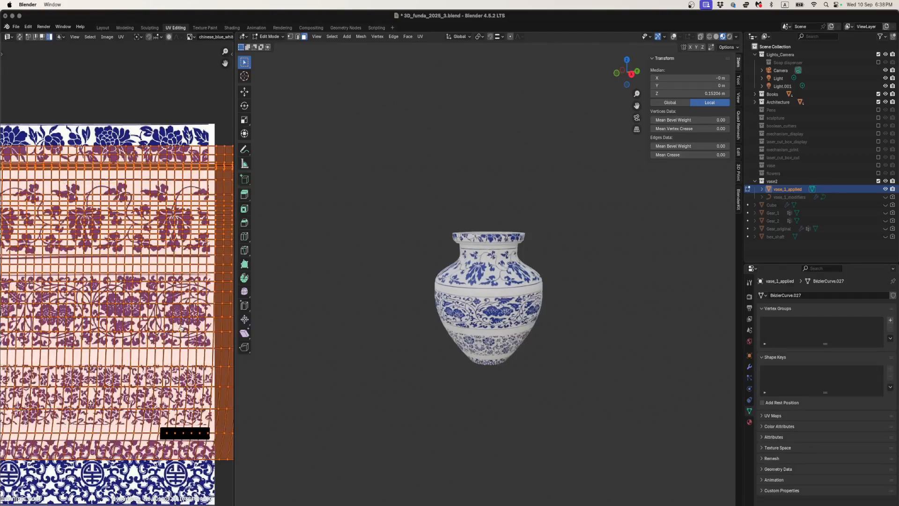
# - Switch to Chrome, view the image results for Chinese blue and white vases as reference, and return to Blender
pyautogui.press('super+Tab')
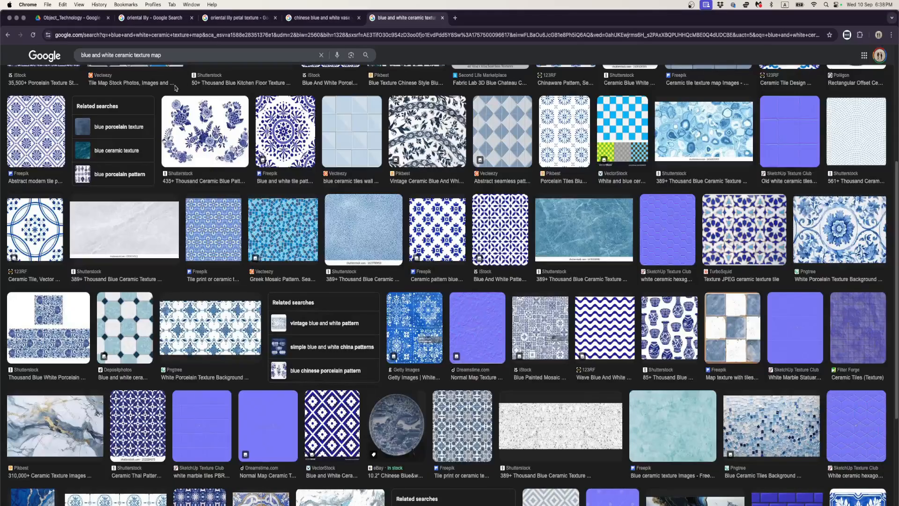
pyautogui.click(149, 22)
pyautogui.click(240, 20)
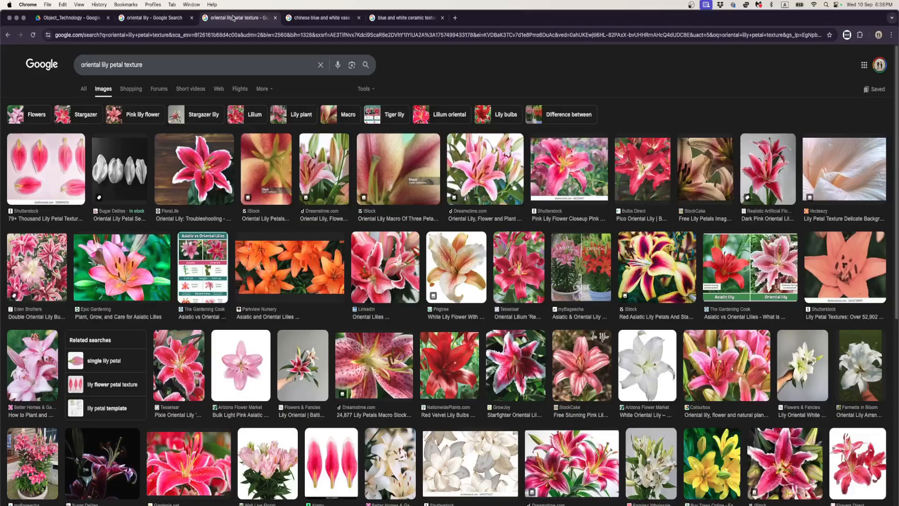
pyautogui.click(323, 19)
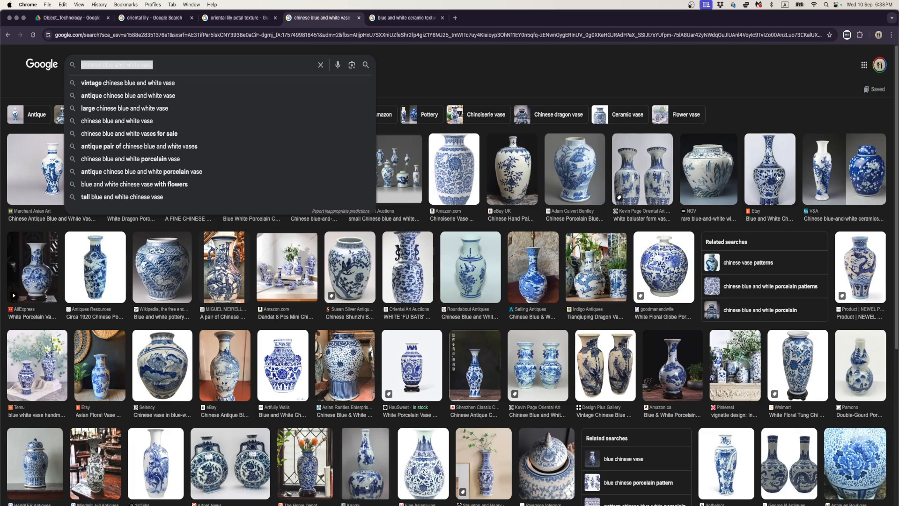
pyautogui.press('super+Tab')
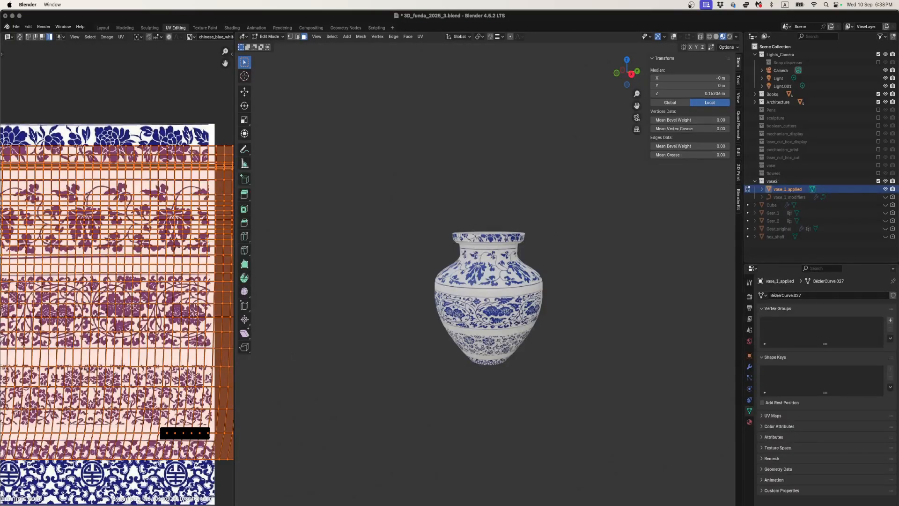
# - Shrink the outer wall's UV island uniformly and shift it up along Y to span the second and third pattern bands
pyautogui.press('s')
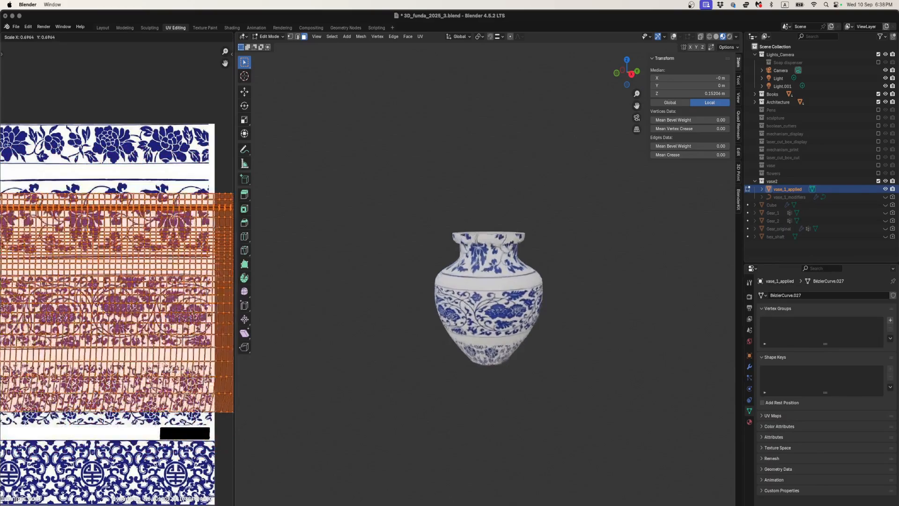
pyautogui.click(163, 363)
pyautogui.press('g')
pyautogui.press('y')
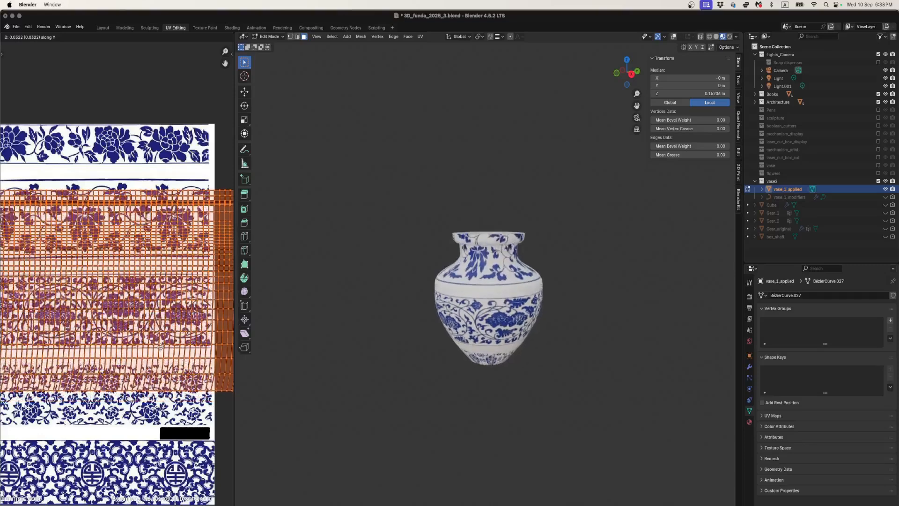
pyautogui.click(161, 347)
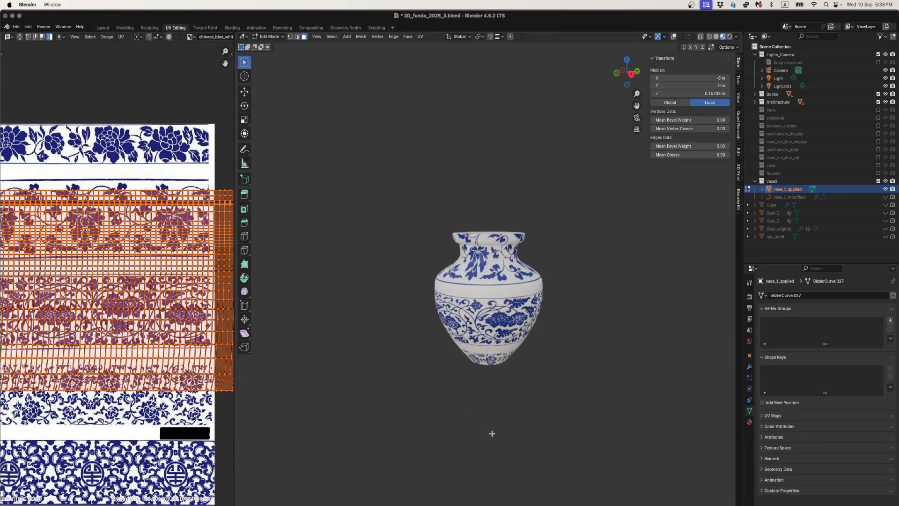
# - Compare the vase with the reference images in Chrome, and check it from the side in Object Mode before returning to Edit Mode
pyautogui.press('super+Tab')
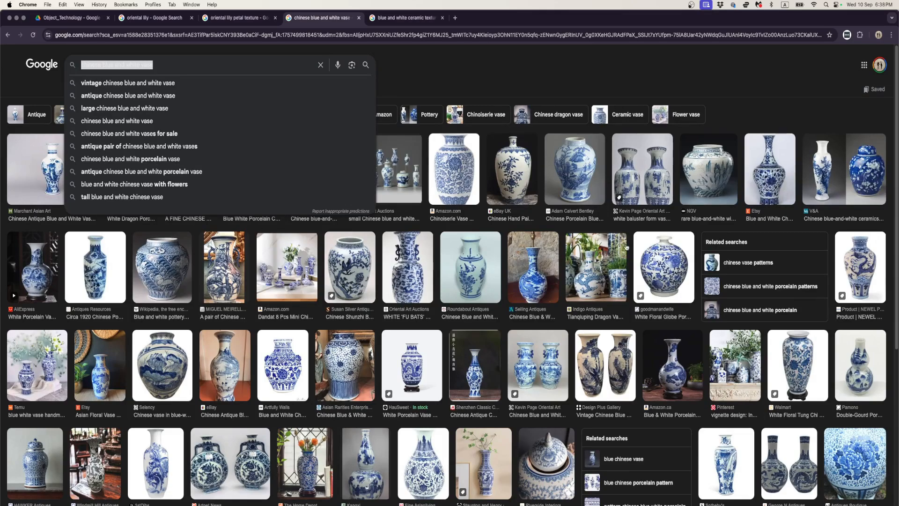
pyautogui.press('super+Tab')
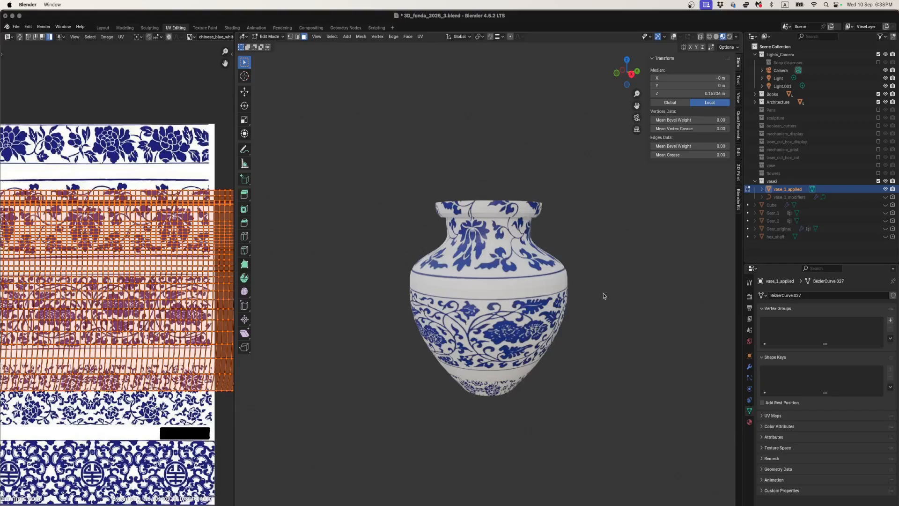
pyautogui.click(631, 74)
pyautogui.keyDown('shift'); pyautogui.moveTo(517, 186); pyautogui.dragTo(512, 221, button='middle'); pyautogui.keyUp('shift')
pyautogui.press('Tab')
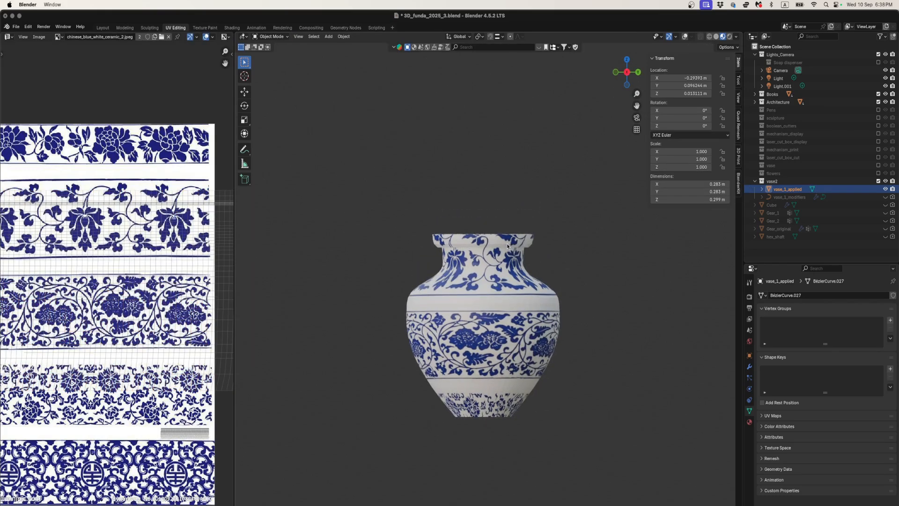
pyautogui.press('Tab')
# - Show the viewport overlays, switch to wireframe shading, and select all faces of the vase's rim down to the top of the neck
pyautogui.click(673, 37)
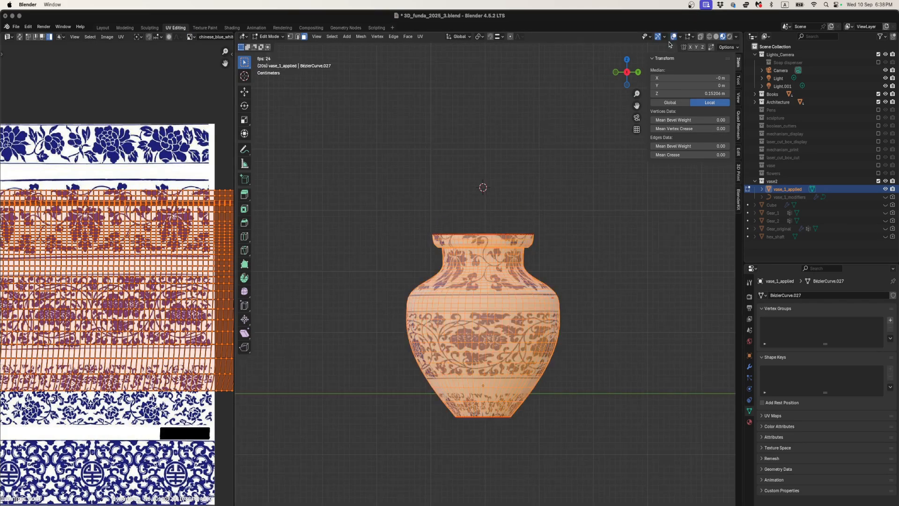
pyautogui.press('z')
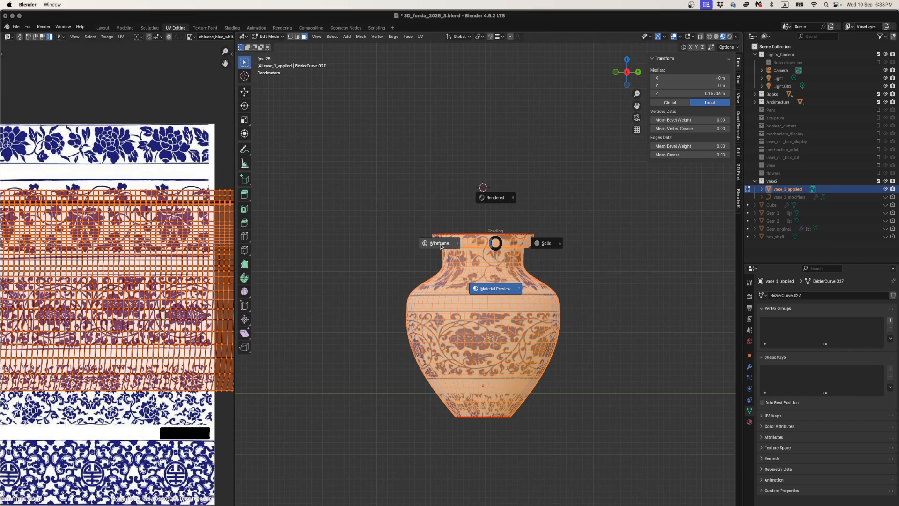
pyautogui.click(426, 236)
pyautogui.moveTo(414, 223); pyautogui.dragTo(542, 248)
pyautogui.scroll(2, 526, 277)
pyautogui.scroll(3, 527, 277)
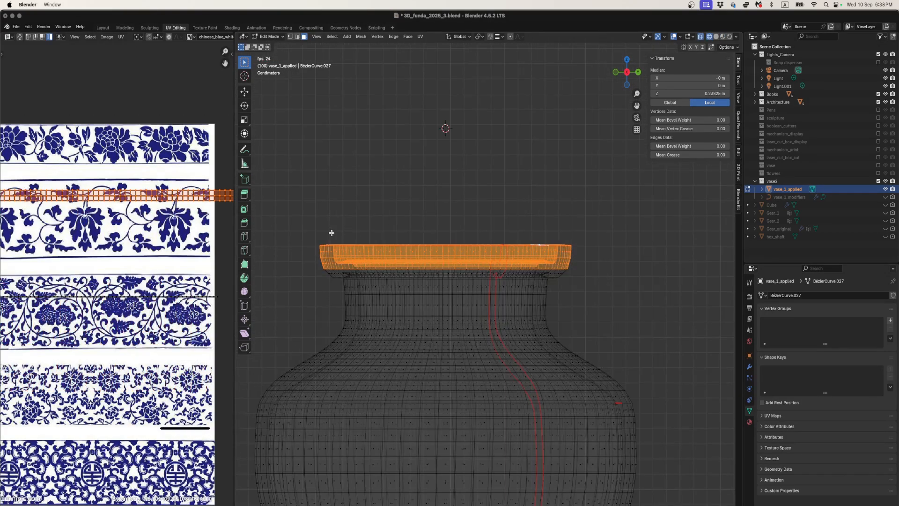
pyautogui.moveTo(297, 217); pyautogui.dragTo(581, 278)
pyautogui.scroll(-3, 151, 252)
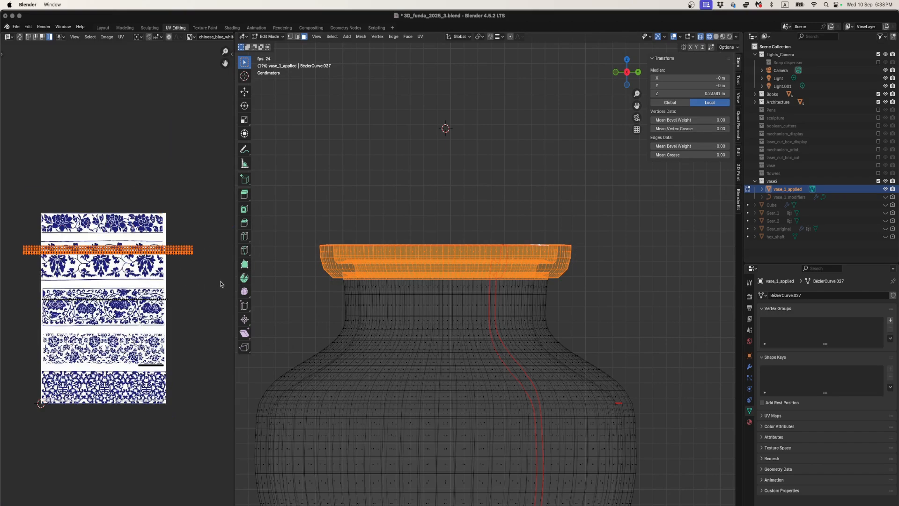
# - Switch the viewport to solid shading and shrink the rim's UV strip to less than the image width
pyautogui.hotkey('shift', 'z')
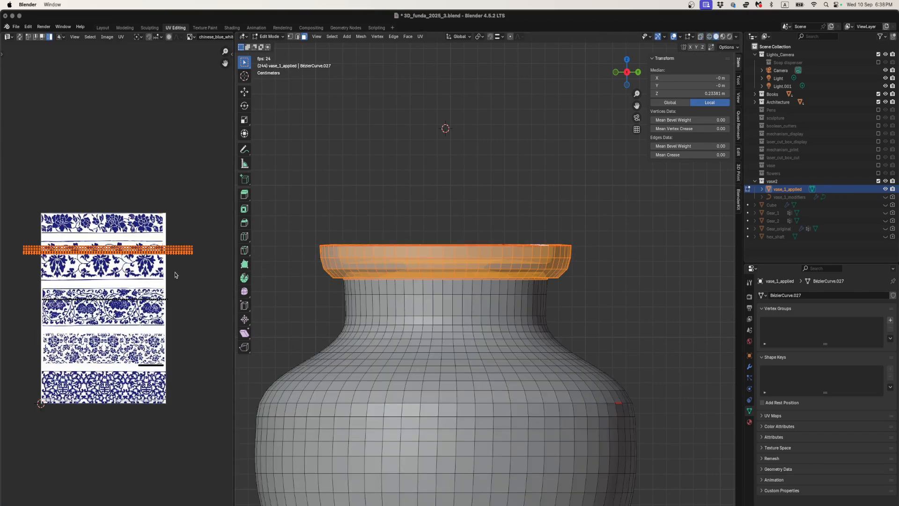
pyautogui.press('a')
pyautogui.press('super+z')
pyautogui.press('s')
pyautogui.click(162, 261)
pyautogui.scroll(2, 155, 260)
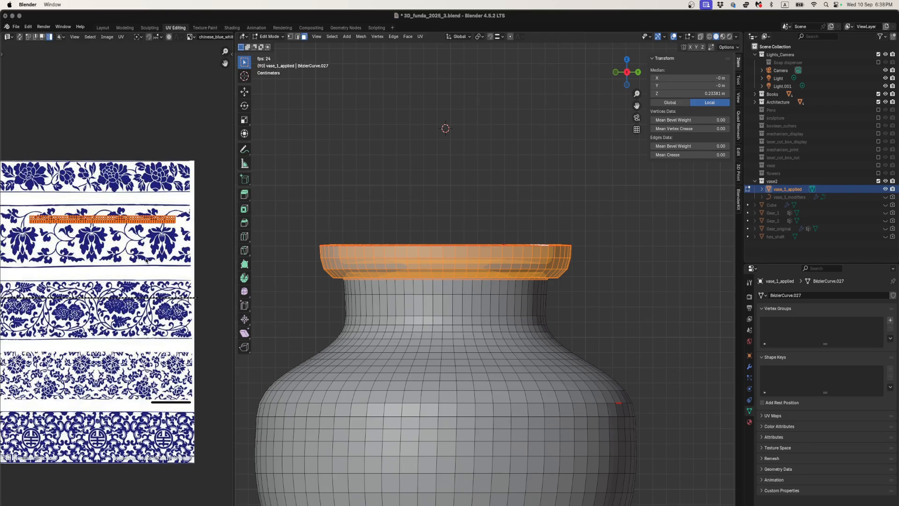
# - Move the rim's UV strip into the white gap between the first and second pattern bands and shrink it slightly
pyautogui.press('g')
pyautogui.click(147, 238)
pyautogui.press('s')
pyautogui.click(144, 236)
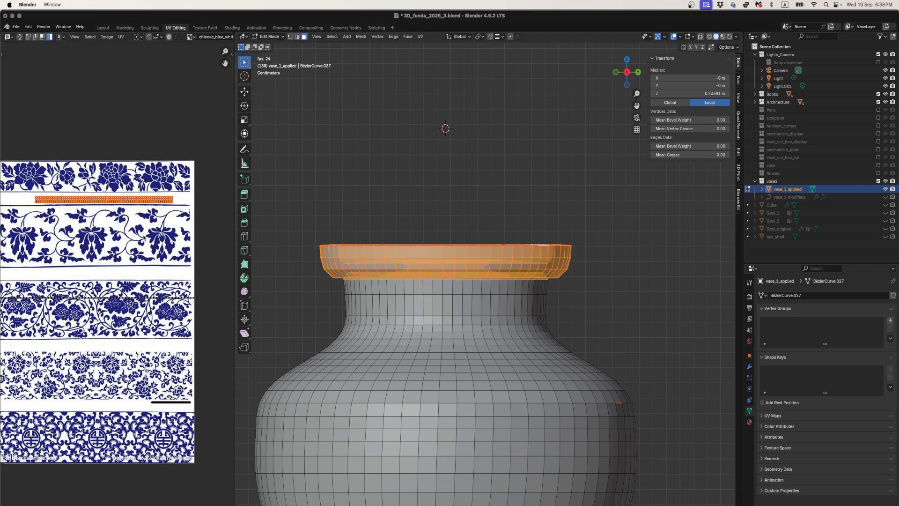
# - Nudge the rim's UV strip within the white gap and check the rim in Object Mode with material preview shading
pyautogui.press('g')
pyautogui.click(146, 236)
pyautogui.press('Tab')
pyautogui.press('z')
pyautogui.click(416, 297)
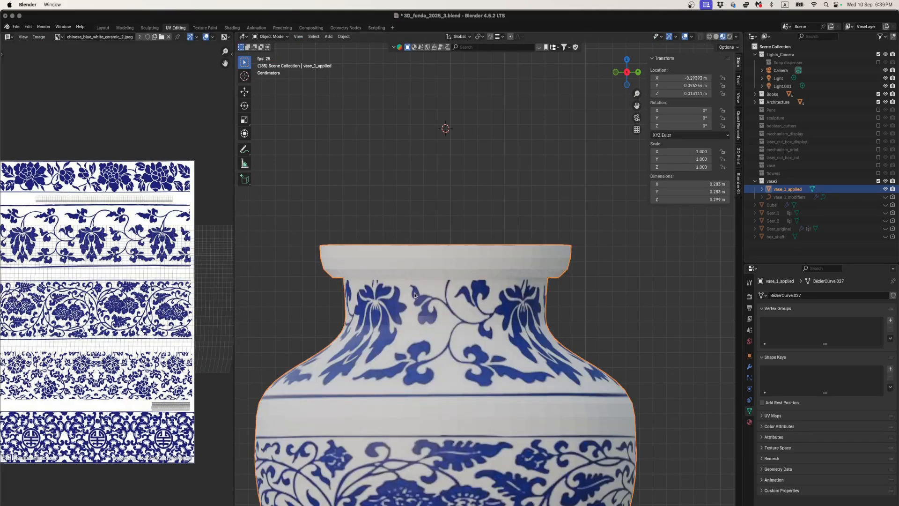
pyautogui.scroll(-2, 379, 308)
pyautogui.moveTo(379, 307); pyautogui.dragTo(424, 318, button='middle')
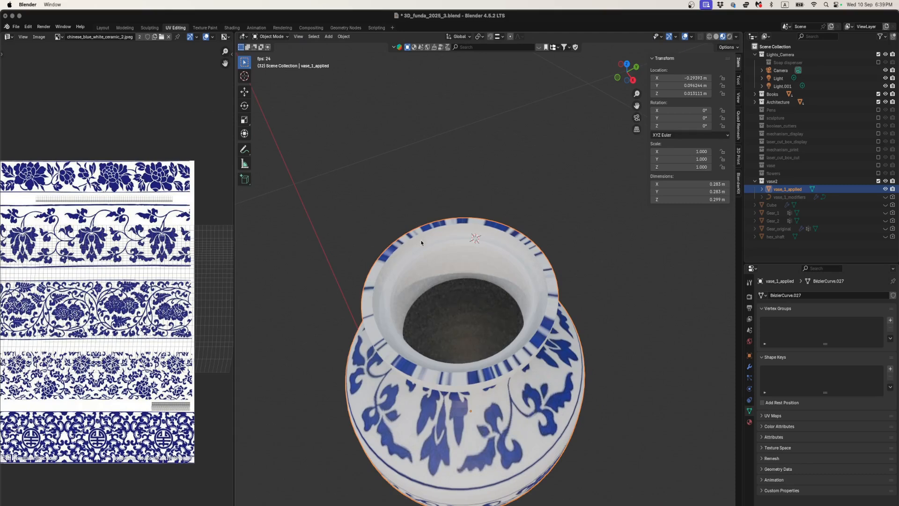
# - In Edit Mode, select the full ring of faces around the rim's outer top edge that still shows blue pattern
pyautogui.press('Tab')
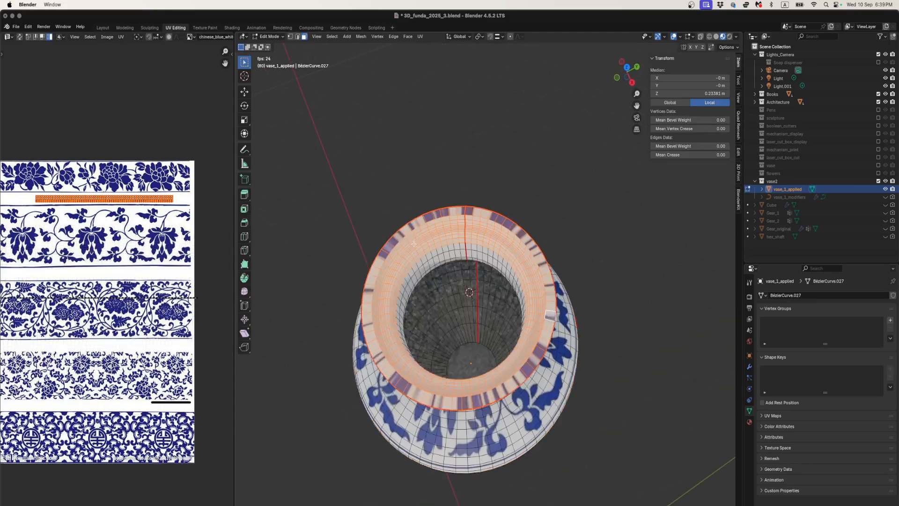
pyautogui.click(445, 336)
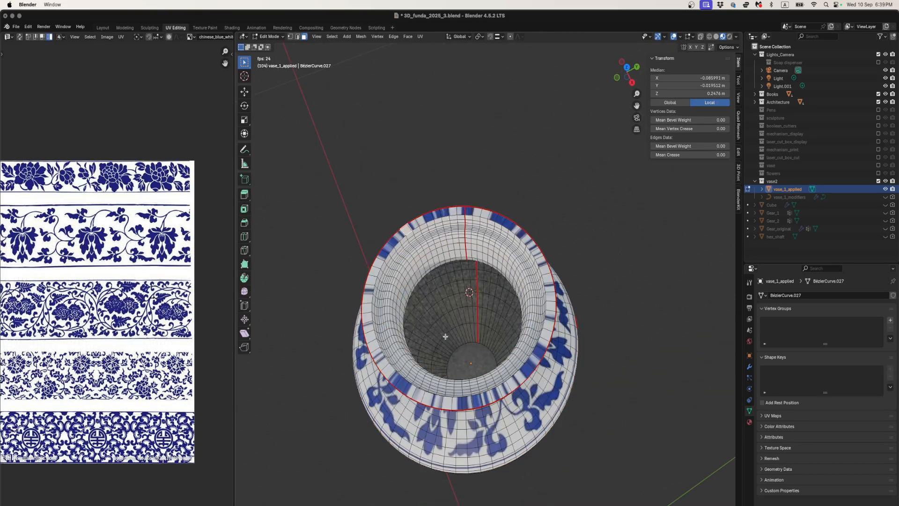
pyautogui.keyDown('ctrl'); pyautogui.click(461, 393); pyautogui.keyUp('ctrl')
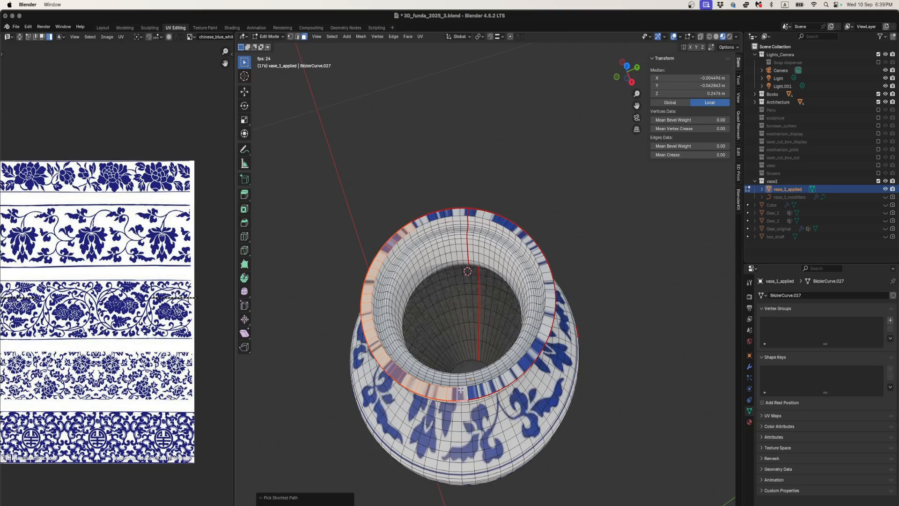
pyautogui.keyDown('ctrl'); pyautogui.click(462, 212); pyautogui.keyUp('ctrl')
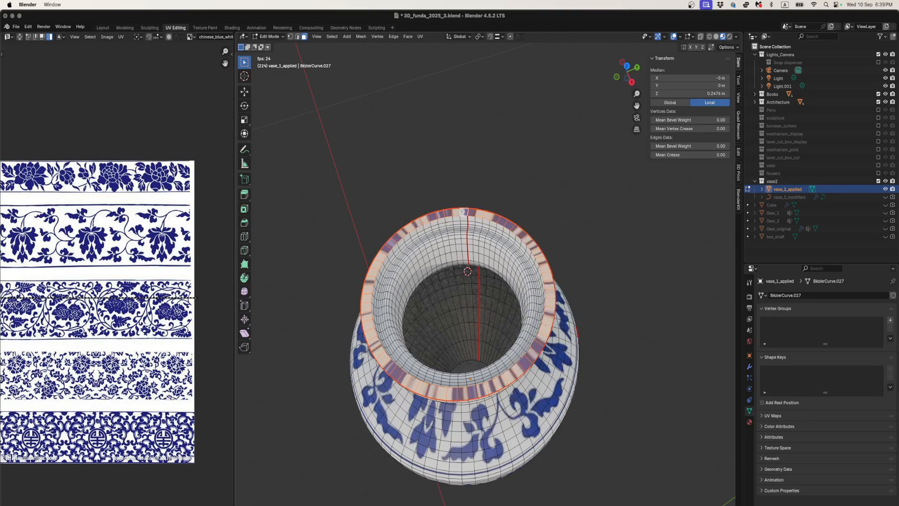
# - Move the selected ring's UV strip into the white gap between the second and third pattern bands and scale it to about 0.91
pyautogui.scroll(-4, 139, 315)
pyautogui.scroll(4, 139, 315)
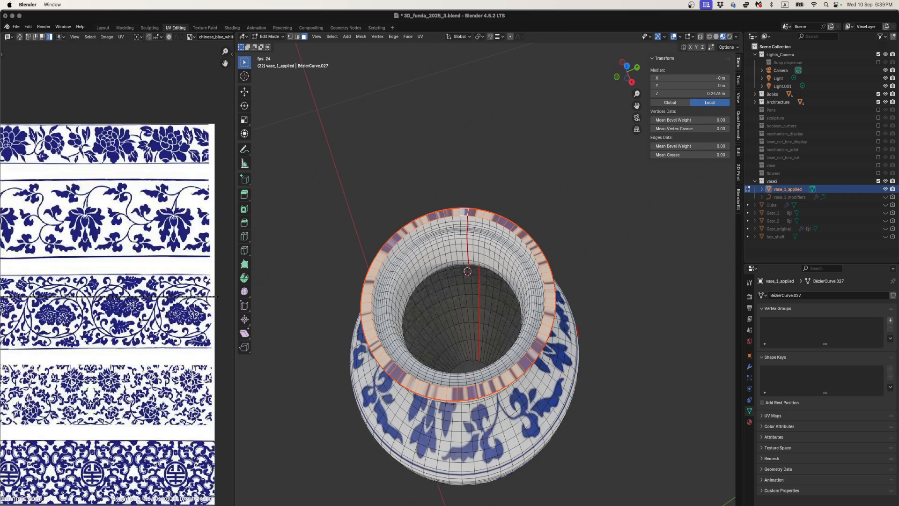
pyautogui.scroll(-2, 139, 315)
pyautogui.press('a')
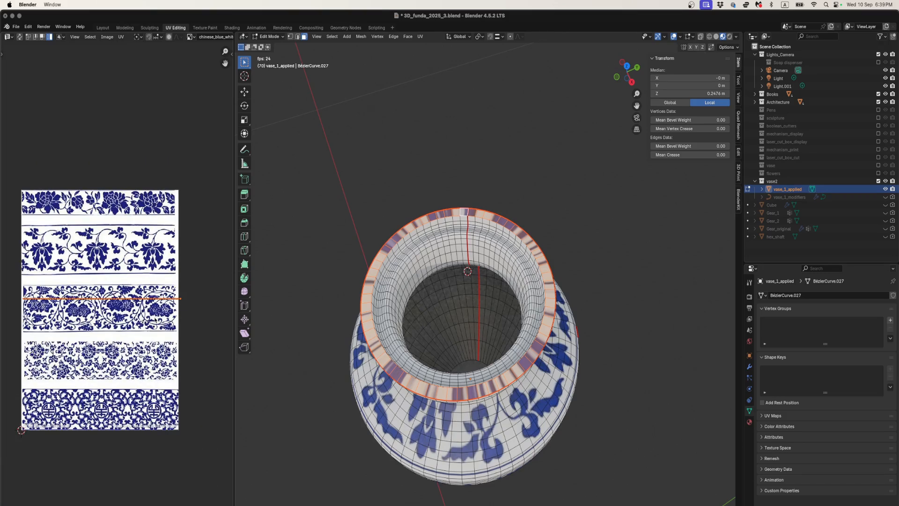
pyautogui.press('g')
pyautogui.click(160, 304)
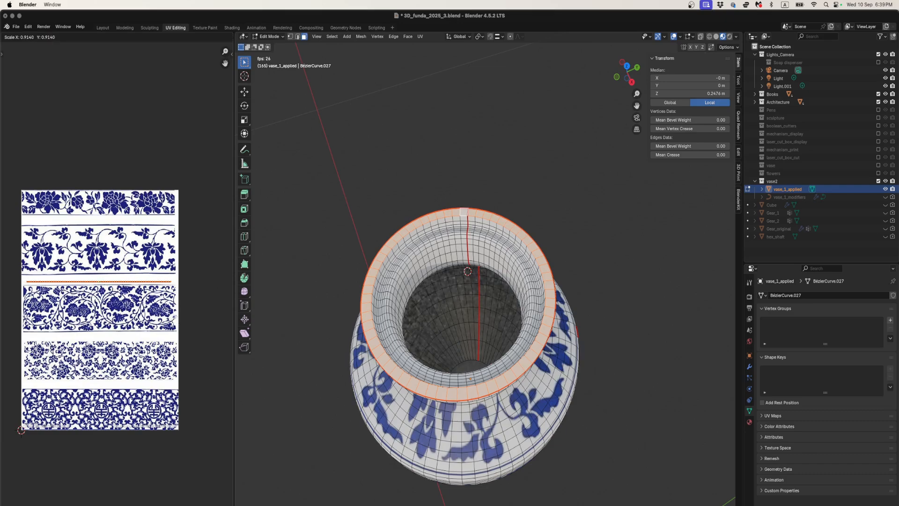
# - Return to Object Mode, inspect the vase from several angles, and leave local view to see it on the shelf with the books
pyautogui.press('Tab')
pyautogui.moveTo(376, 321); pyautogui.dragTo(432, 299, button='middle')
pyautogui.moveTo(425, 370); pyautogui.dragTo(437, 336, button='middle')
pyautogui.rightClick(472, 363)
pyautogui.click(472, 364)
pyautogui.scroll(-4, 448, 382)
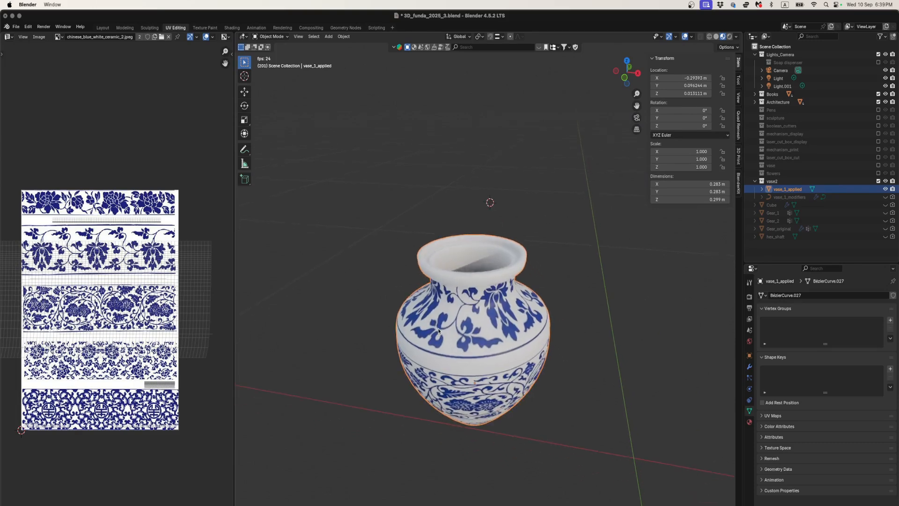
pyautogui.press('/')
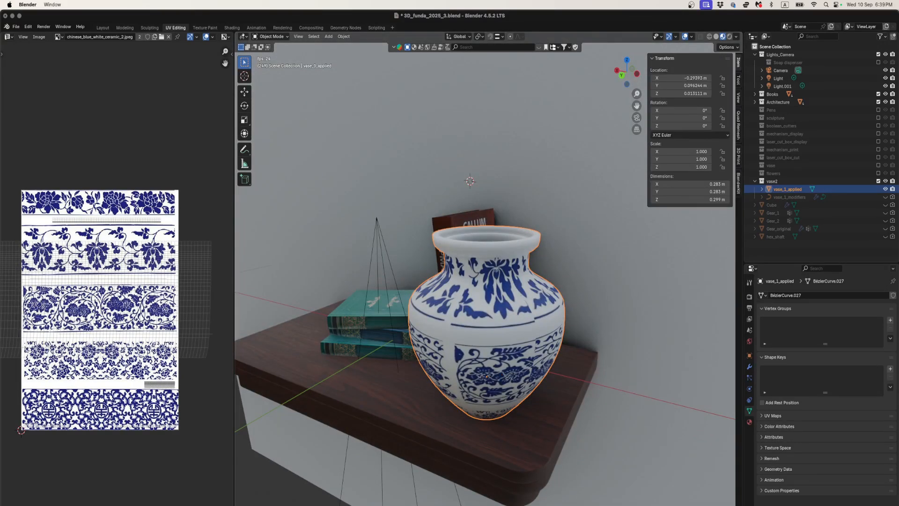
pyautogui.moveTo(399, 251); pyautogui.dragTo(435, 254, button='middle')
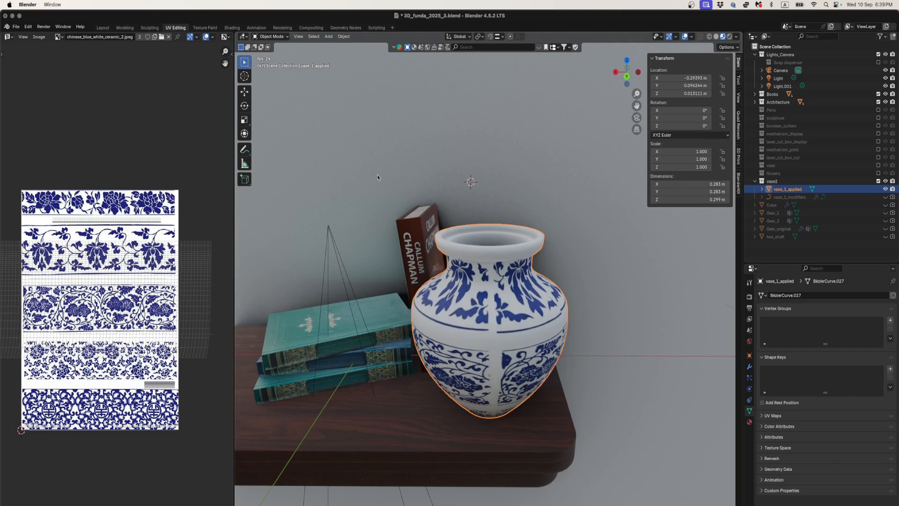
# - Switch to the Shading workspace and rotate the vase about the global Z axis to about -195.5°
pyautogui.click(231, 28)
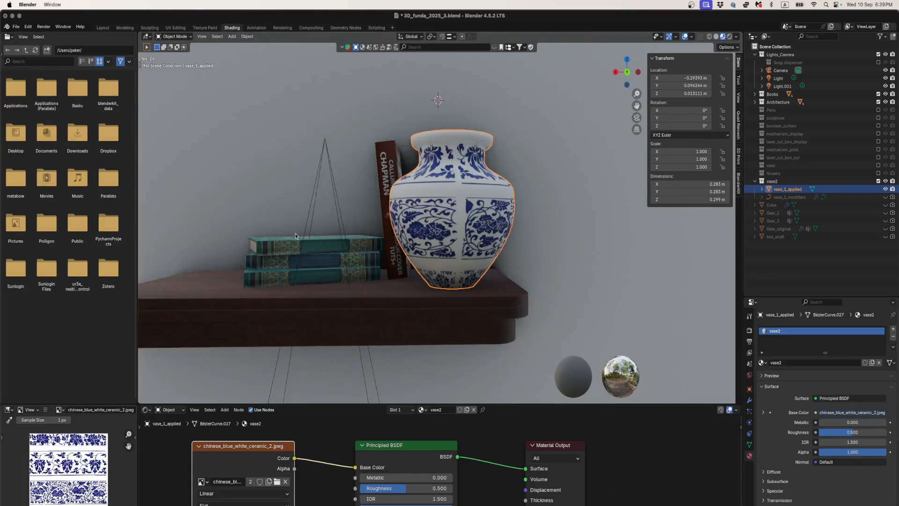
pyautogui.press('space')
pyautogui.moveTo(438, 256)
pyautogui.mouseDown(button='middle')
pyautogui.moveTo(450, 273)
pyautogui.moveTo(443, 254)
pyautogui.mouseUp(button='middle')
pyautogui.press('r')
pyautogui.press('z')
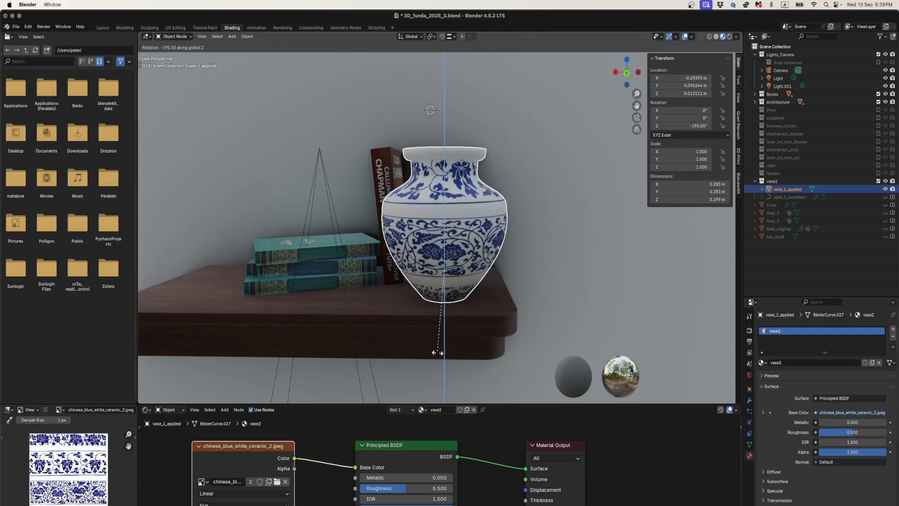
pyautogui.click(408, 291)
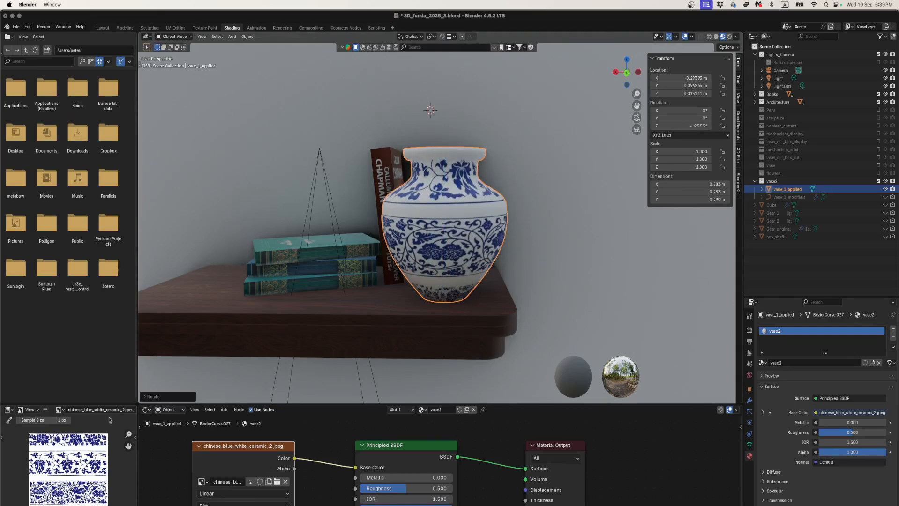
# - Examine the pattern image and rotate the vase about the global Z axis to about 25°
pyautogui.scroll(1, 64, 485)
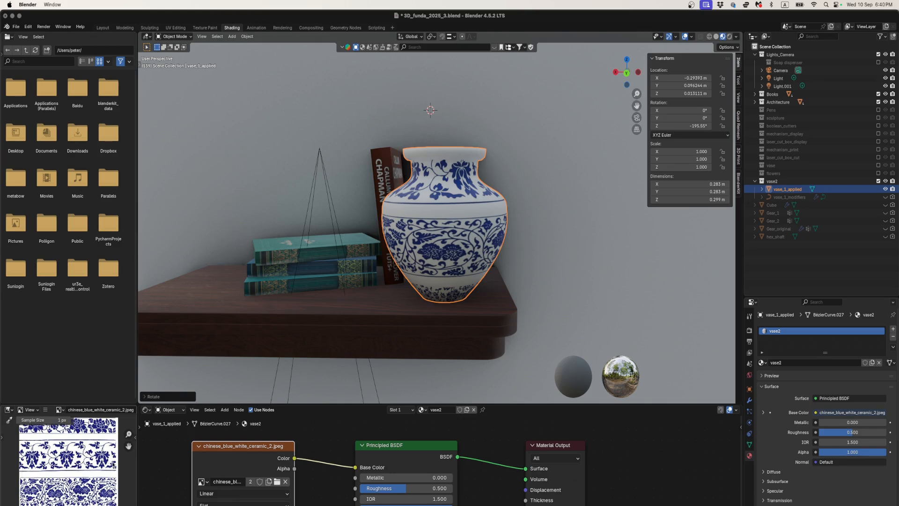
pyautogui.scroll(-1, 79, 465)
pyautogui.scroll(1, 80, 466)
pyautogui.scroll(-1, 81, 472)
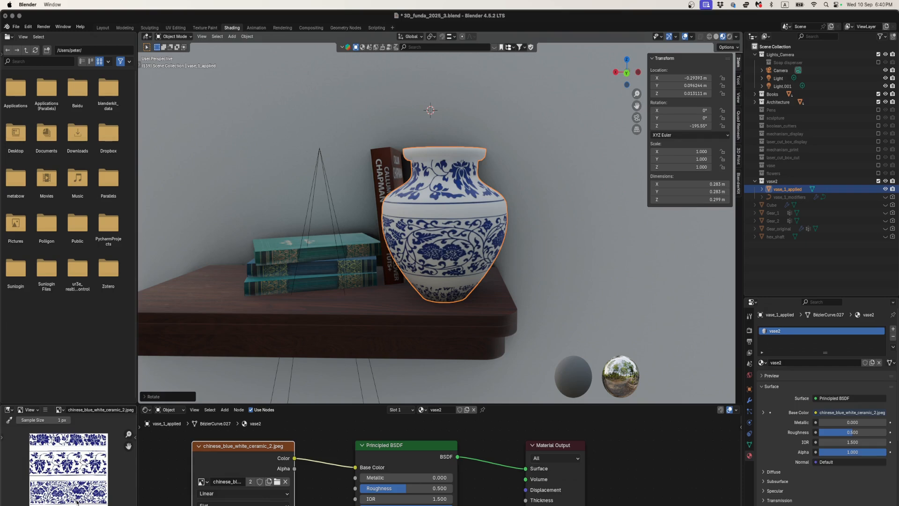
pyautogui.press('r')
pyautogui.press('z')
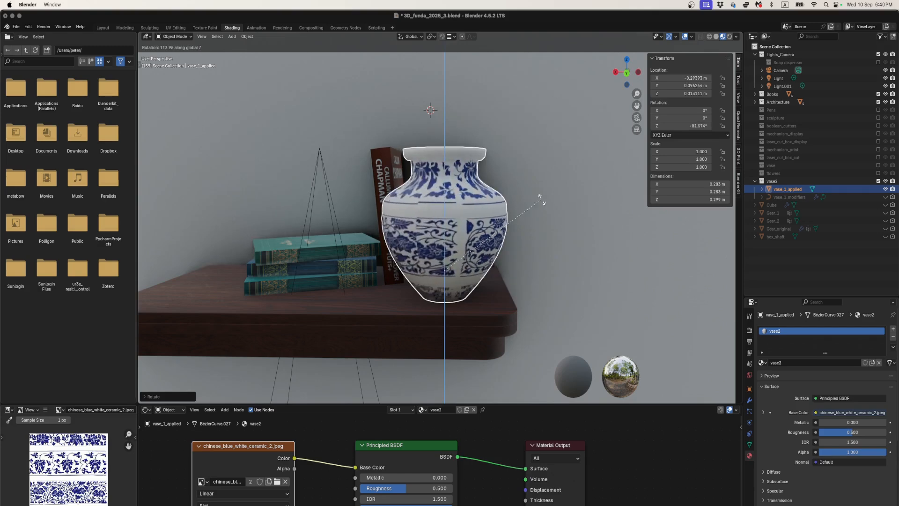
pyautogui.click(393, 194)
# - Check the vase's mesh and seams in Edit Mode, and return to Object Mode
pyautogui.press('Tab')
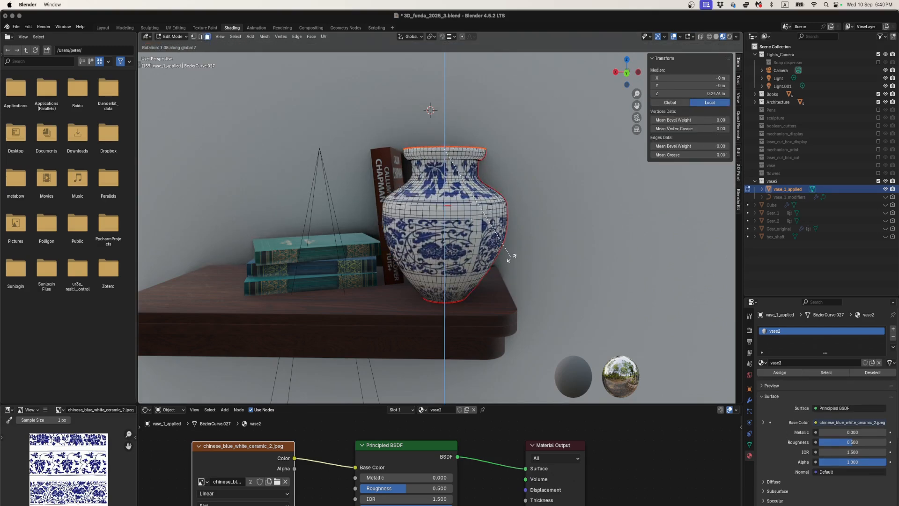
pyautogui.moveTo(511, 238)
pyautogui.mouseDown(button='middle')
pyautogui.moveTo(508, 263)
pyautogui.moveTo(507, 251)
pyautogui.mouseUp(button='middle')
pyautogui.press('Tab')
pyautogui.press('Tab')
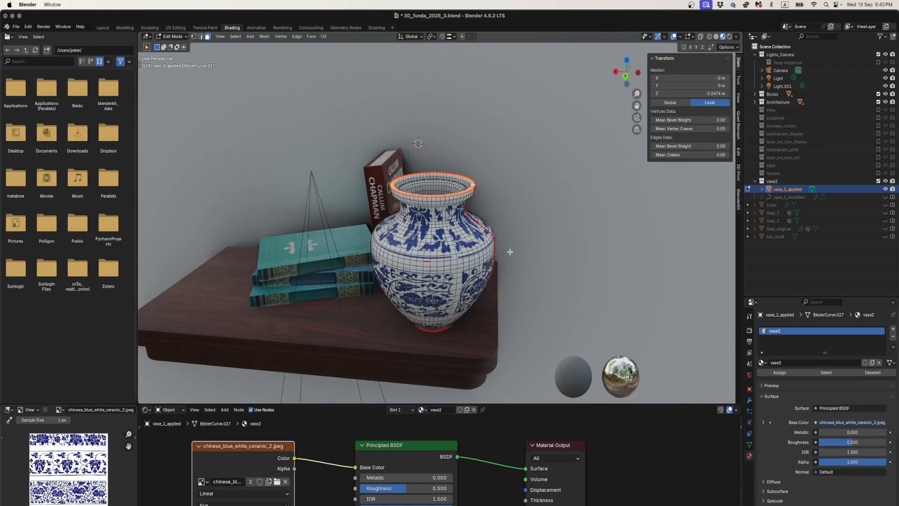
pyautogui.moveTo(504, 251); pyautogui.dragTo(458, 251, button='middle')
pyautogui.press('Tab')
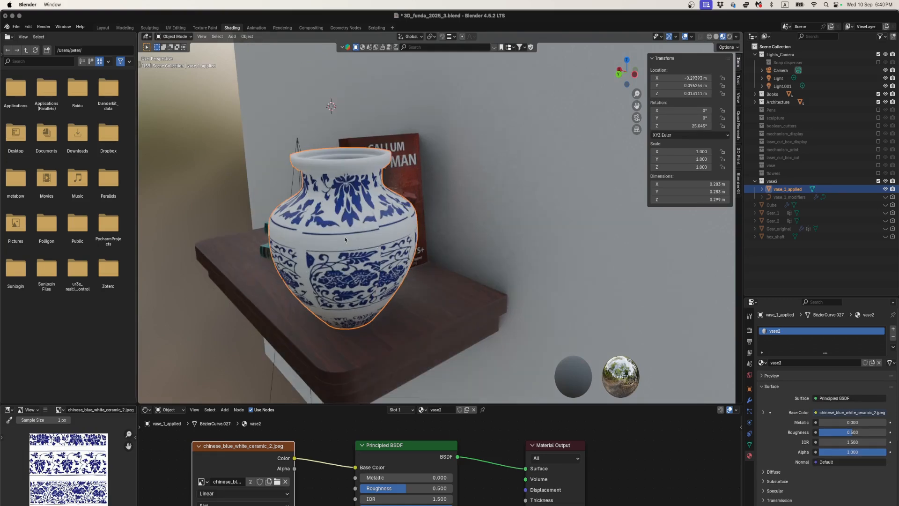
# - Rotate the vase about the global Z axis to about 77° so its visible seam faces away from the front
pyautogui.moveTo(345, 240); pyautogui.dragTo(367, 235, button='middle')
pyautogui.moveTo(381, 268); pyautogui.dragTo(397, 268, button='middle')
pyautogui.scroll(-3, 454, 221)
pyautogui.press('r')
pyautogui.press('z')
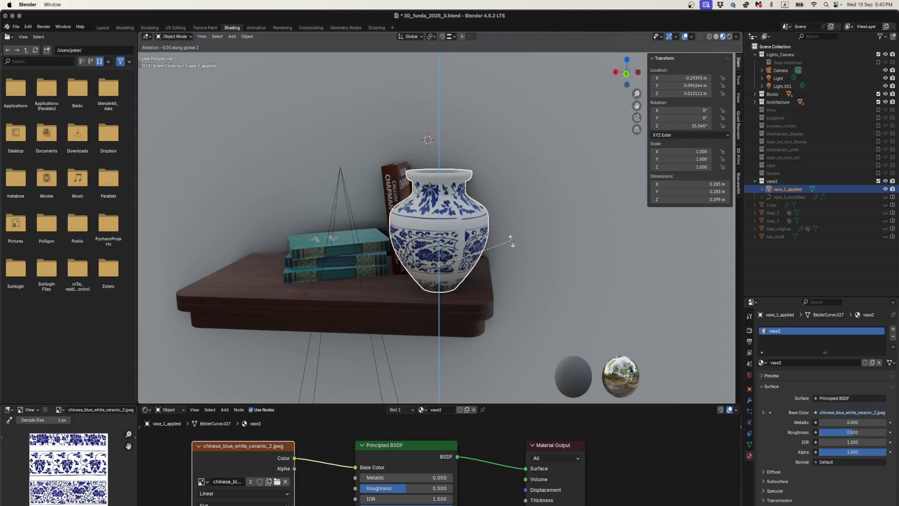
pyautogui.click(461, 198)
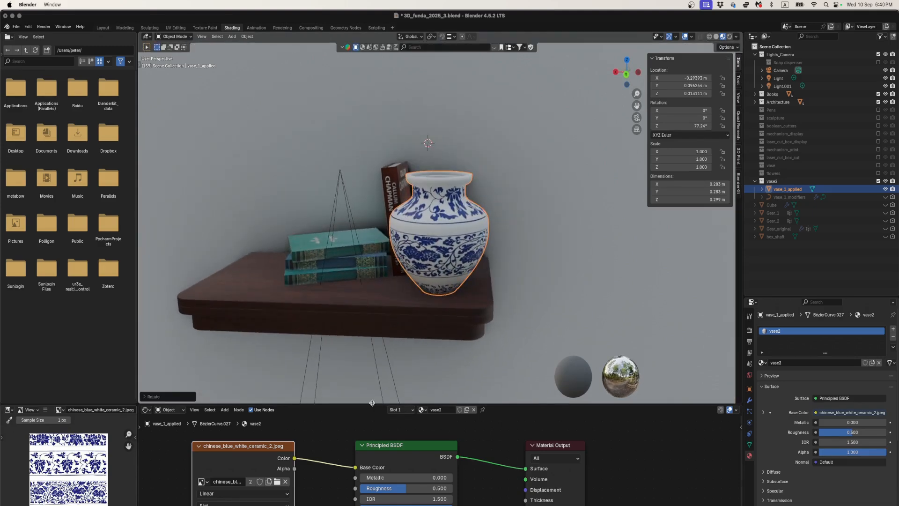
# - Enlarge the shader editor and set the vase material's Principled BSDF roughness to 0.1
pyautogui.moveTo(373, 404); pyautogui.dragTo(385, 335)
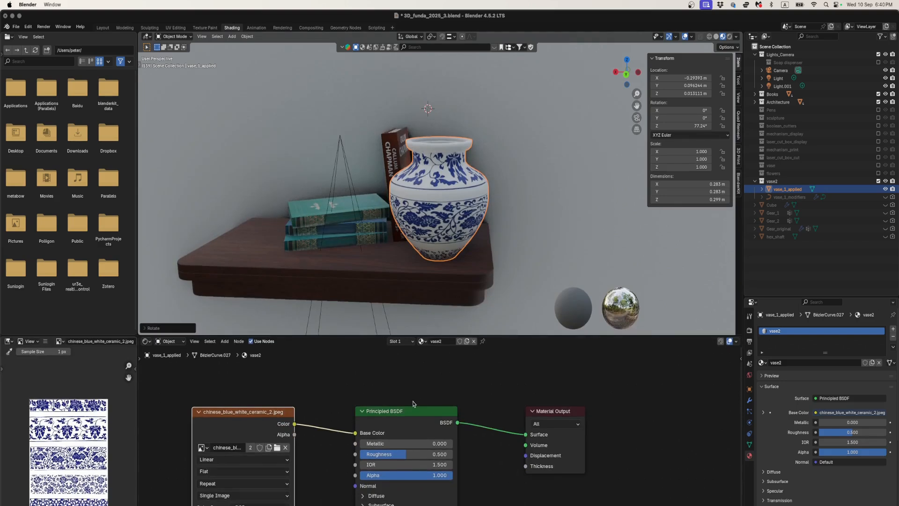
pyautogui.moveTo(409, 402); pyautogui.dragTo(434, 376, button='middle')
pyautogui.moveTo(274, 399); pyautogui.dragTo(253, 404)
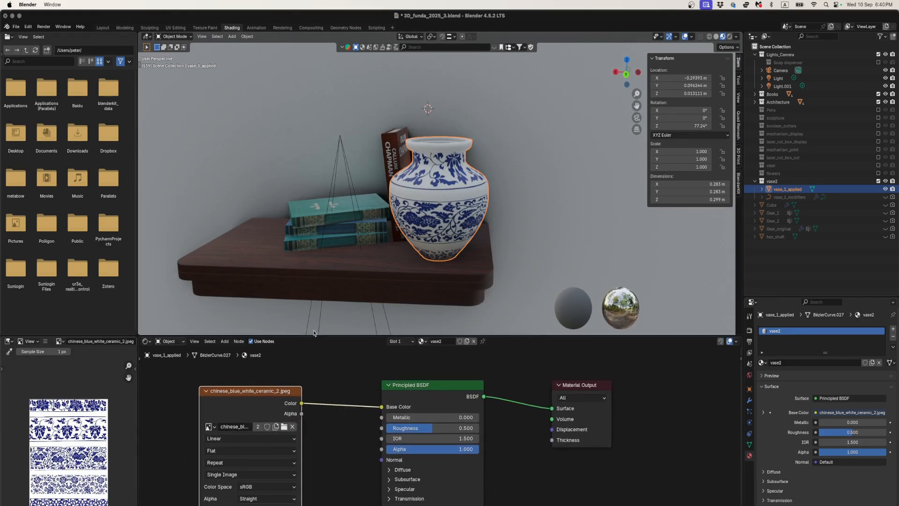
pyautogui.scroll(4, 411, 234)
pyautogui.moveTo(434, 428); pyautogui.dragTo(396, 429)
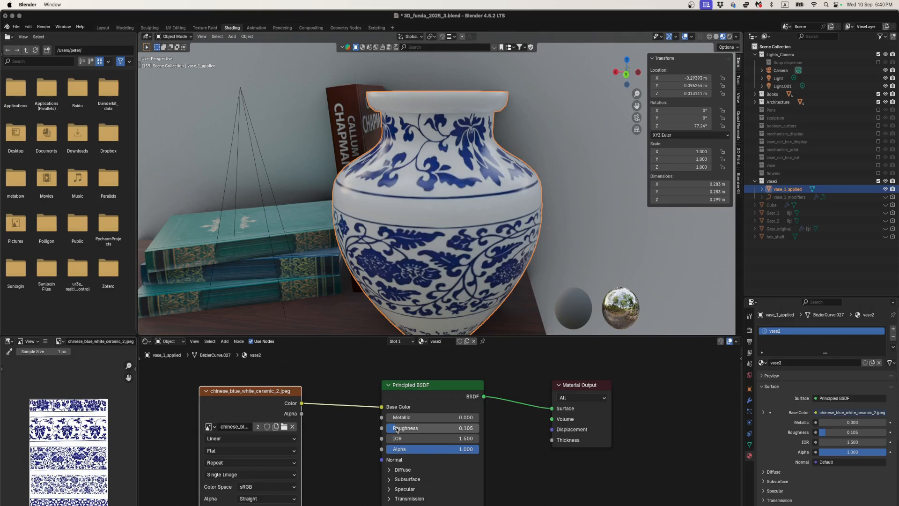
pyautogui.click(403, 429)
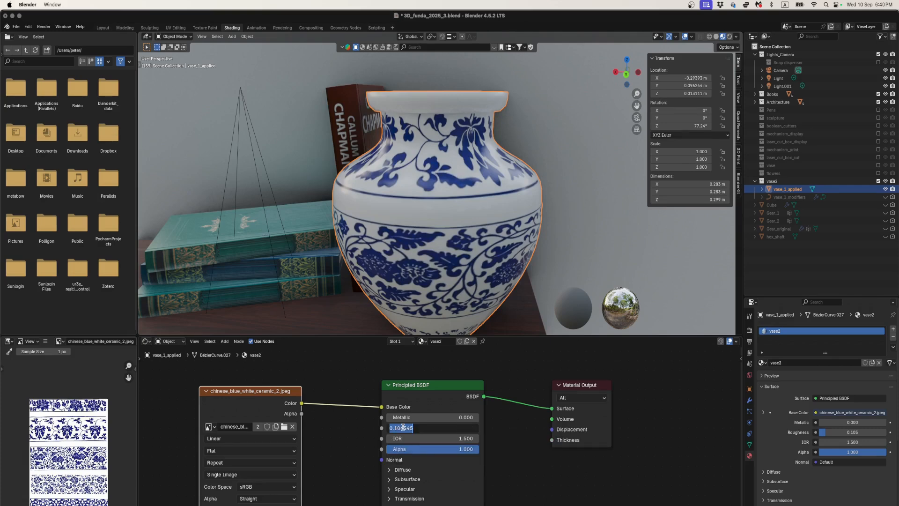
pyautogui.write('0.1')
pyautogui.press('Return')
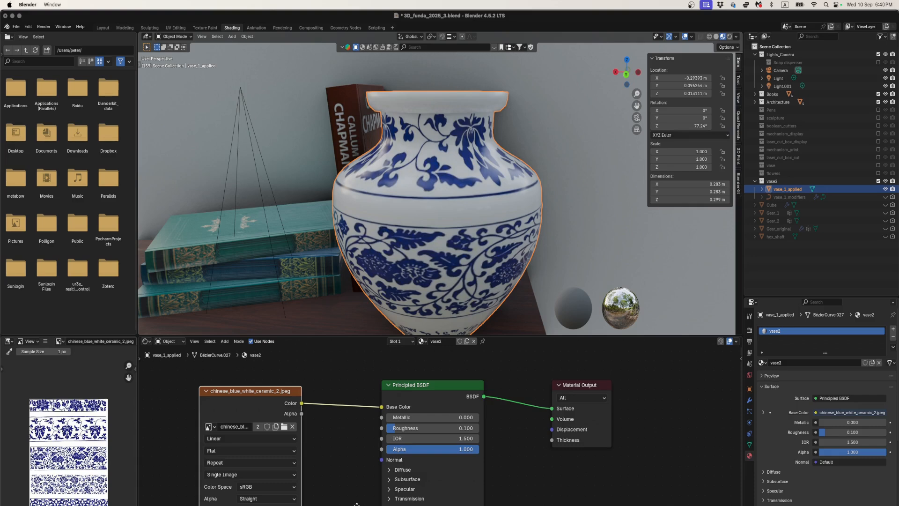
# - Set the Coat weight of the vase's Principled BSDF to about 0.745
pyautogui.scroll(-2, 357, 503)
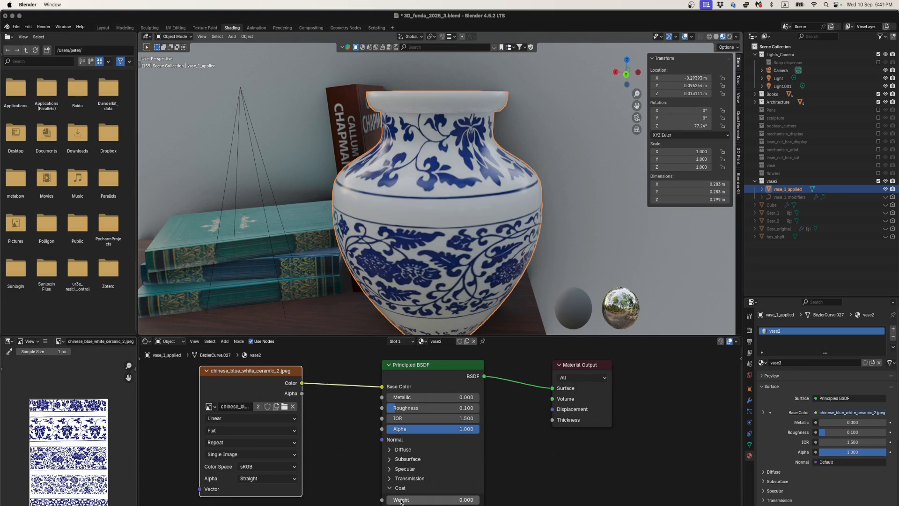
pyautogui.moveTo(401, 501); pyautogui.dragTo(454, 501)
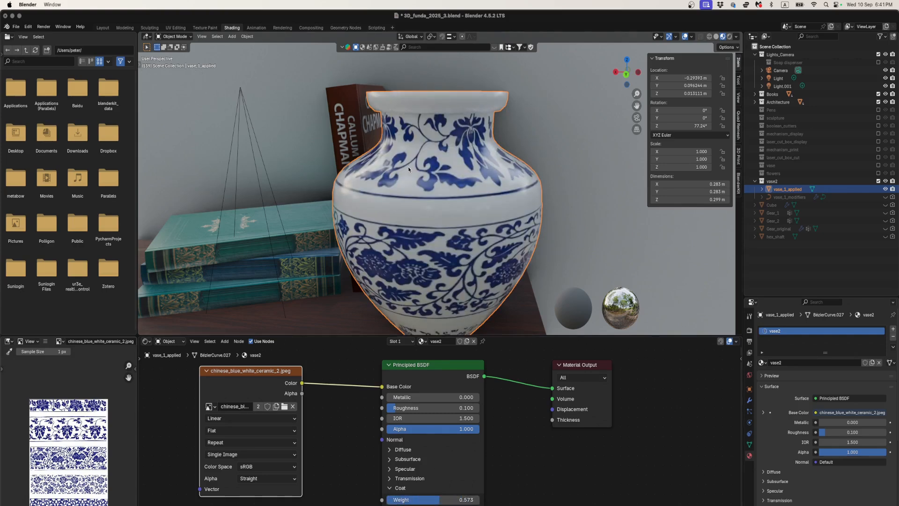
pyautogui.moveTo(414, 166)
pyautogui.mouseDown(button='middle')
pyautogui.moveTo(384, 174)
pyautogui.moveTo(404, 167)
pyautogui.mouseUp(button='middle')
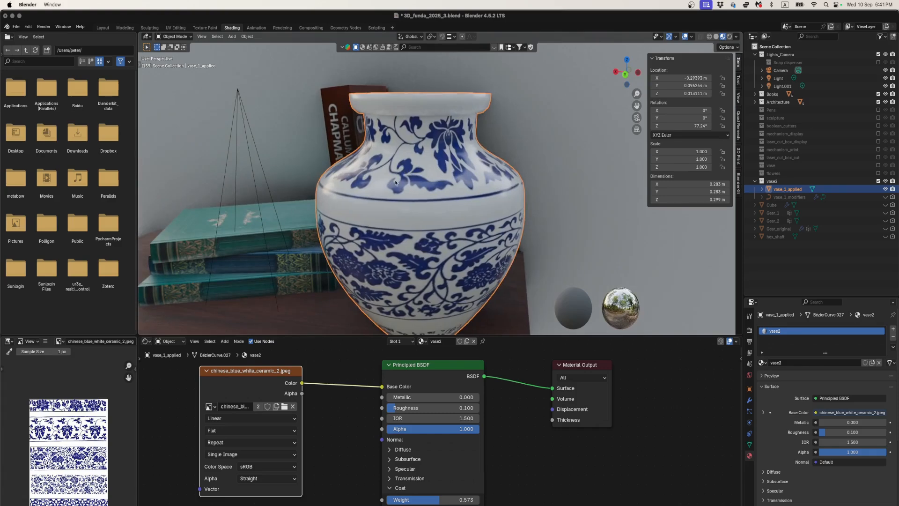
pyautogui.scroll(2, 415, 232)
pyautogui.scroll(-2, 415, 231)
pyautogui.moveTo(439, 500); pyautogui.dragTo(464, 500)
# - View the glazed vase on the shelf and select the wall to see the vase without its selection outline
pyautogui.scroll(-3, 390, 307)
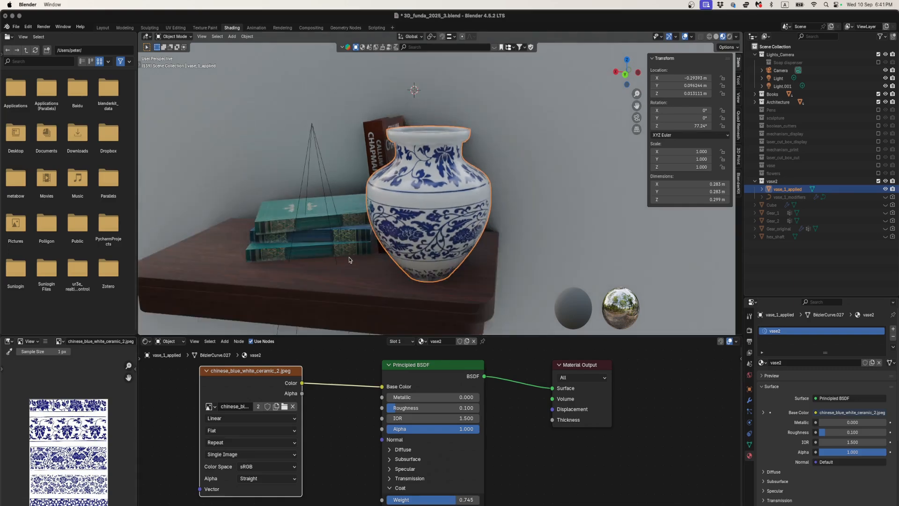
pyautogui.click(386, 261)
pyautogui.moveTo(386, 258)
pyautogui.mouseDown(button='middle')
pyautogui.moveTo(385, 268)
pyautogui.moveTo(378, 259)
pyautogui.mouseUp(button='middle')
pyautogui.click(406, 219)
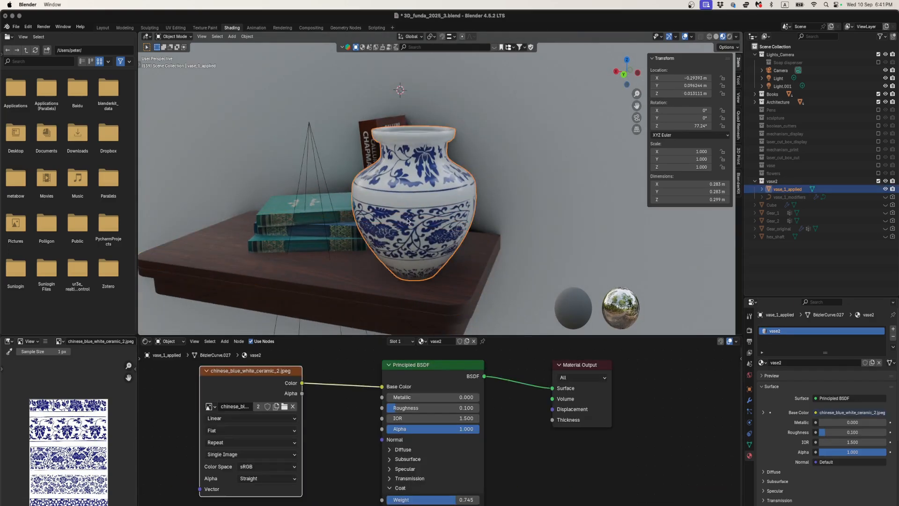
pyautogui.click(527, 239)
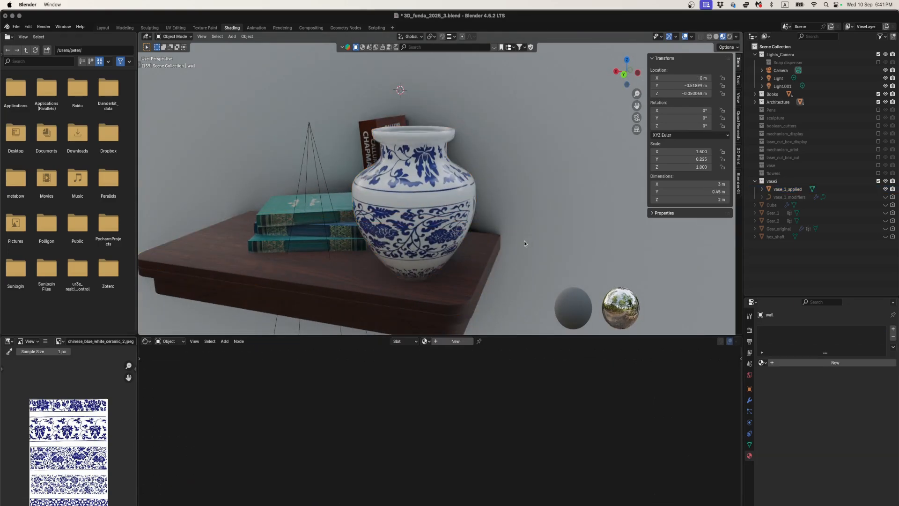